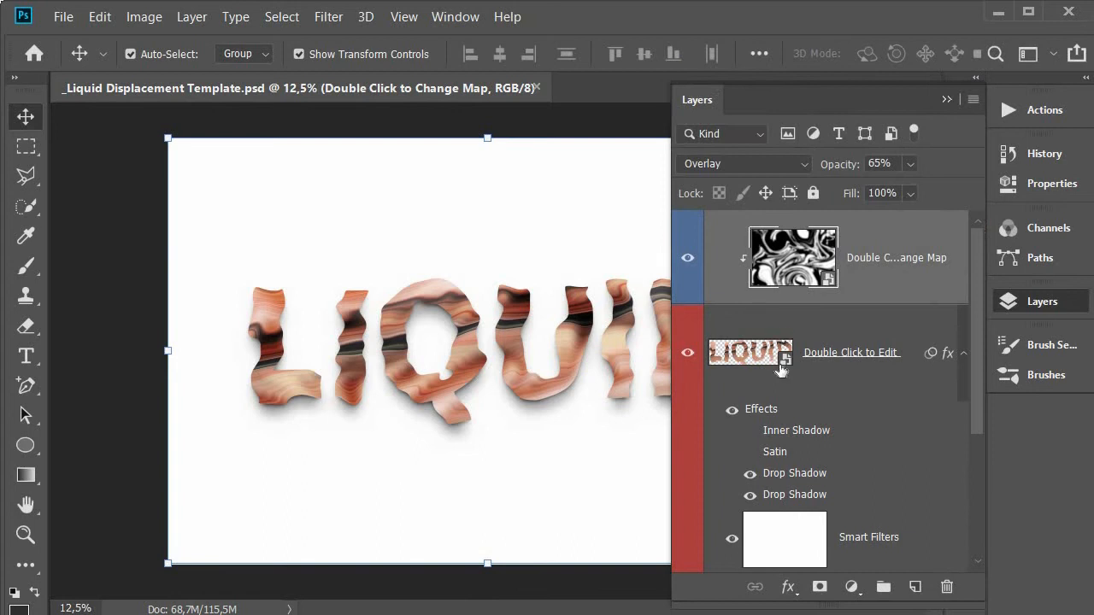
Replace the LIQUID artwork inside the Double Click to Edit smart object with the copied flag image, enlarged to nearly fill the canvas.
left_click(746, 361)
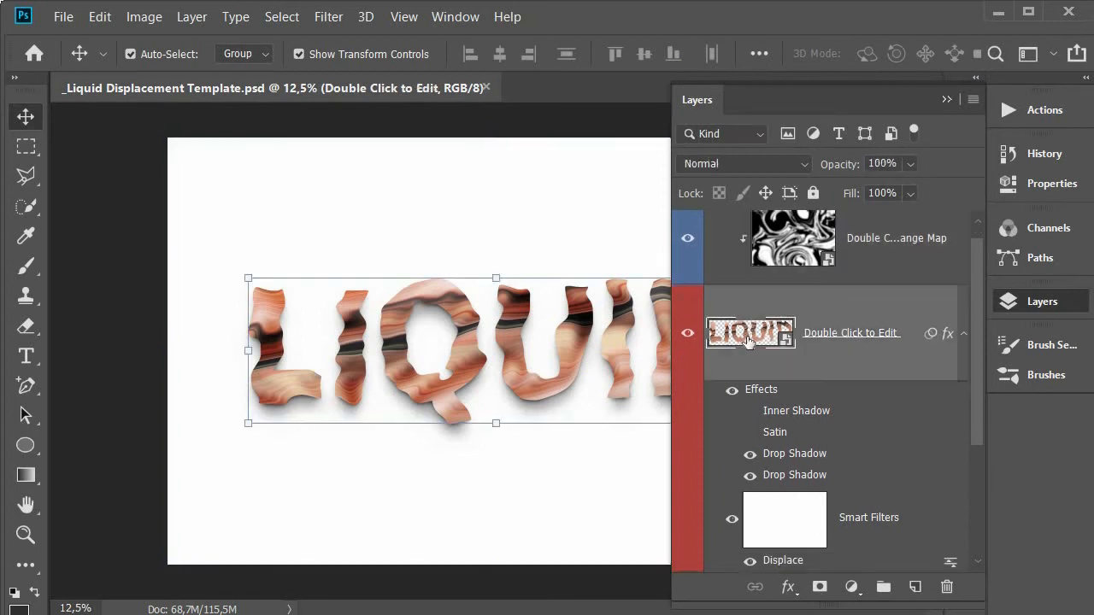
double_click(750, 336)
key("ctrl+v")
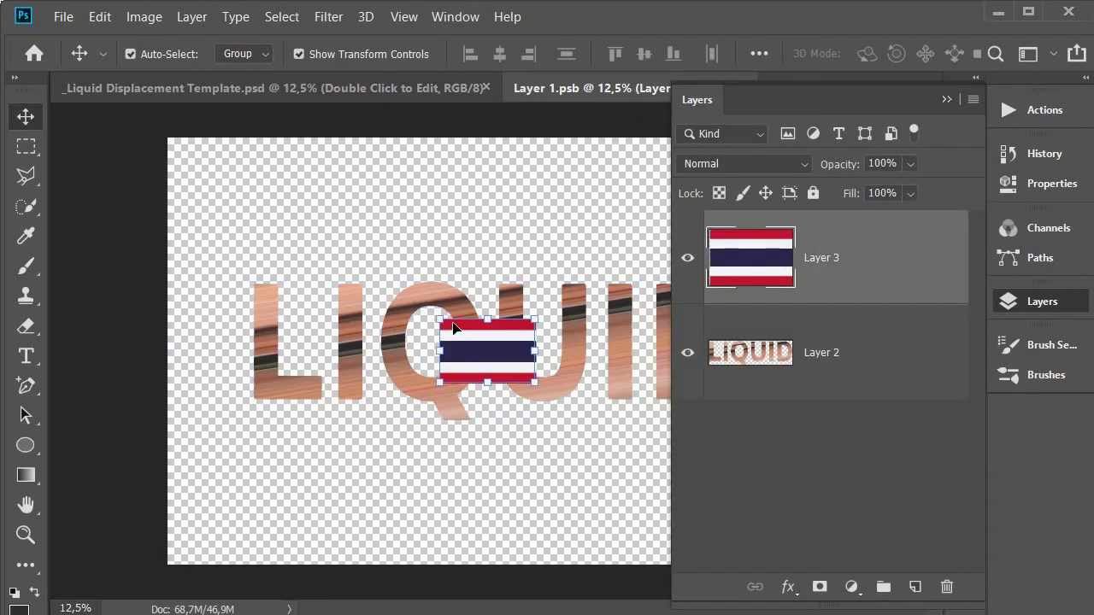
left_click_drag(338, 279, 205, 218)
left_click(883, 352)
key("Delete")
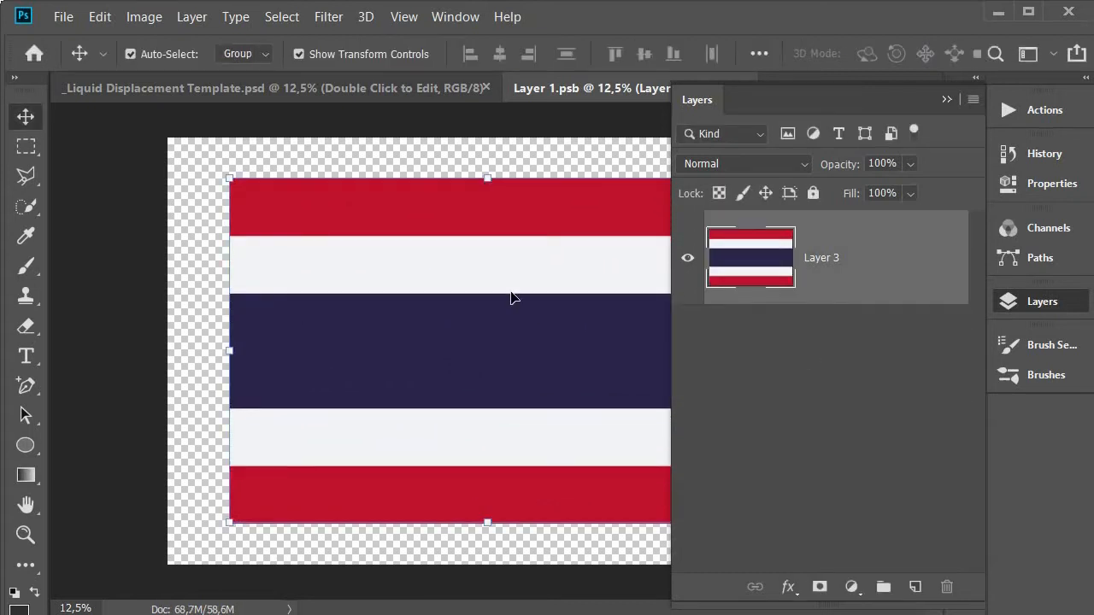
Set the flag's white output level to 247 with Levels, and save and close the smart object.
key("ctrl+l")
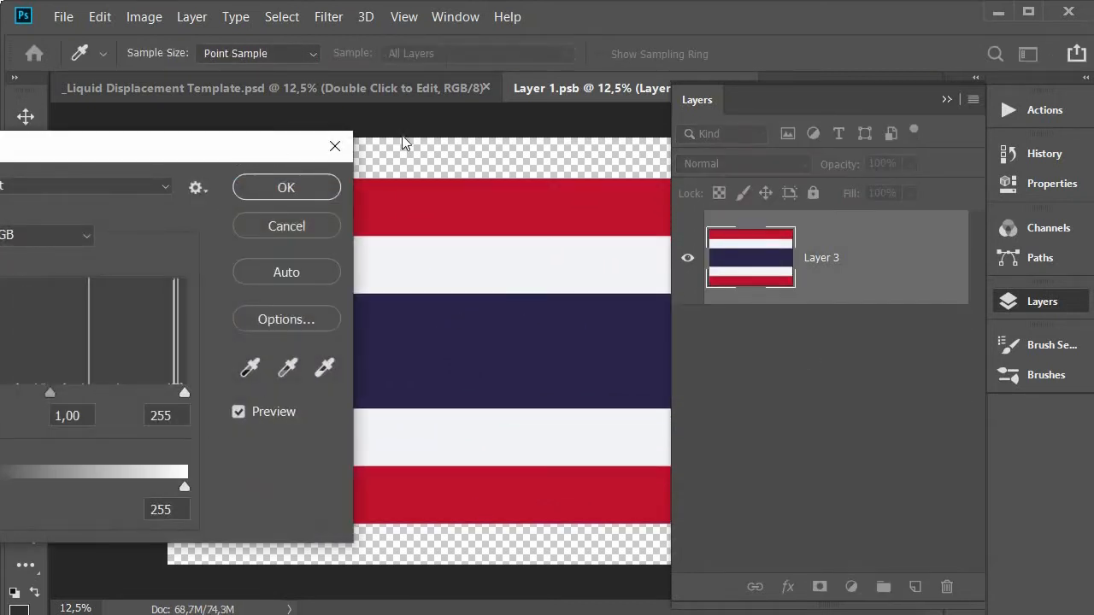
left_click_drag(344, 472, 336, 473)
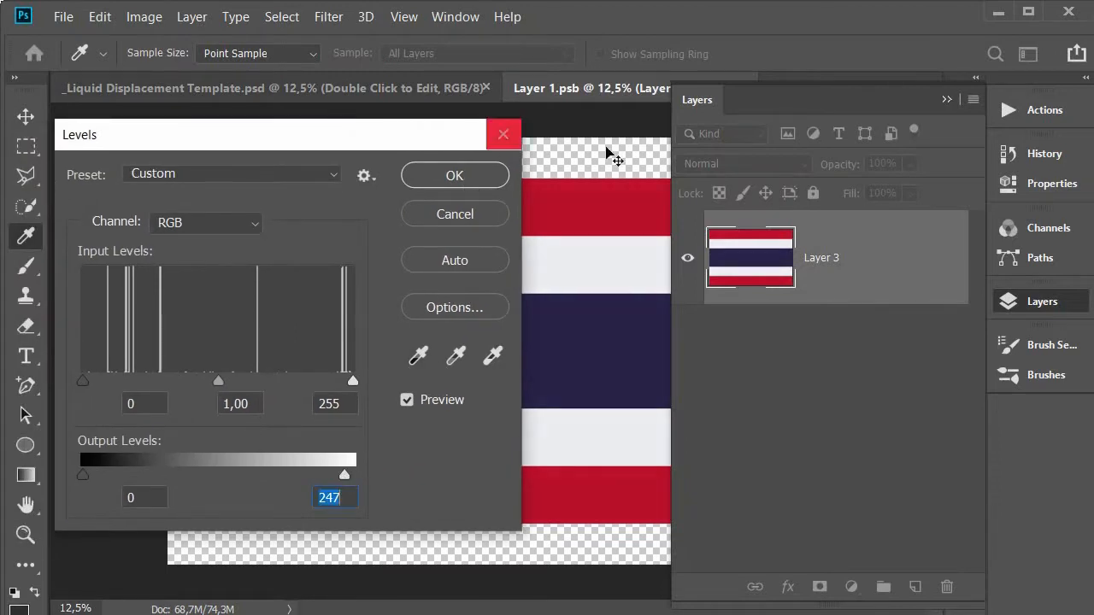
key("Return")
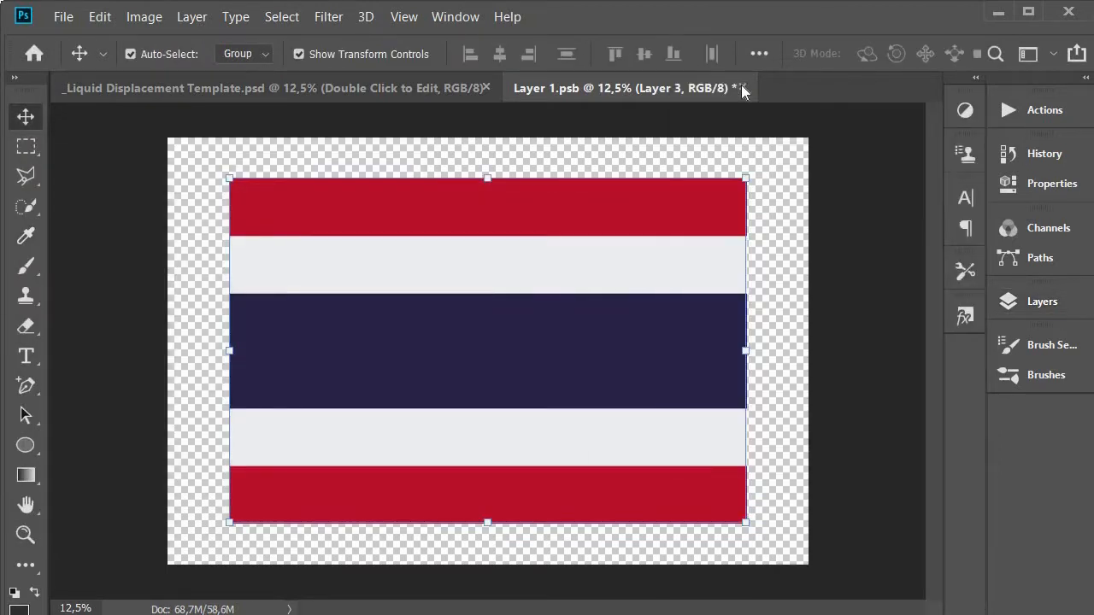
left_click(743, 88)
left_click(427, 229)
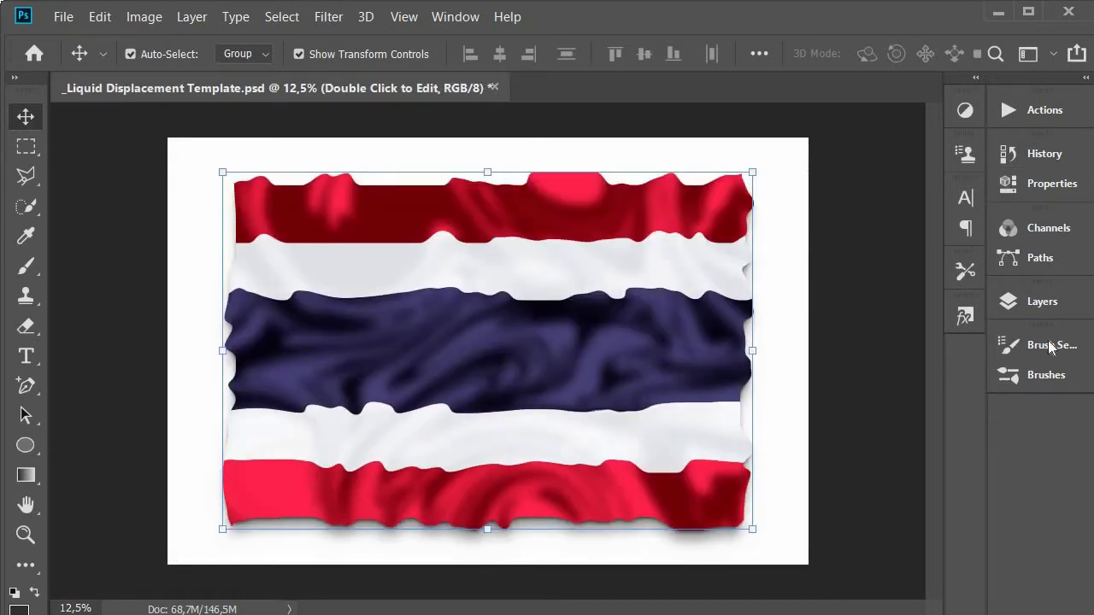
Place Liquid Displacement Map 9.psd as an embedded layer inside the Double Click to Change Map smart object.
left_click(1041, 302)
double_click(781, 270)
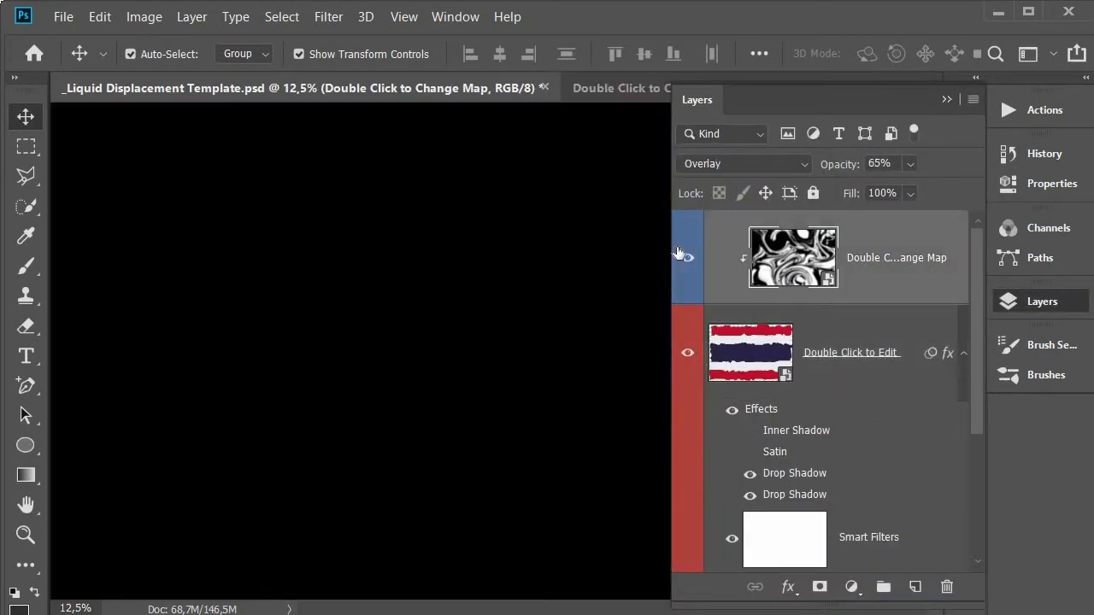
left_click(63, 16)
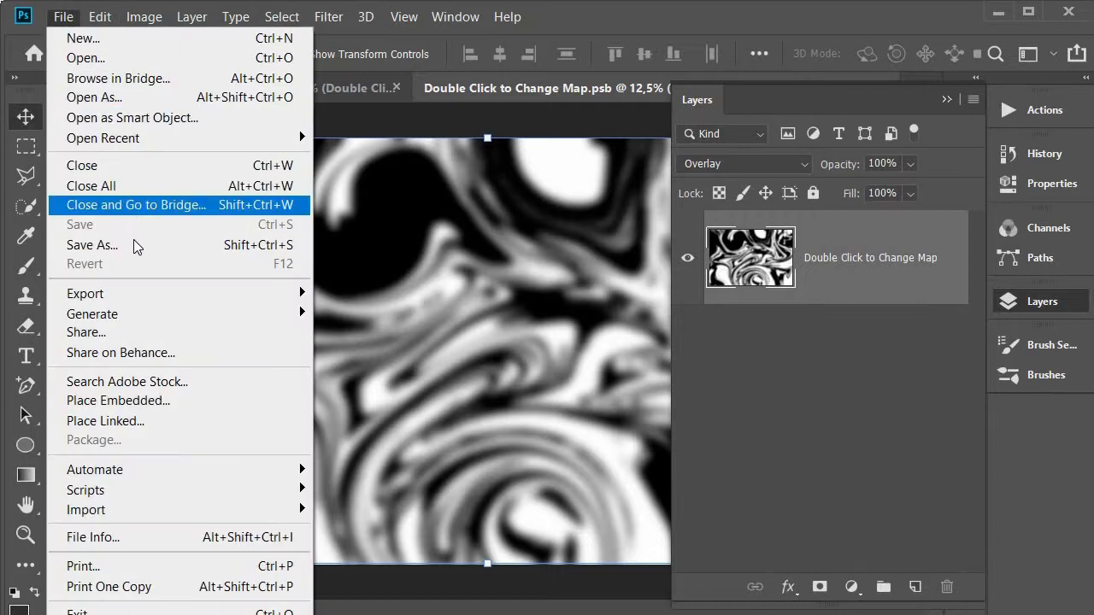
left_click(128, 401)
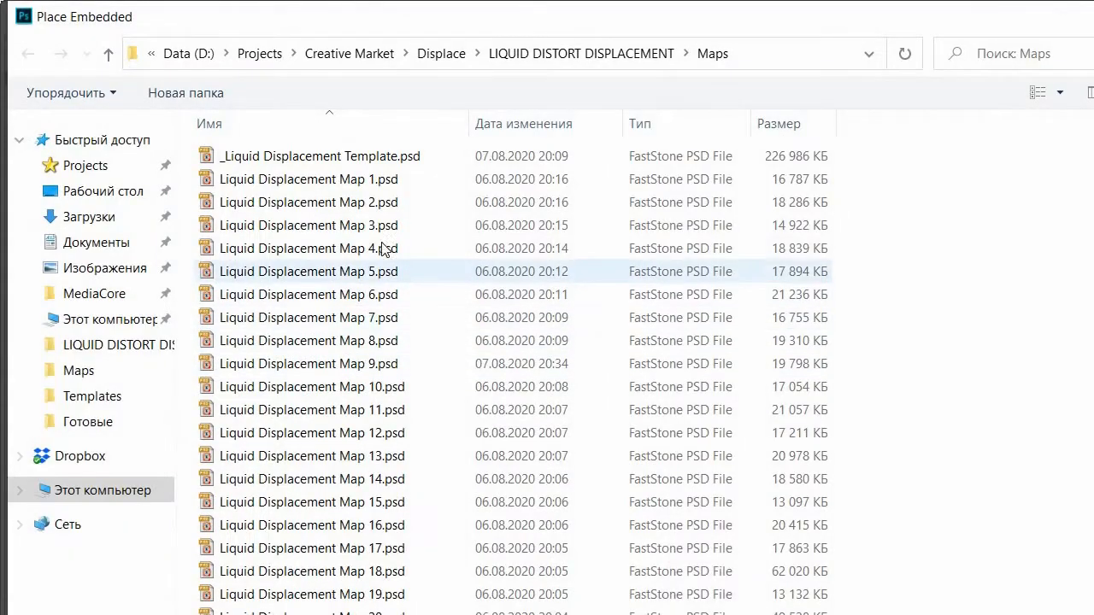
left_click(363, 366)
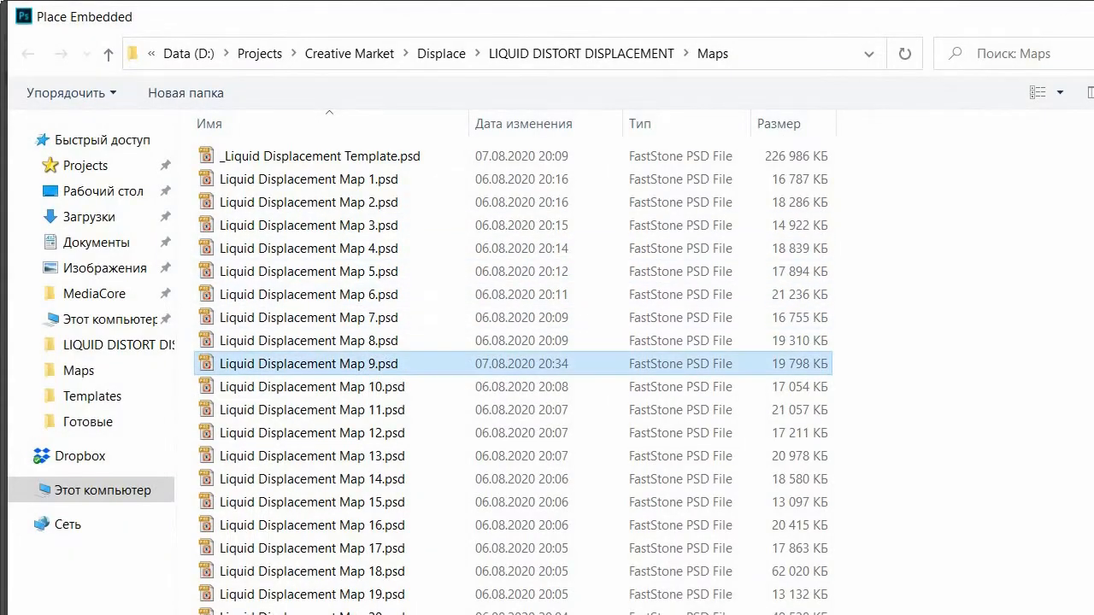
double_click(354, 365)
key("Return")
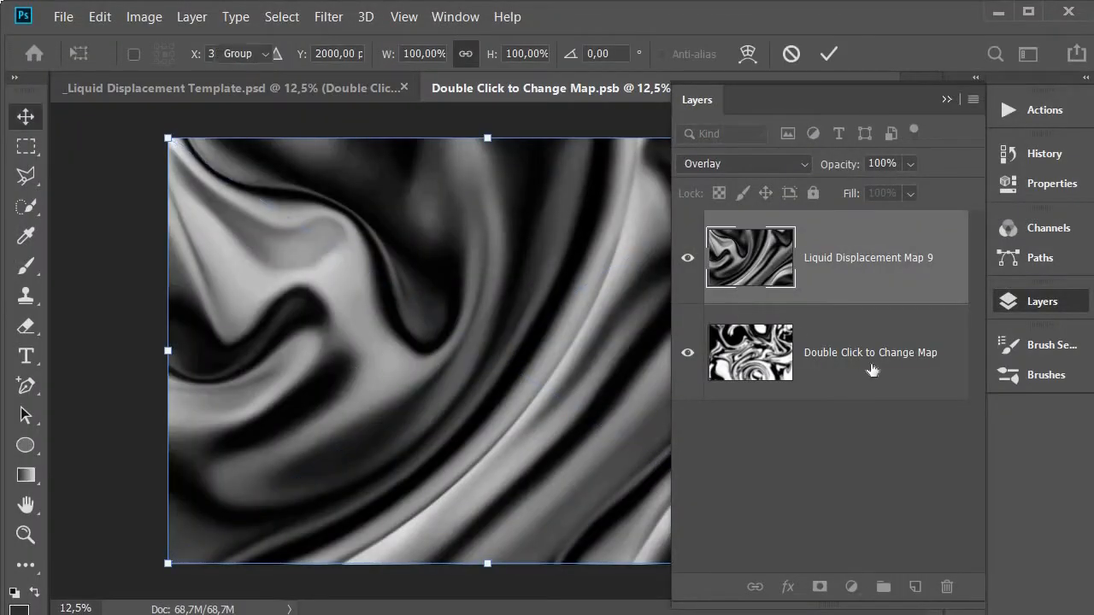
Delete the old map layer beneath Liquid Displacement Map 9, and save and close the map smart object.
left_click(871, 366)
key("Delete")
left_click(1021, 295)
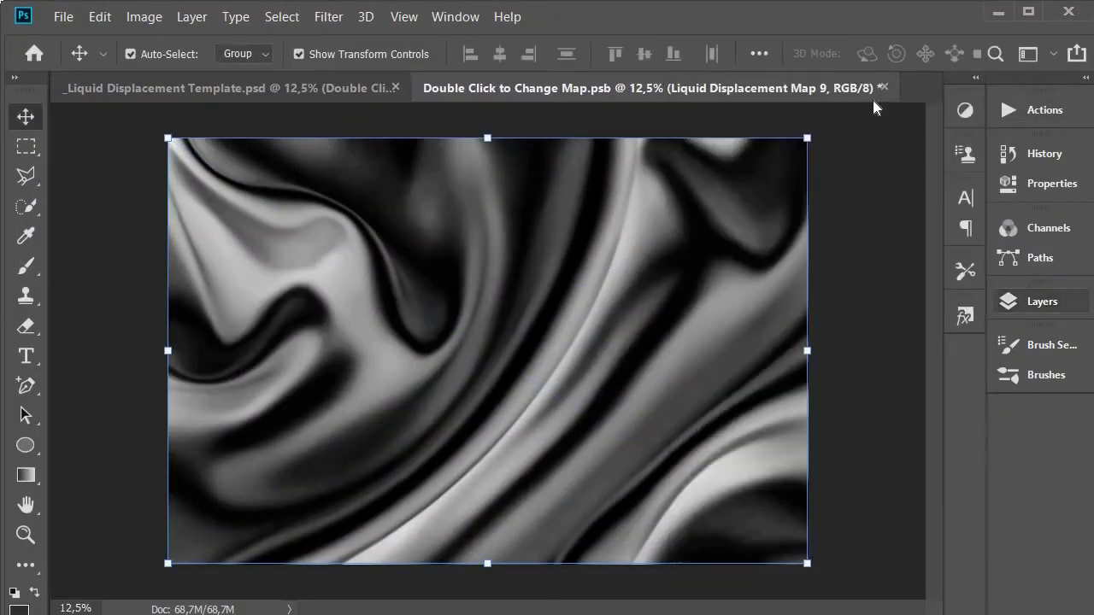
left_click(883, 87)
left_click(427, 229)
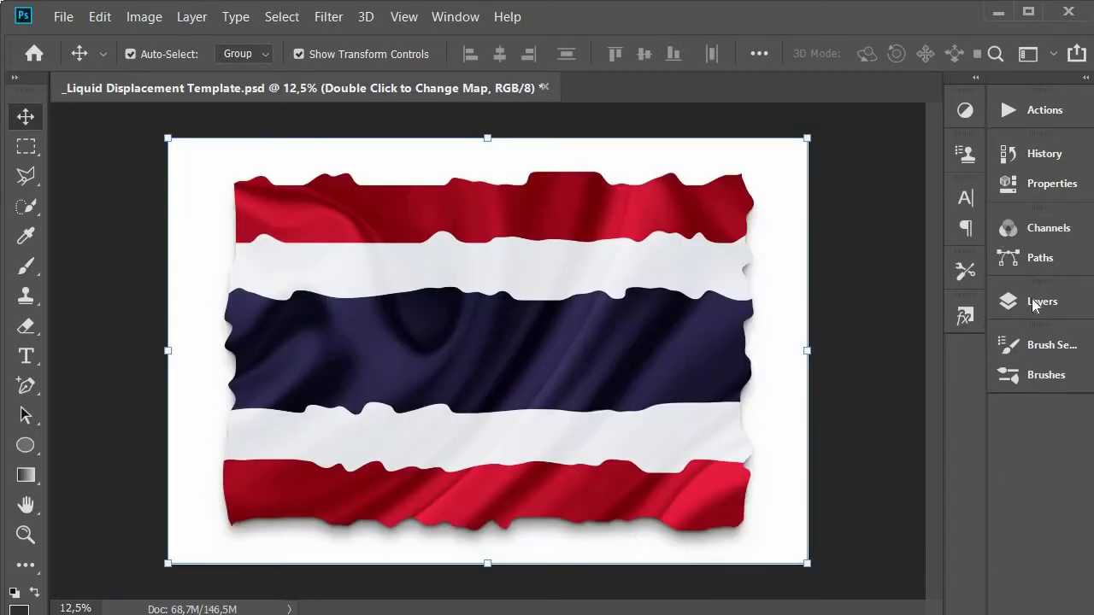
Reapply the flag layer's Displace smart filter with a horizontal scale of 30, using Liquid Displacement Map 9.psd as the map.
left_click(1034, 304)
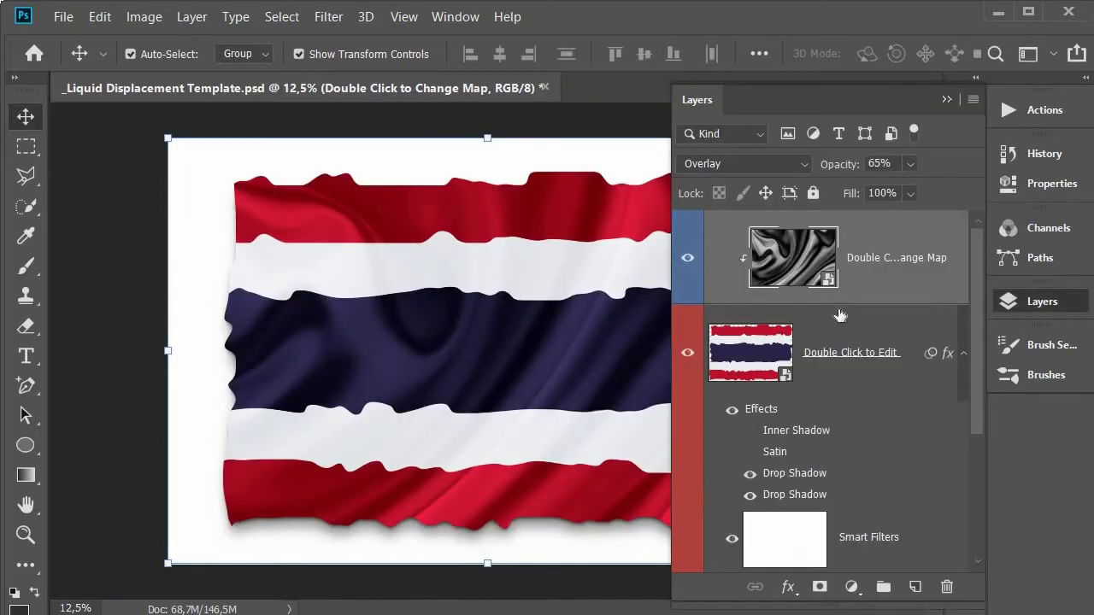
scroll(776, 478, "down", 1)
double_click(777, 483)
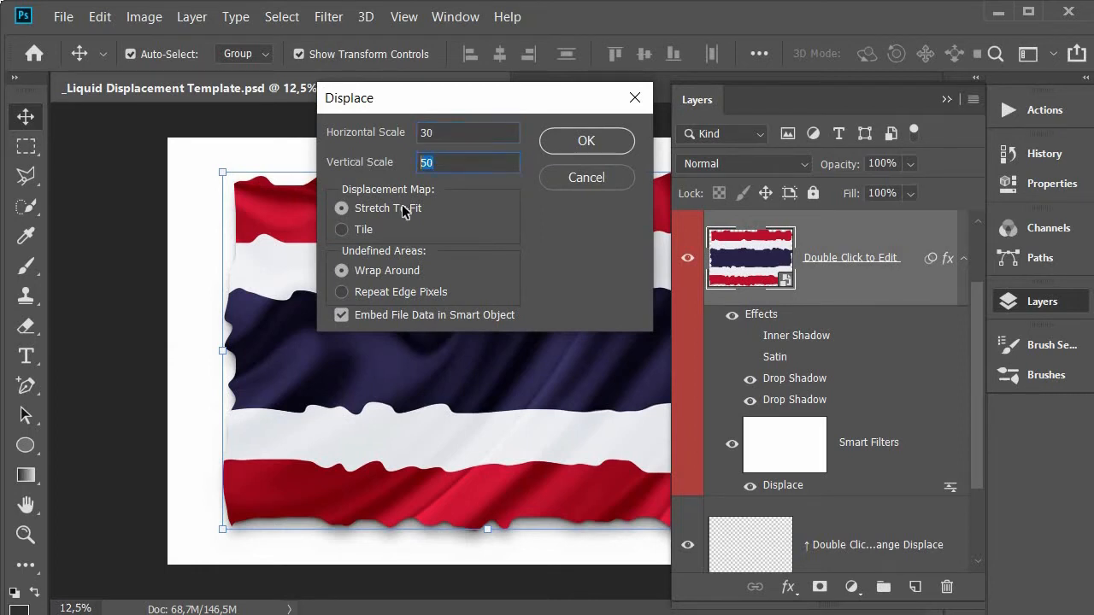
left_click(586, 142)
double_click(412, 362)
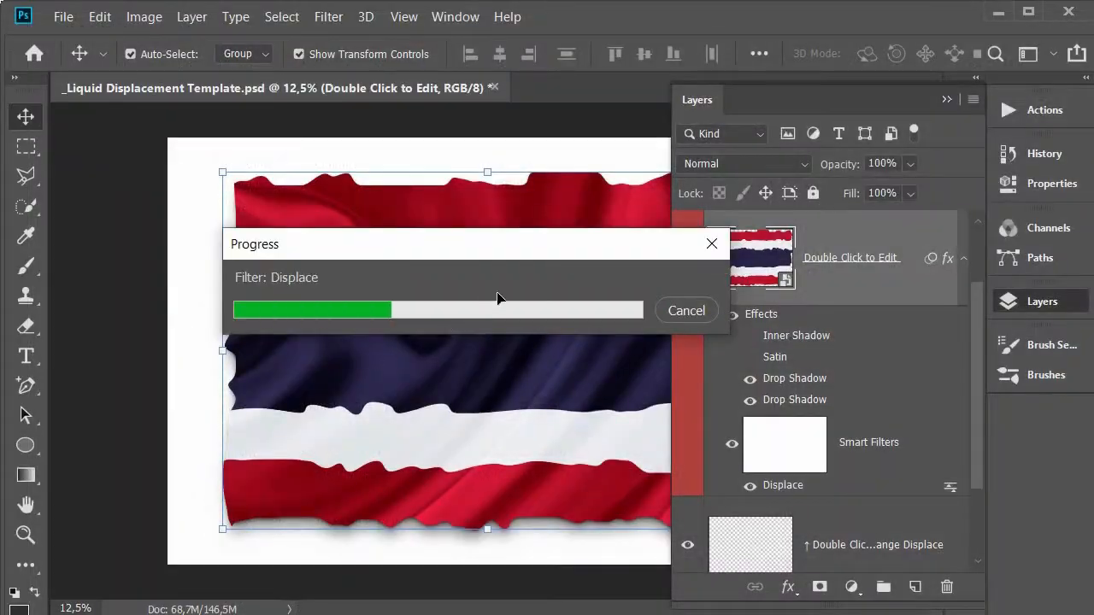
left_click(1042, 302)
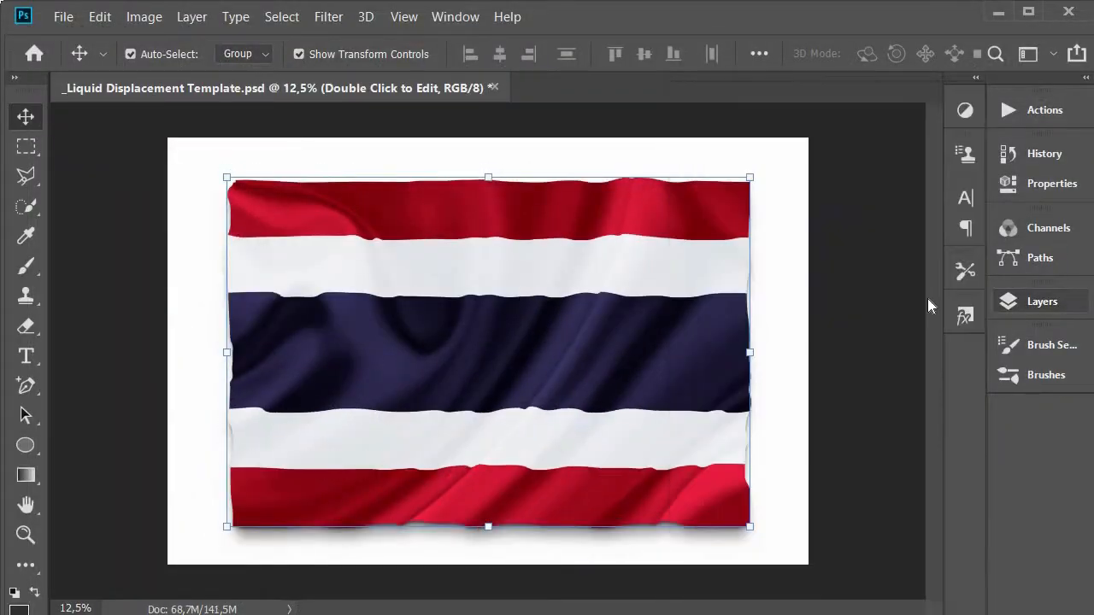
Hide all layer effects, including both drop shadows, on the flag's Double Click to Edit layer.
left_click(833, 286)
left_click(1042, 301)
scroll(723, 317, "down", 2)
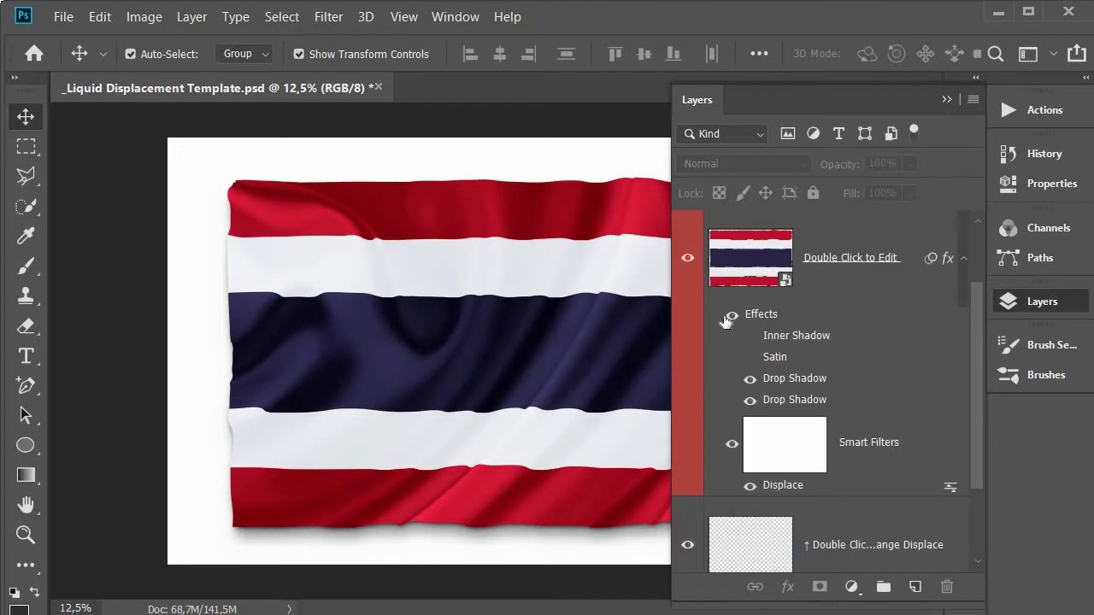
left_click(726, 319)
left_click(731, 319)
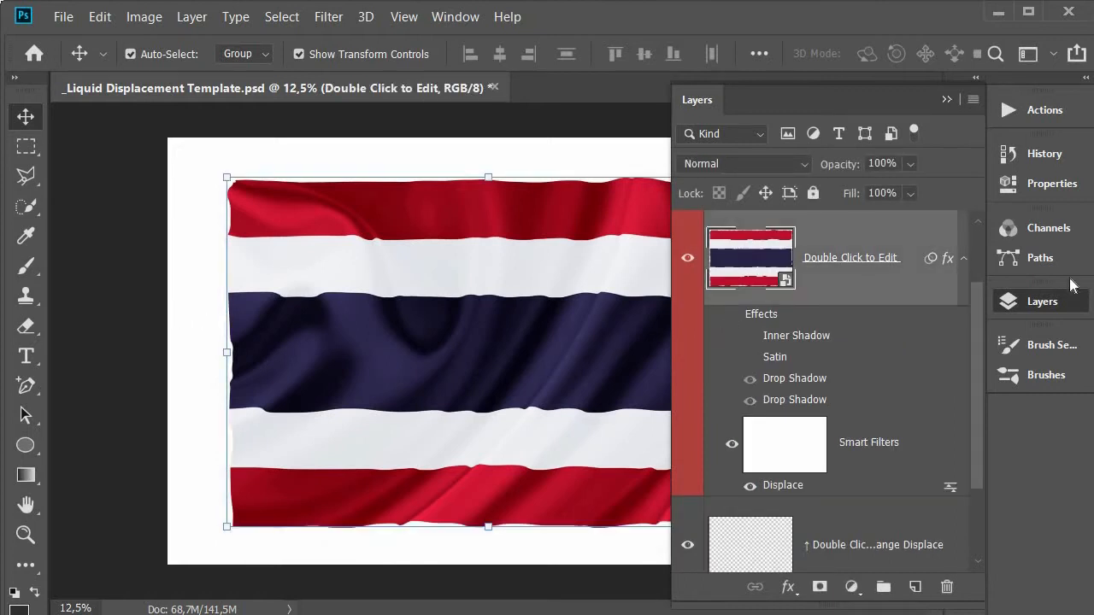
left_click(1040, 302)
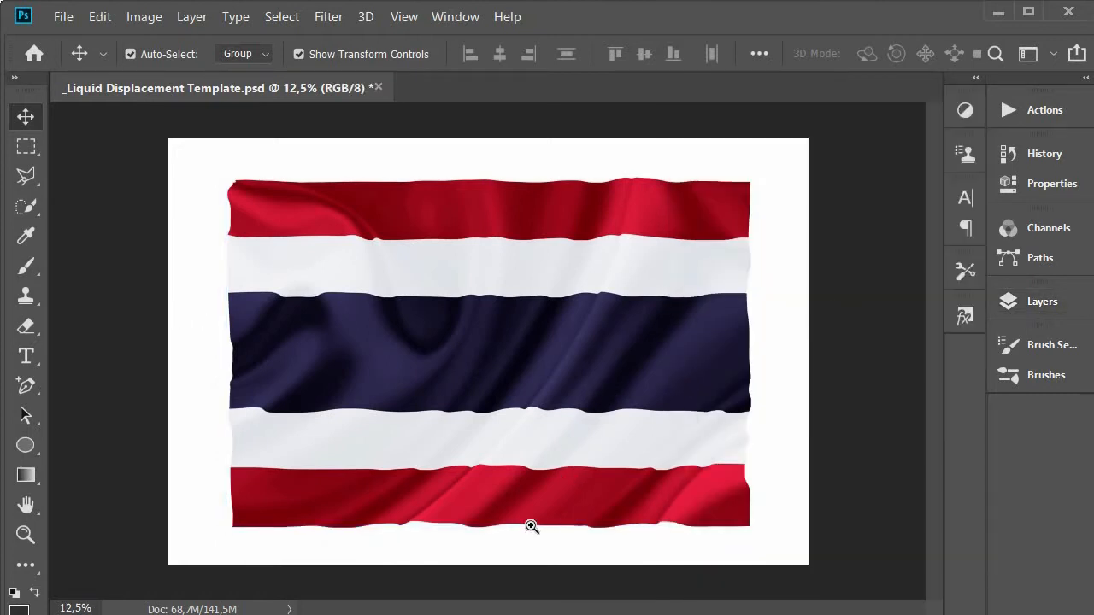
Examine the fabric shading and displaced lower edge of the flag at 100% magnification, ending with the whole image in view.
key("z")
right_click(487, 517)
left_click(529, 547)
left_click_drag(571, 504, 540, 35)
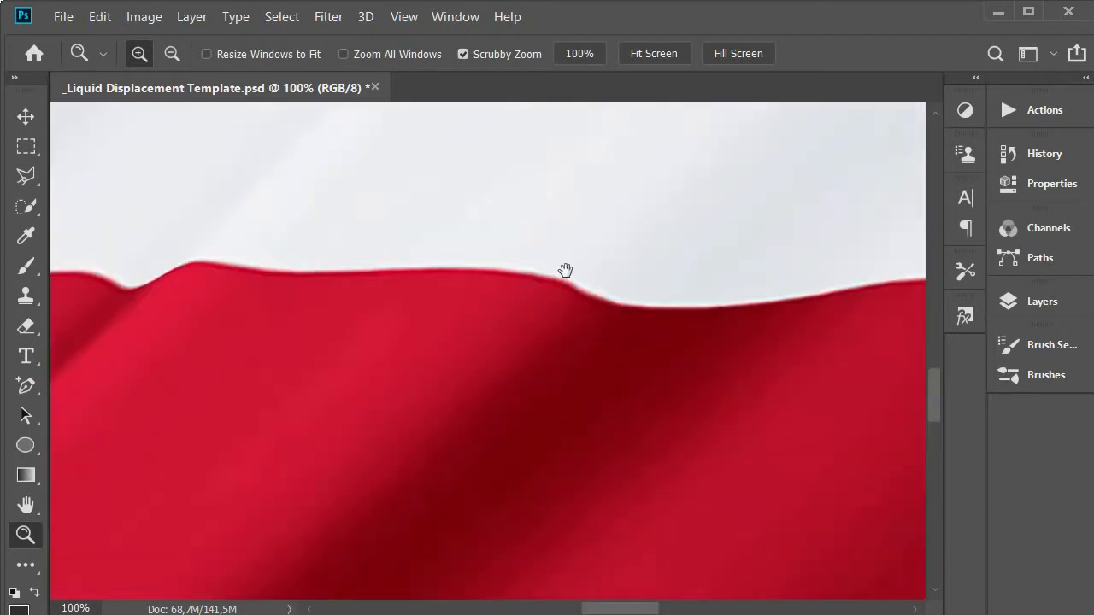
left_click_drag(568, 521, 576, 278)
left_click_drag(479, 547, 504, 378)
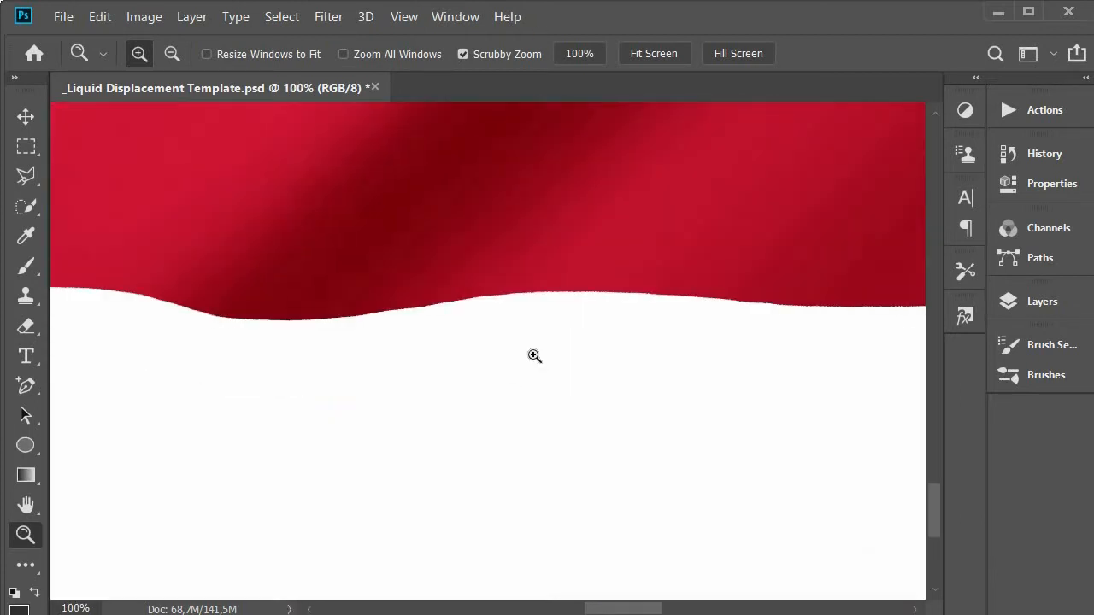
key("ctrl+0")
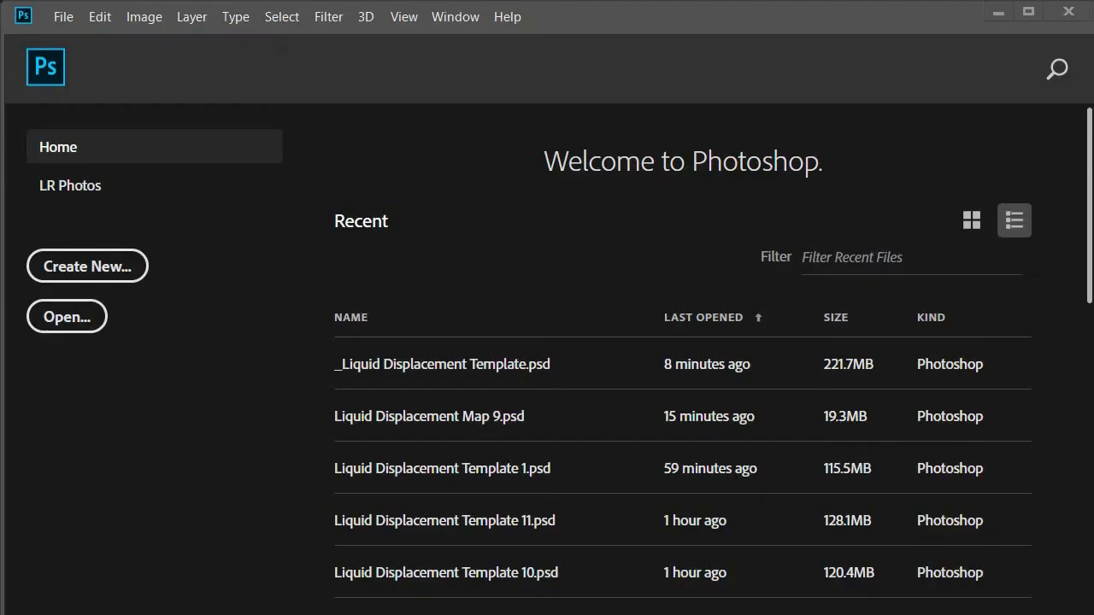
Reopen _Liquid Displacement Template.psd and add the two-line text RAIN BOW inside the Double Click to Edit smart object.
left_click(420, 370)
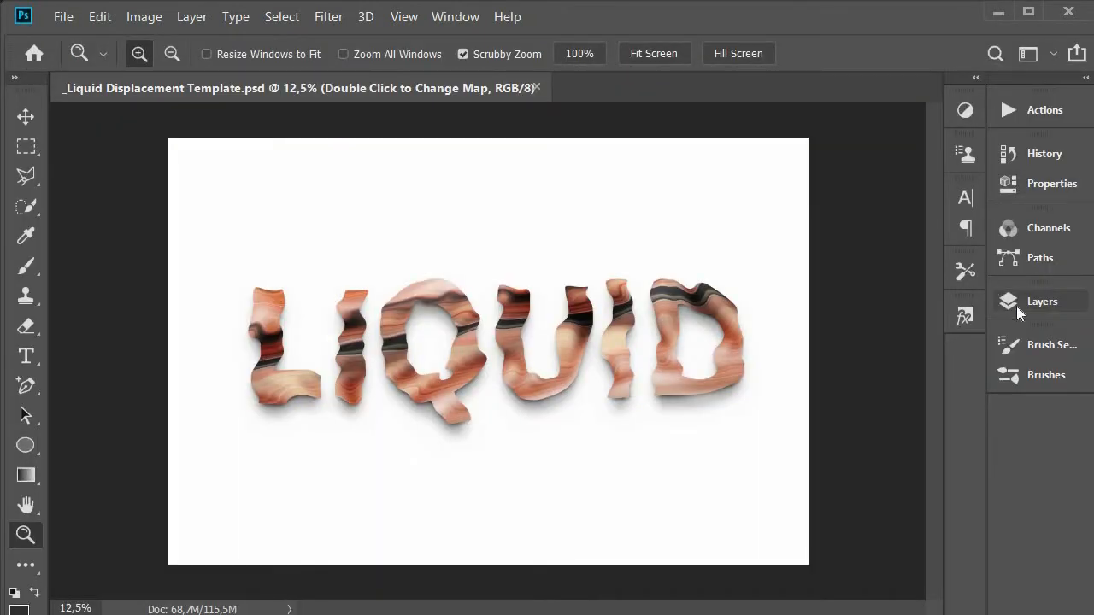
left_click(1016, 306)
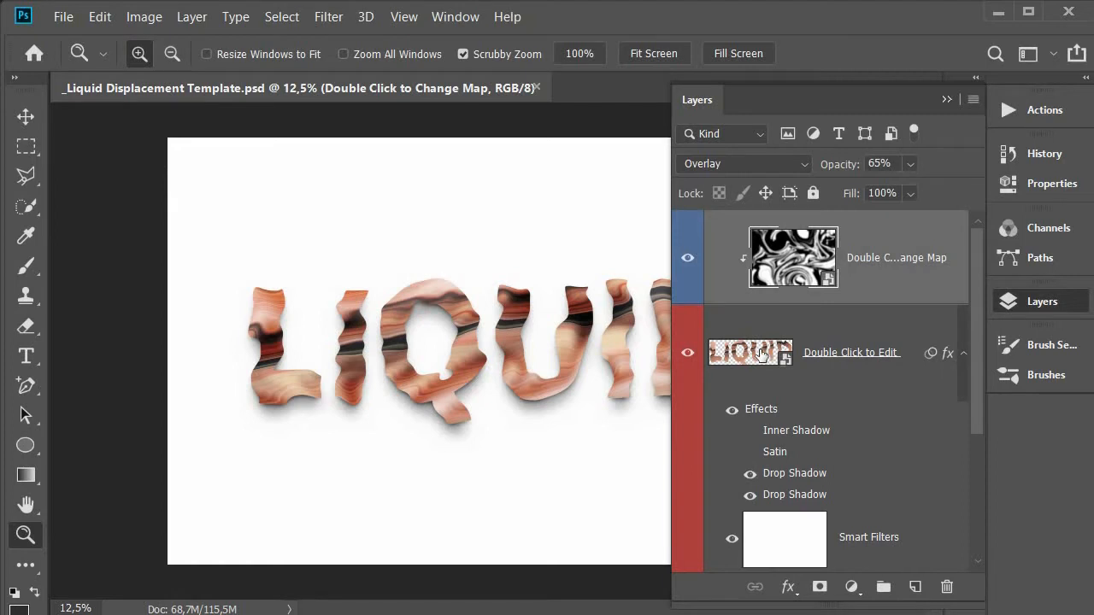
double_click(762, 353)
key("t")
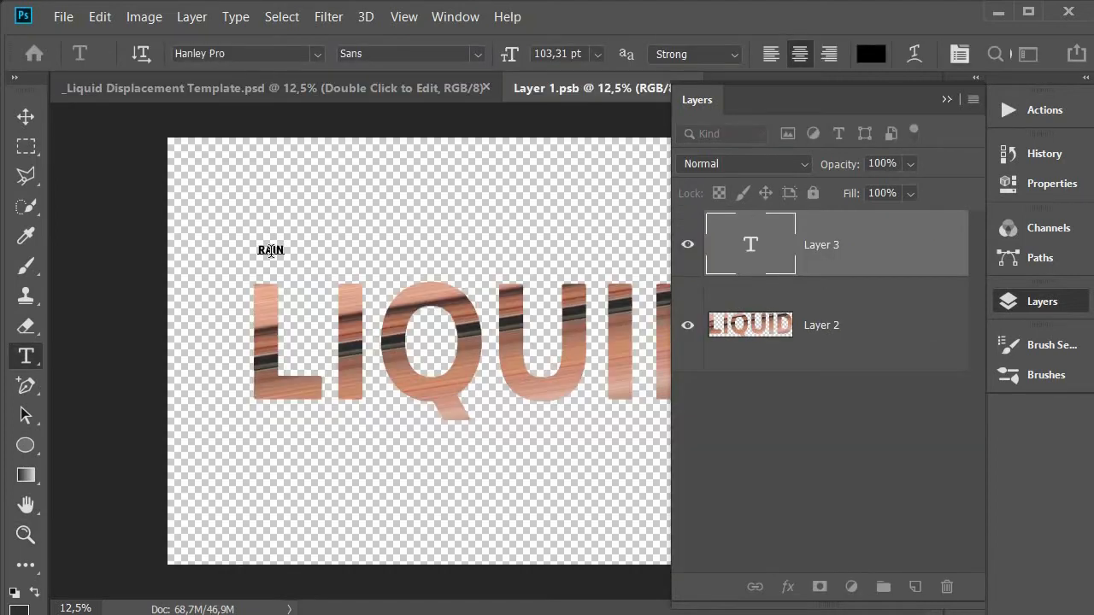
left_click(26, 117)
Scale the RAIN BOW text up to about 1115 pt and move it to the middle of the canvas.
key("ctrl+t")
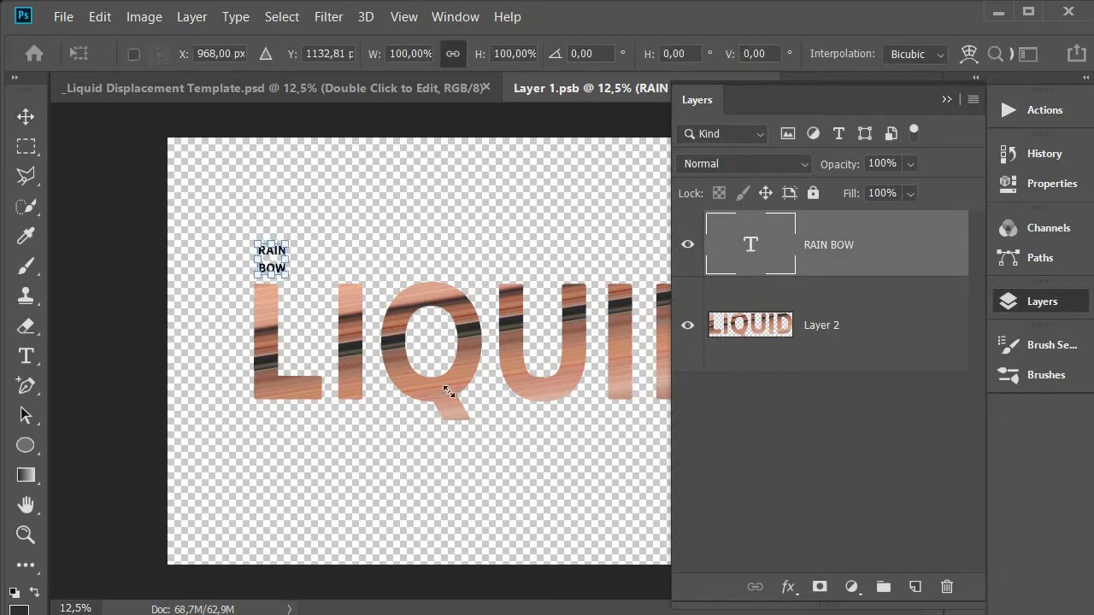
left_click_drag(448, 392, 587, 508)
left_click_drag(518, 487, 614, 437)
left_click(1042, 301)
key("Return")
Tighten the line spacing of the RAIN BOW text so that BOW sits close beneath RAIN.
key("t")
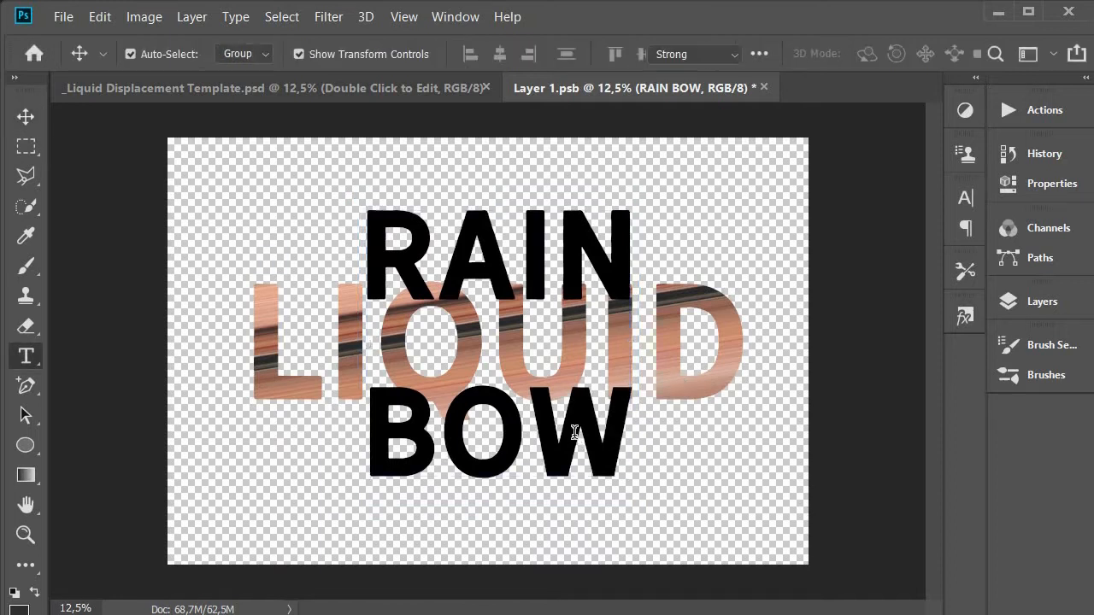
key("Return")
key("alt+Up")
key("alt+Up")
key("alt+Up")
key("alt+Up")
key("alt+Up")
key("alt+Up")
key("alt+Up")
key("alt+Up")
key("alt+Up")
key("alt+Up")
key("alt+Up")
key("alt+Up")
key("alt+Up")
key("alt+Up")
key("alt+Up")
key("alt+Up")
key("alt+Up")
key("alt+Up")
key("alt+Up")
key("alt+Up")
key("ctrl+alt+Up")
key("ctrl+alt+Up")
key("ctrl+alt+Up")
key("ctrl+alt+Up")
key("ctrl+alt+Up")
key("ctrl+alt+Up")
key("ctrl+alt+Up")
key("ctrl+alt+Up")
key("ctrl+alt+Up")
key("ctrl+alt+Up")
key("ctrl+alt+Up")
key("ctrl+alt+Up")
key("ctrl+alt+Up")
key("ctrl+alt+Up")
key("ctrl+alt+Up")
key("ctrl+alt+Up")
key("ctrl+alt+Up")
key("ctrl+alt+Up")
key("ctrl+alt+Up")
key("ctrl+alt+Up")
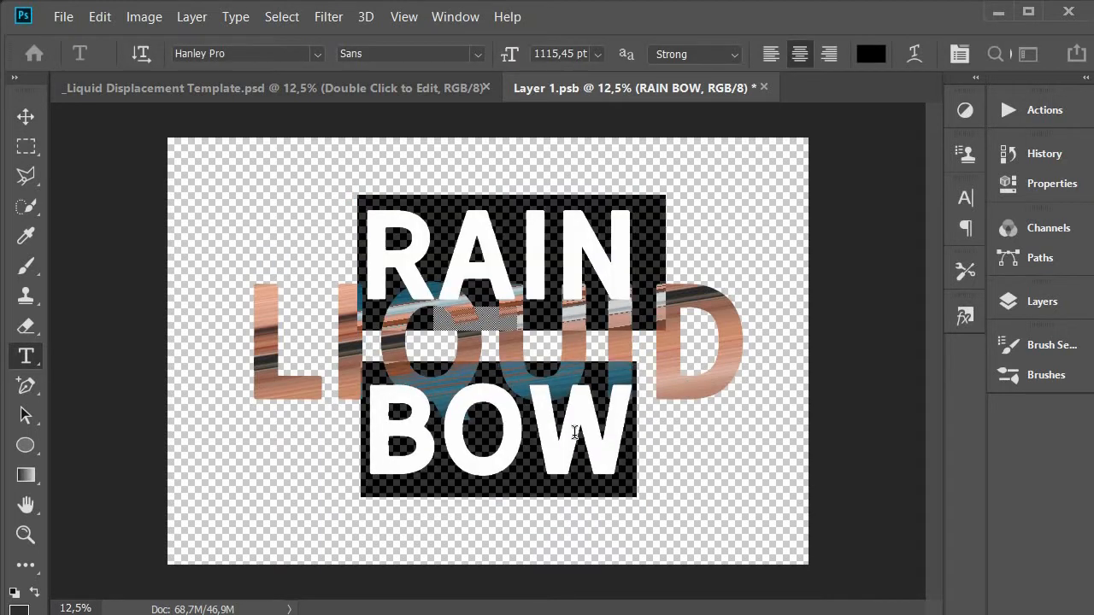
key("ctrl+alt+Up")
key("ctrl+alt+Up")
key("ctrl+alt+Up")
key("ctrl+alt+Up")
key("ctrl+alt+Up")
key("ctrl+alt+Up")
key("ctrl+alt+Up")
key("ctrl+alt+Up")
key("ctrl+alt+Up")
key("ctrl+alt+Up")
key("ctrl+alt+Up")
key("ctrl+alt+Up")
key("ctrl+alt+Up")
key("ctrl+alt+Up")
key("ctrl+alt+Up")
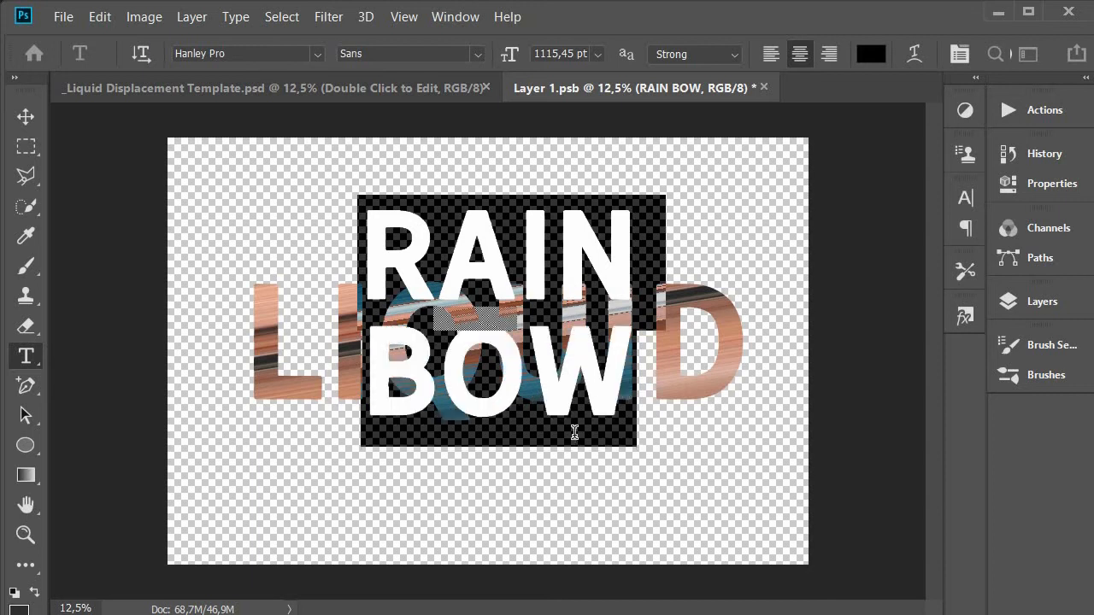
left_click(26, 117)
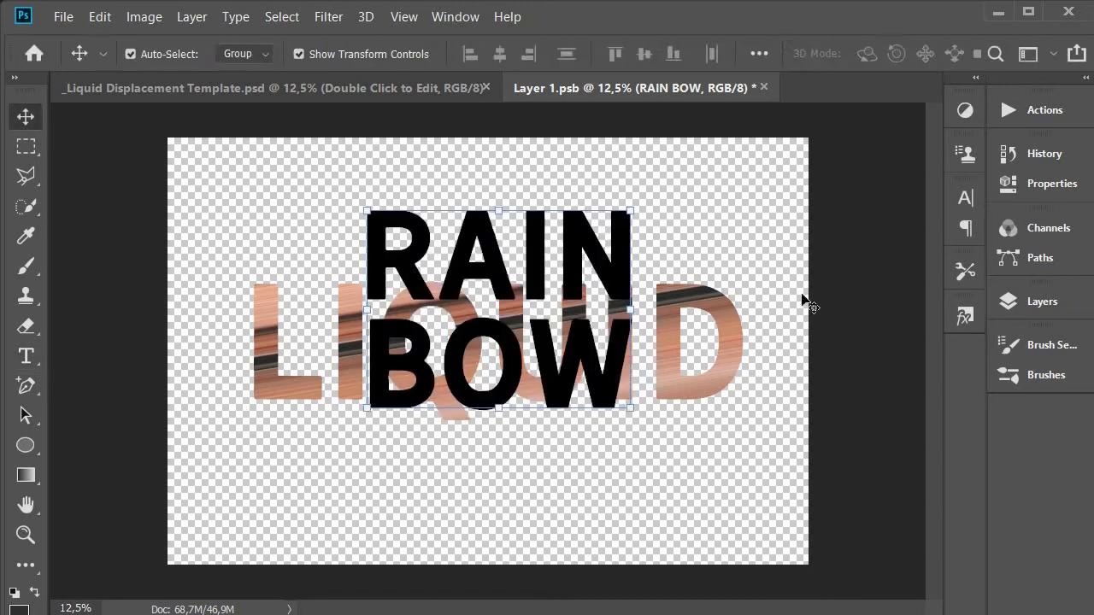
Delete the LIQUID artwork layer and move the RAIN BOW text down to the centre of the canvas.
left_click(1067, 302)
left_click(884, 339)
key("Delete")
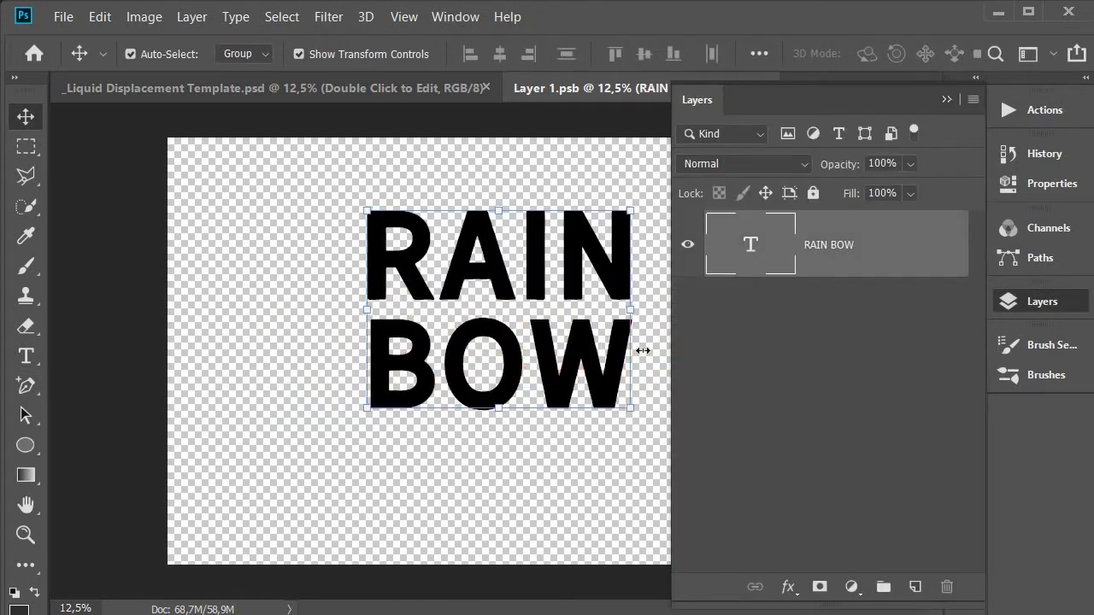
left_click(1042, 307)
left_click_drag(586, 304, 581, 345)
Color the letter R of RAIN red.
key("t")
left_click_drag(354, 296, 429, 296)
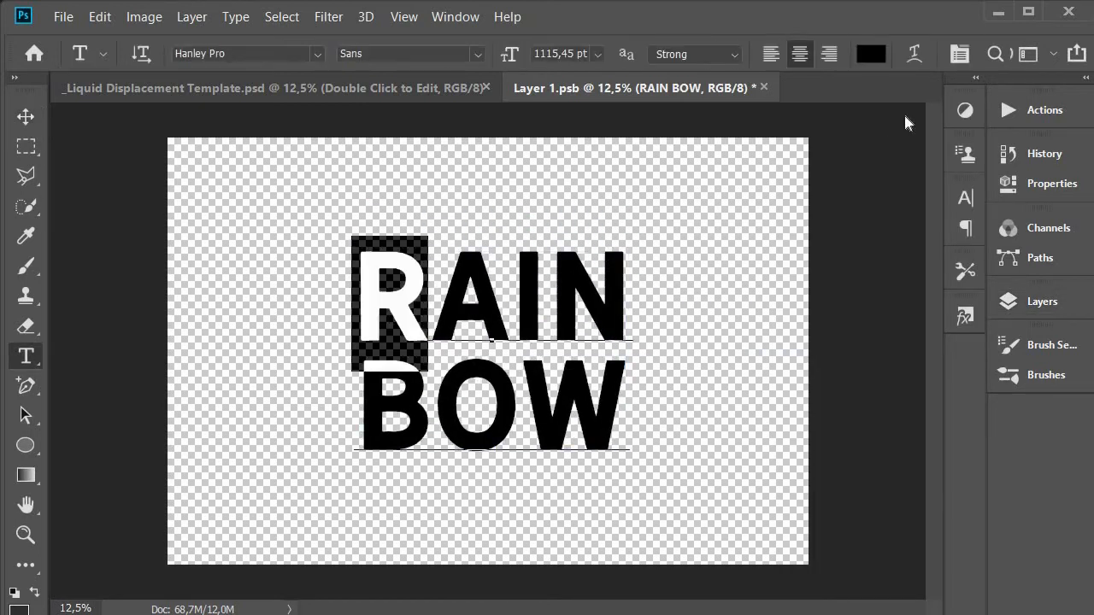
left_click(871, 54)
left_click(939, 364)
key("Return")
Color the letter A of RAIN orange.
left_click_drag(511, 303, 452, 303)
left_click(871, 54)
left_click(965, 567)
left_click(876, 400)
left_click(941, 320)
key("Return")
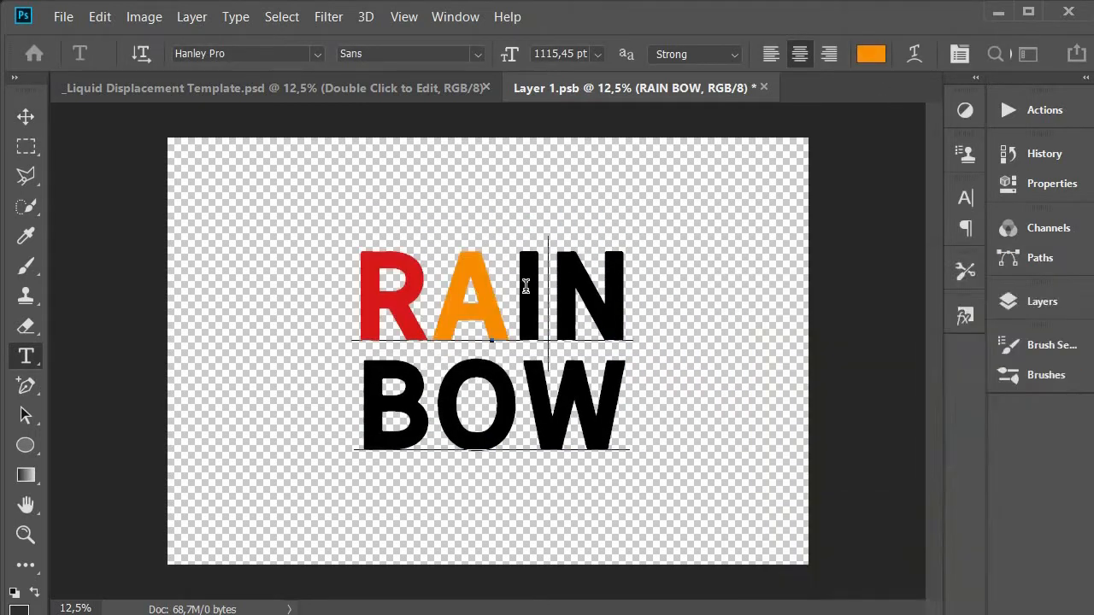
Color the letter I of RAIN yellow.
left_click_drag(547, 286, 518, 285)
left_click(871, 53)
left_click(966, 549)
left_click(929, 347)
left_click(966, 548)
left_click(906, 341)
key("Return")
Color the letter N of RAIN bright green.
left_click_drag(629, 298, 555, 298)
left_click(871, 54)
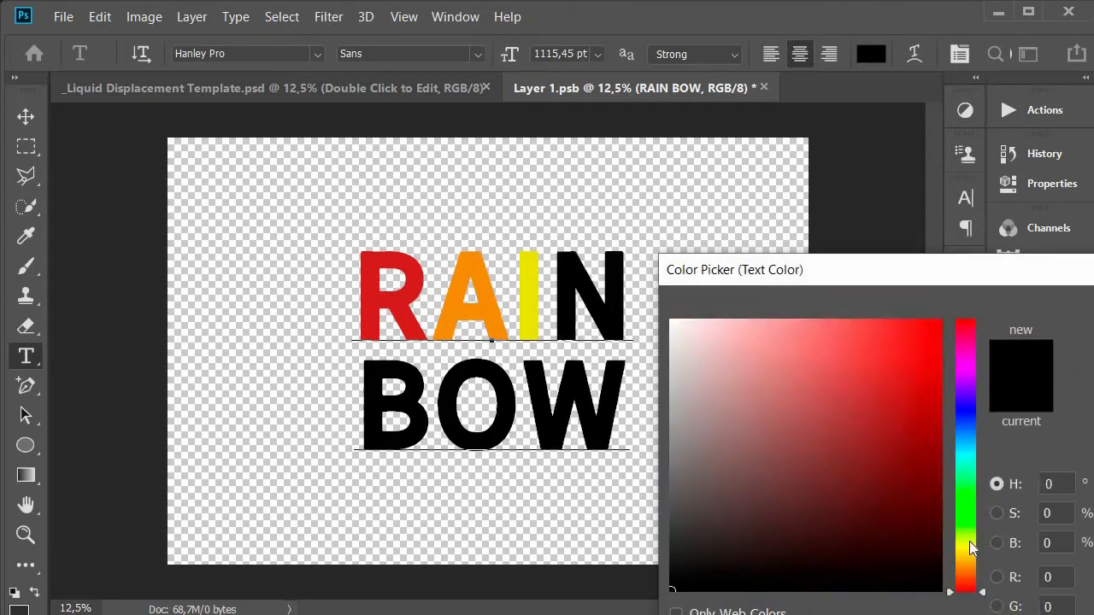
left_click(965, 513)
left_click(865, 387)
key("Return")
Color the letter B of BOW teal blue.
left_click_drag(434, 405, 361, 405)
left_click(871, 54)
left_click(969, 459)
left_click(879, 396)
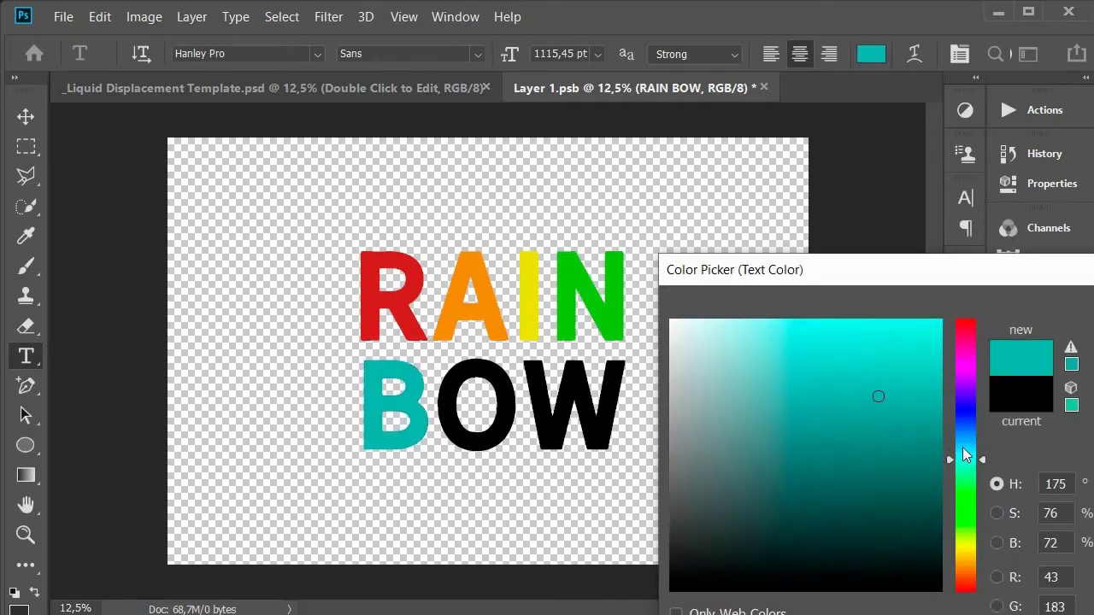
left_click(966, 449)
left_click(941, 391)
key("Return")
Color the letter O of BOW indigo blue.
left_click_drag(522, 421, 436, 417)
left_click(870, 53)
left_click(969, 404)
left_click(840, 430)
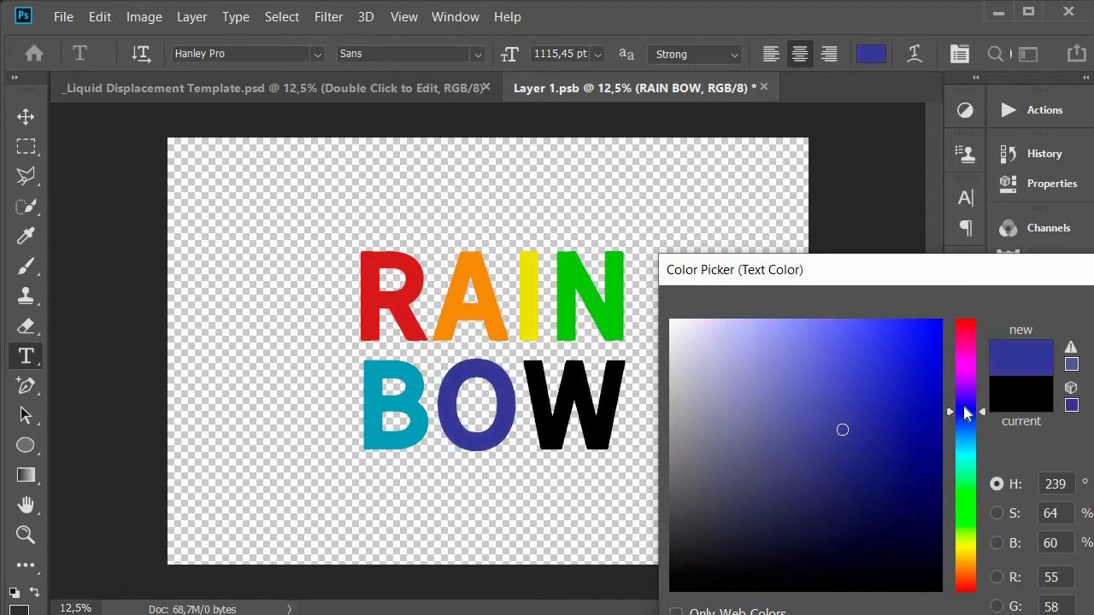
left_click(860, 359)
key("Return")
Color the letter W of BOW light purple.
left_click_drag(630, 405, 518, 405)
left_click(864, 53)
left_click(967, 381)
left_click(844, 354)
left_click_drag(784, 267, 598, 263)
key("Return")
Finish editing the RAIN BOW text, then save and close Layer 1.psb to update the displacement template.
key("ctrl+Return")
key("v")
left_click(766, 87)
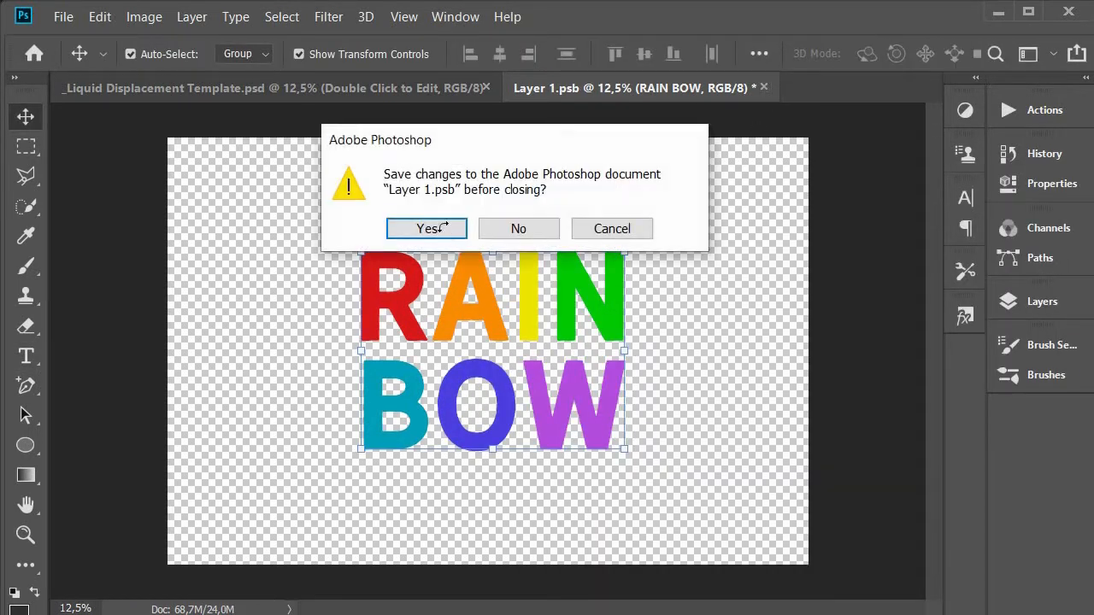
left_click(441, 225)
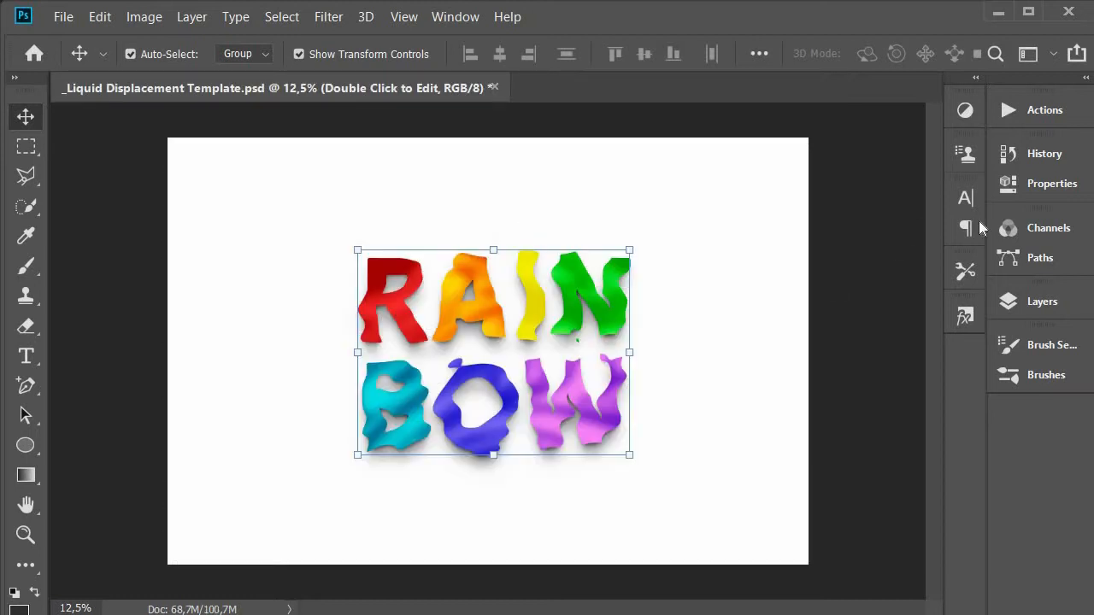
Open the Double Click to Change Map smart object and replace its map layer with an embedded Liquid Displacement Map 14.psd.
left_click(1025, 305)
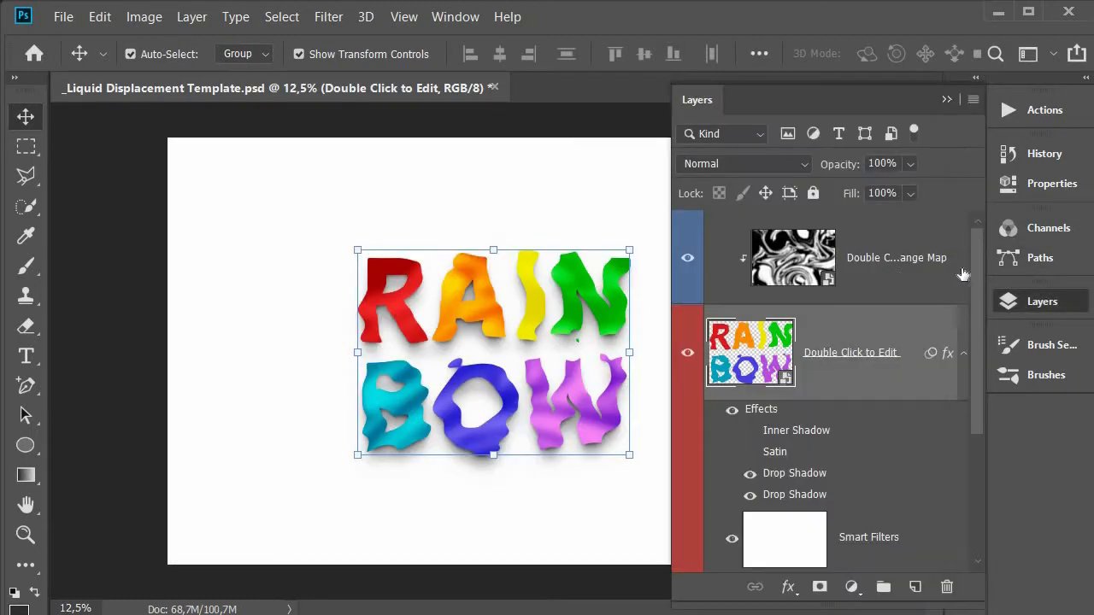
double_click(804, 263)
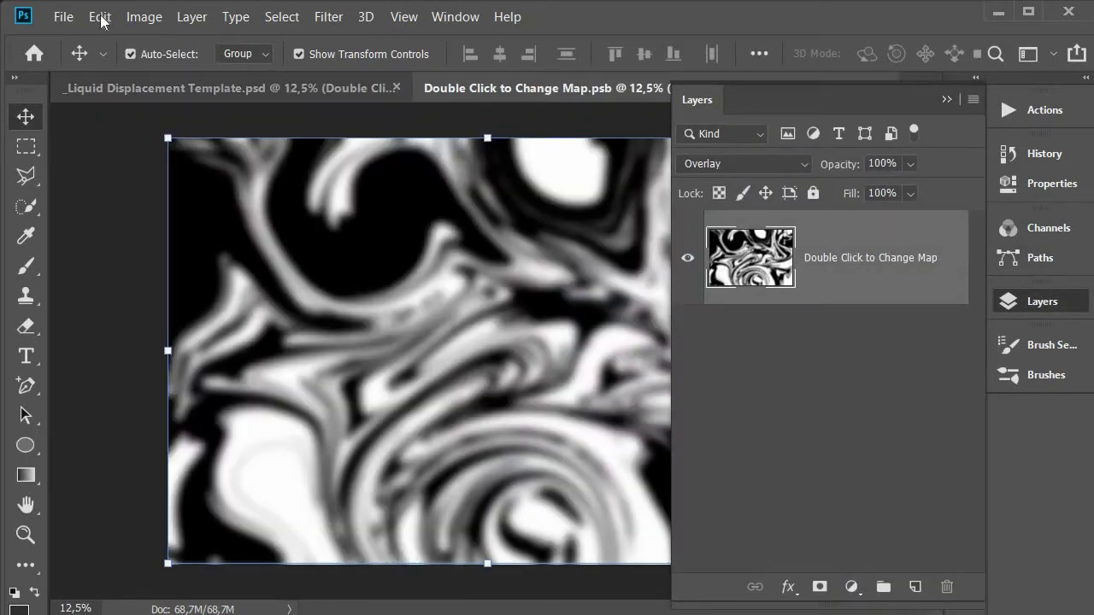
left_click(64, 16)
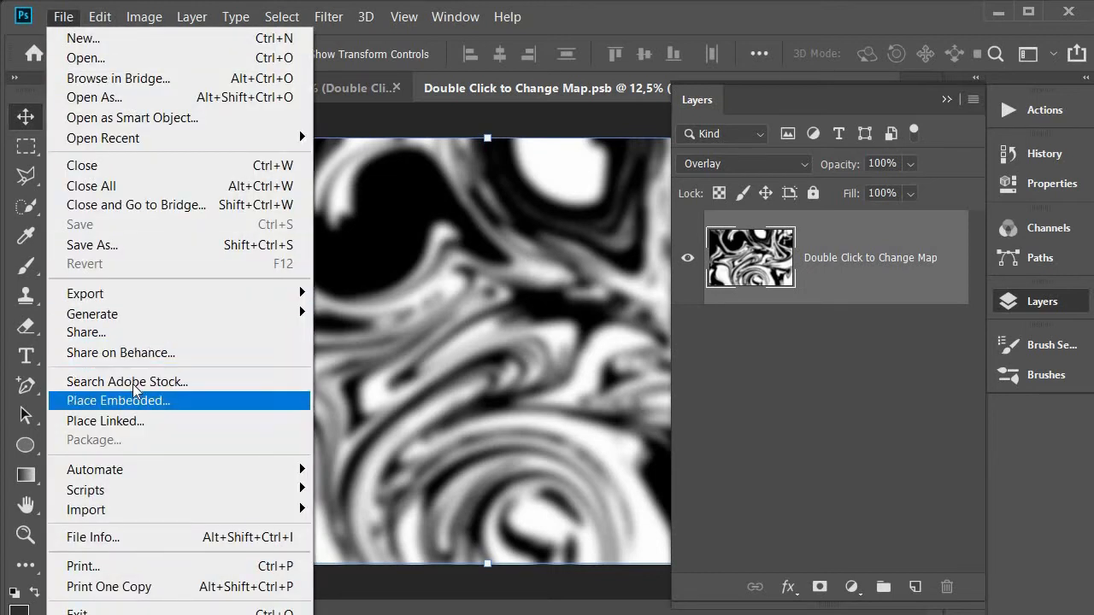
left_click(127, 401)
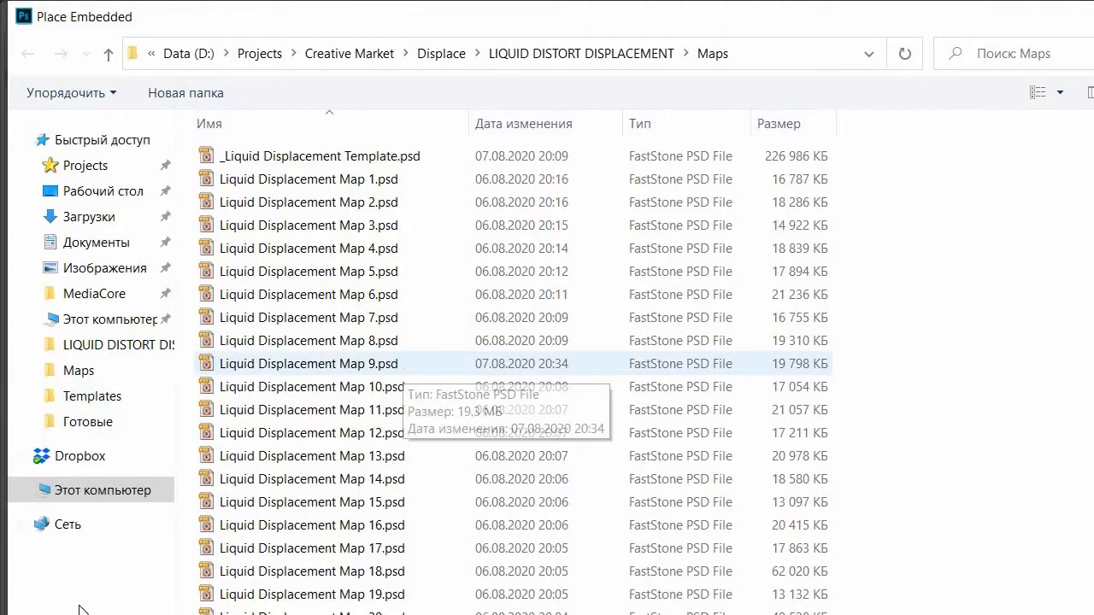
double_click(337, 479)
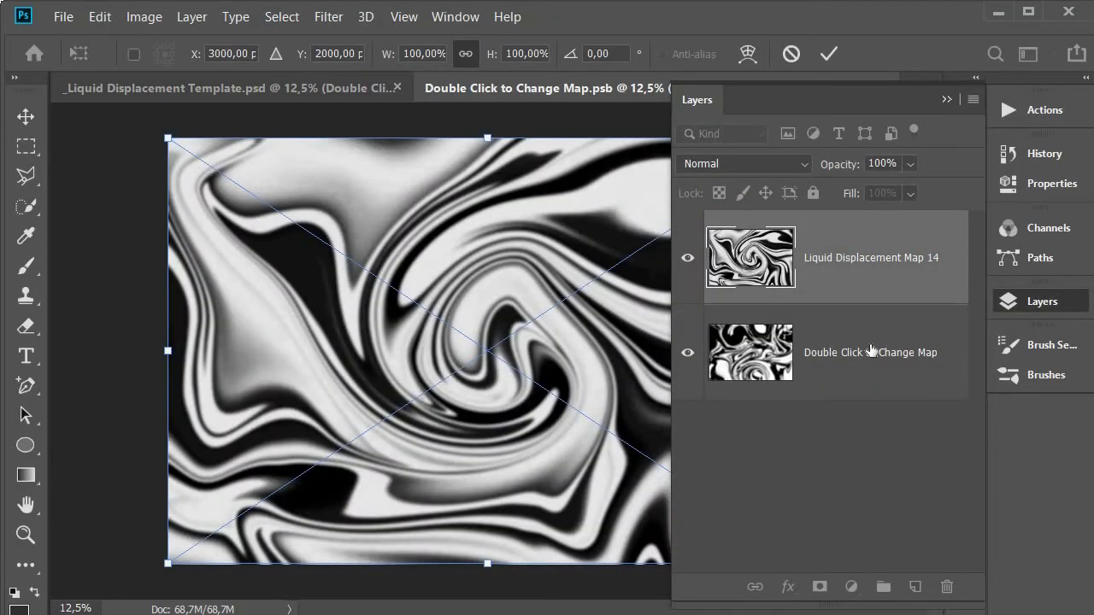
left_click(869, 349)
key("Delete")
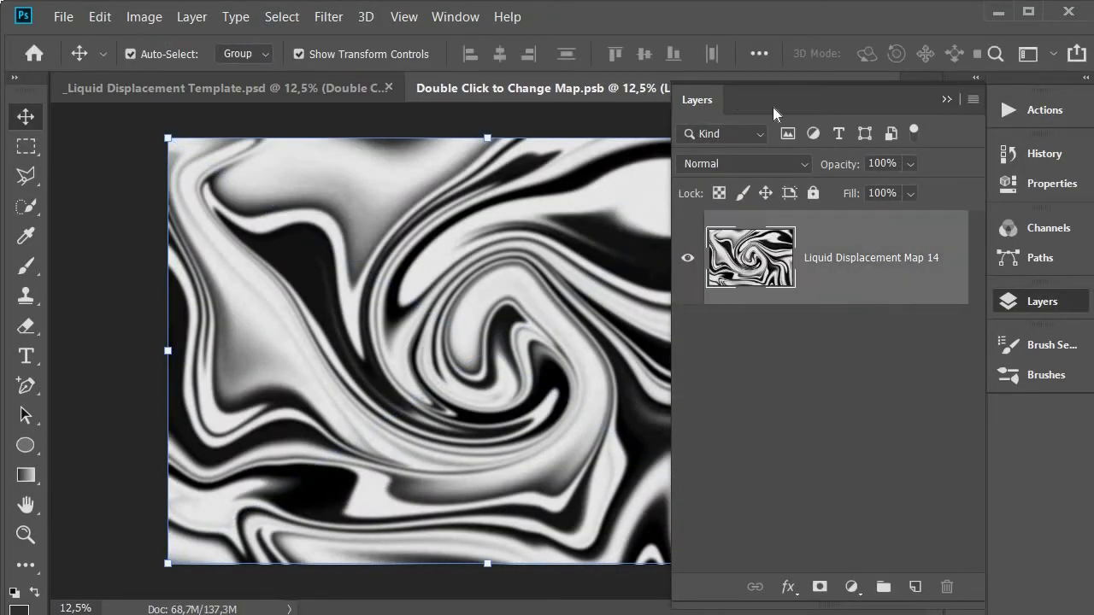
Save and close Double Click to Change Map.psb so the template takes the replaced map.
left_click(1027, 309)
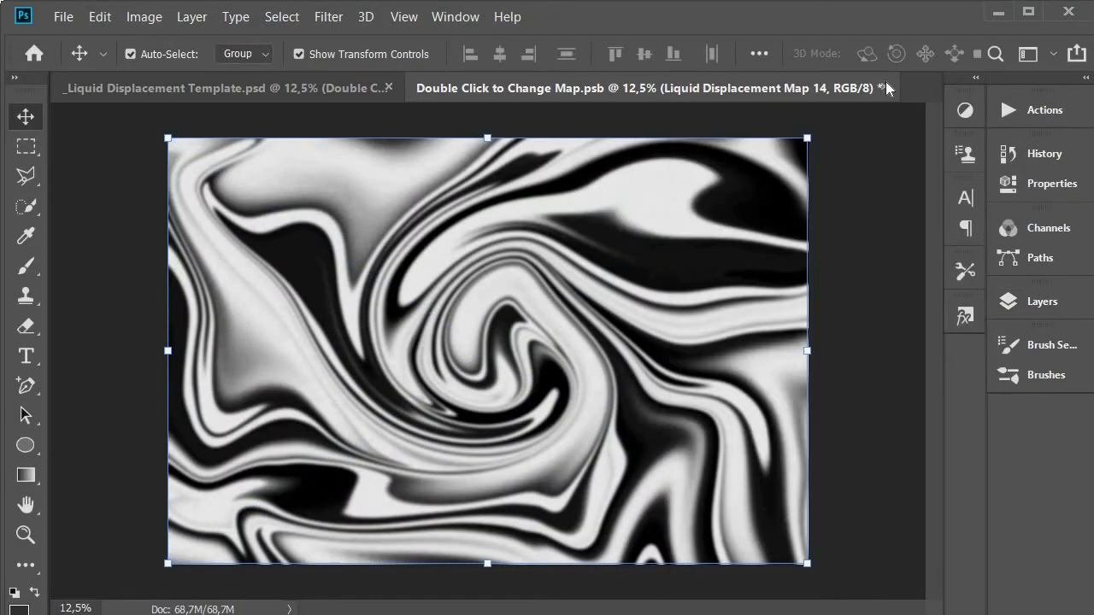
left_click(881, 87)
left_click(427, 227)
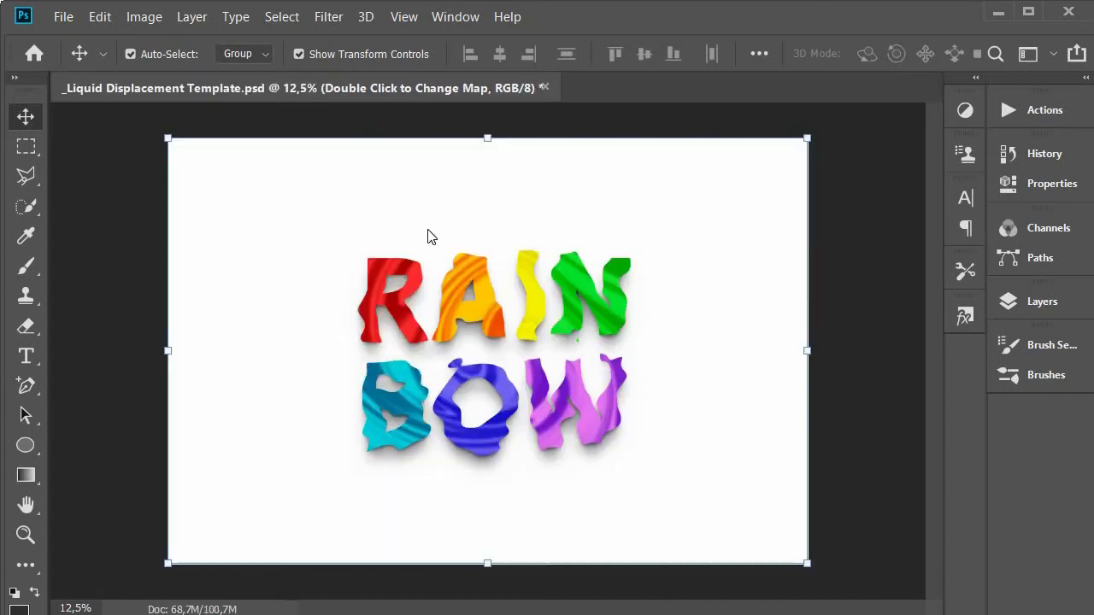
Reapply the Displace smart filter on the RAIN BOW layer with a different displacement map file and deselect the layer.
left_click(1020, 306)
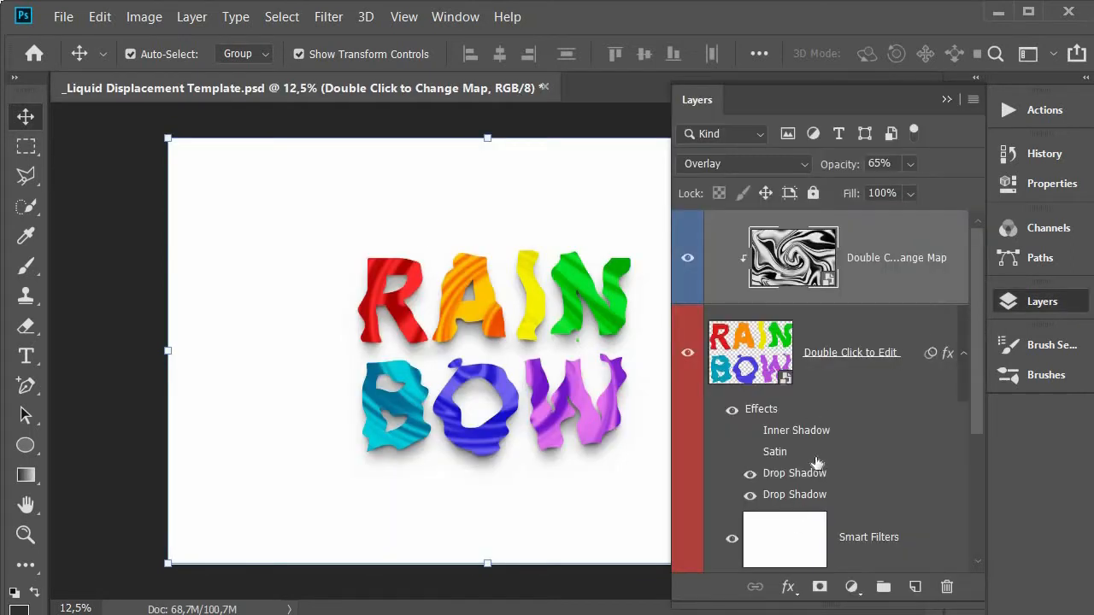
scroll(816, 462, "down", 3)
double_click(784, 388)
left_click(586, 140)
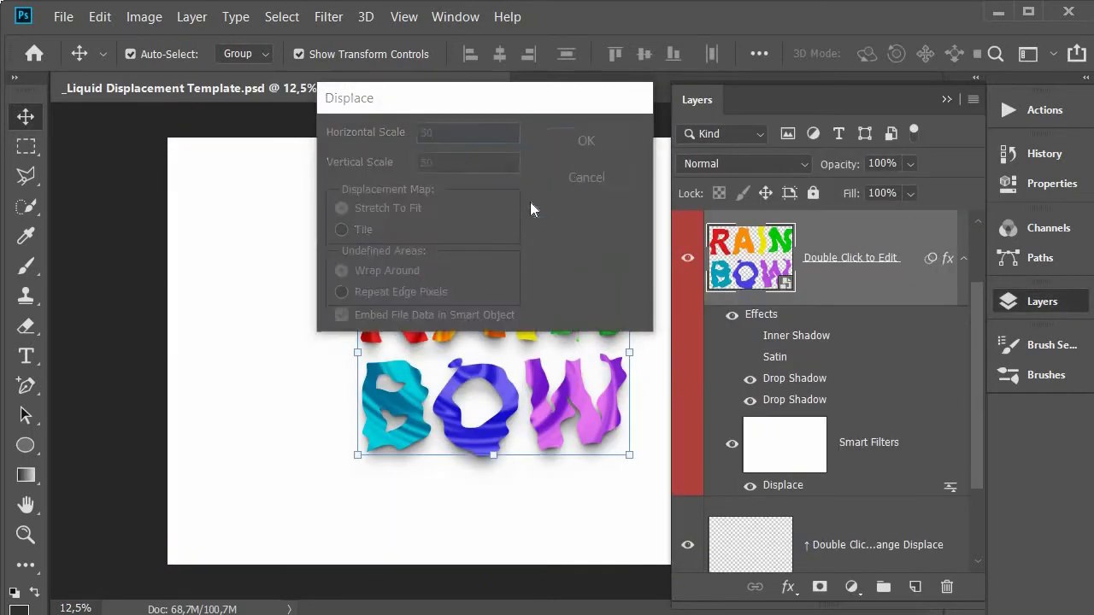
double_click(481, 479)
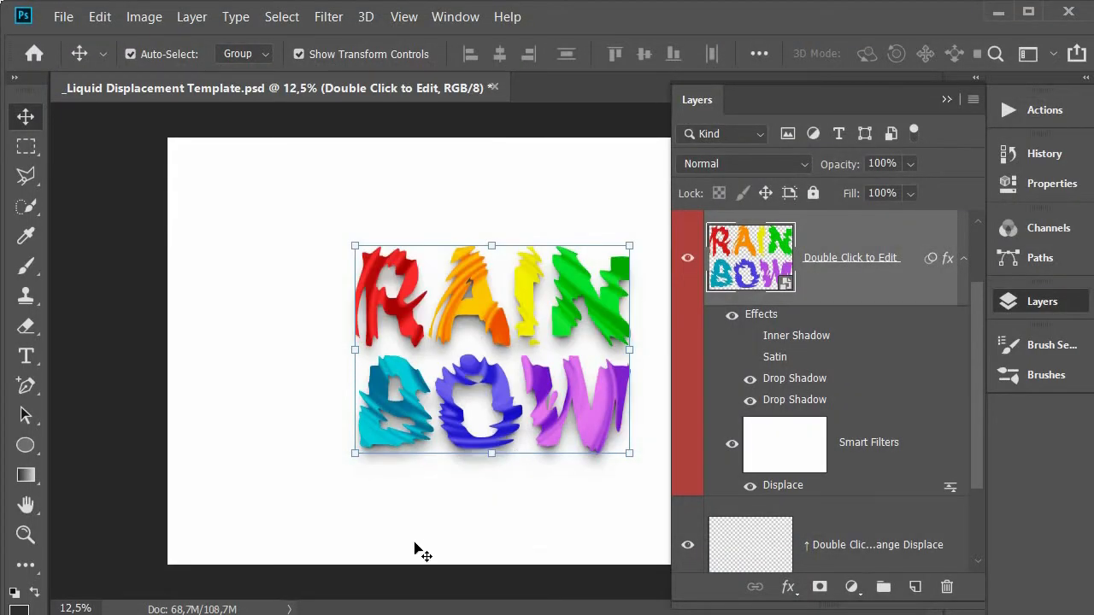
left_click(100, 568)
Reopen the change map smart object and place Liquid Displacement Map 12.psd as an embedded layer above Map 14.
scroll(799, 265, "up", 3)
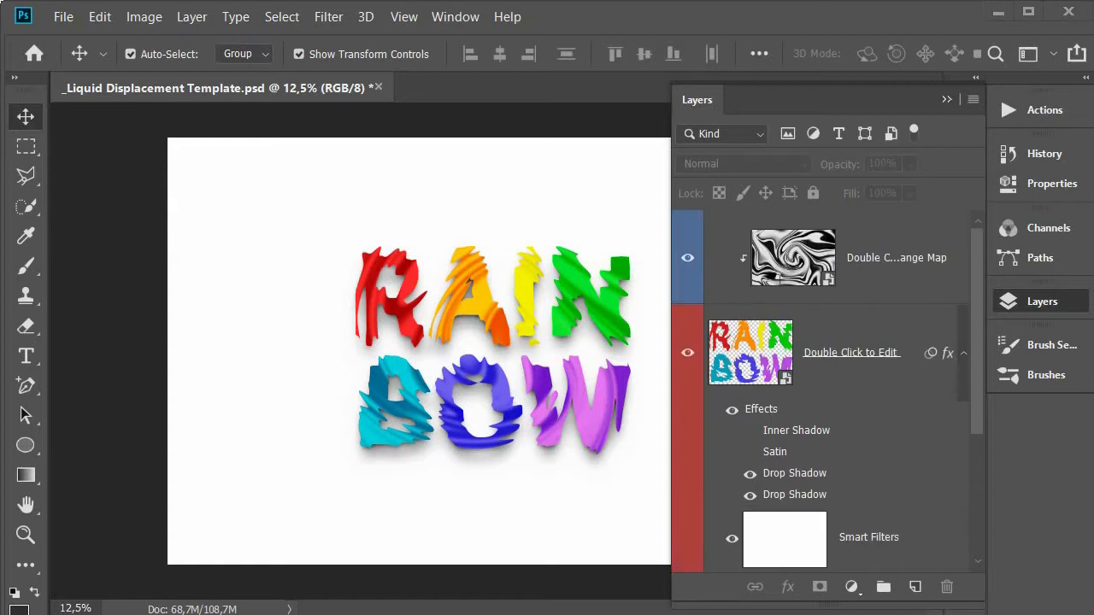
double_click(790, 264)
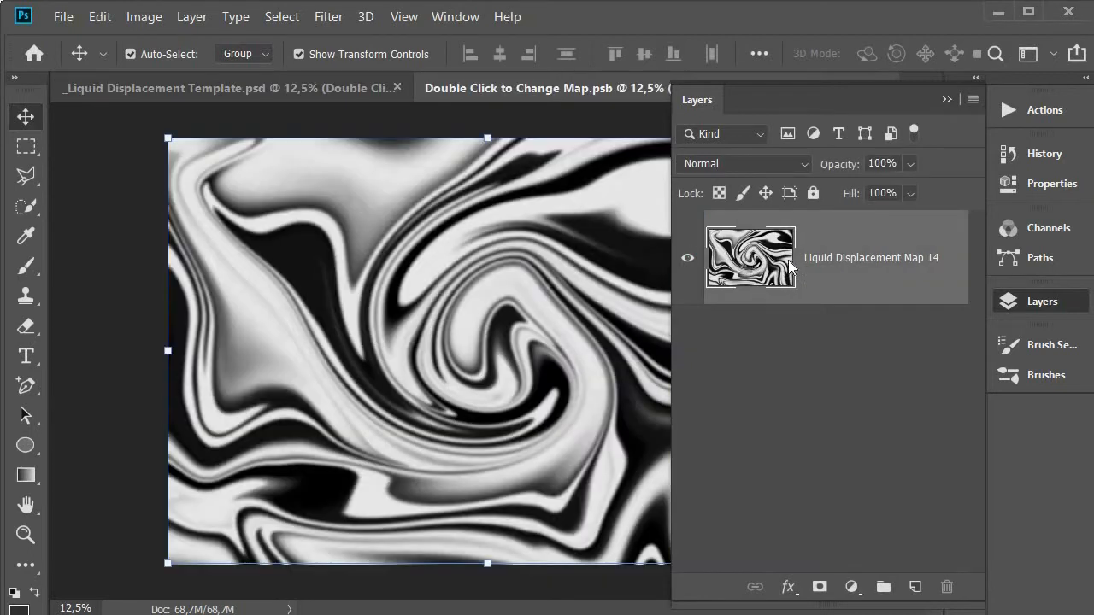
left_click(63, 18)
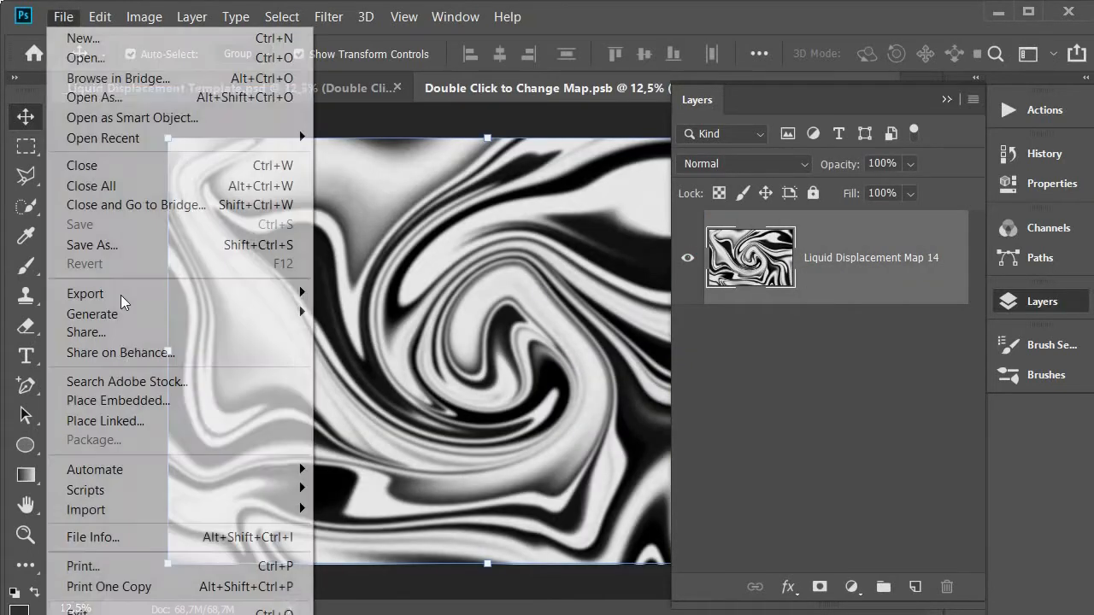
left_click(121, 401)
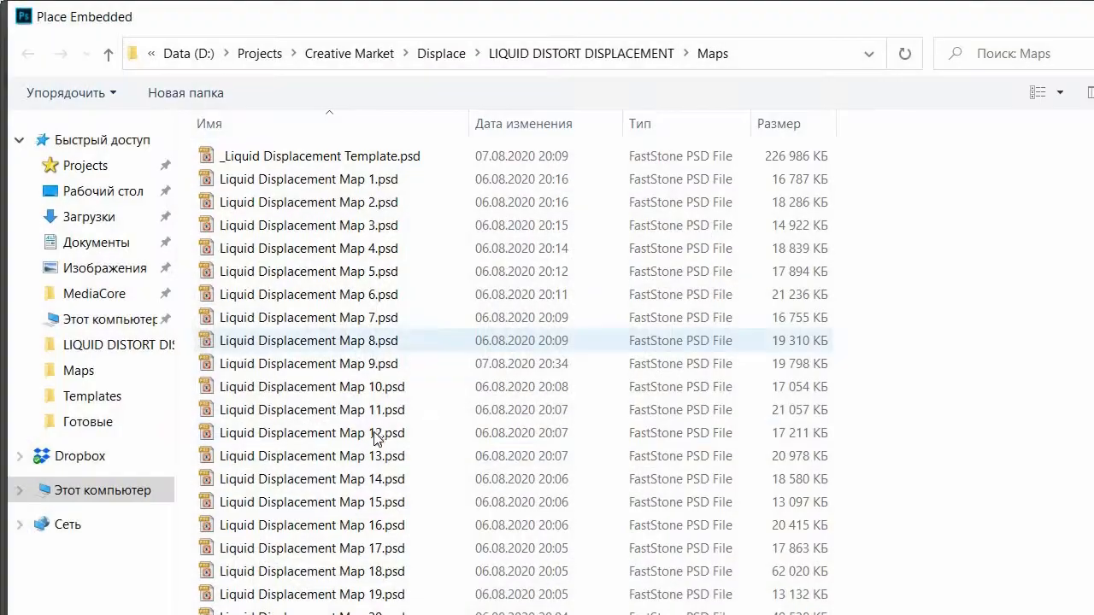
double_click(374, 427)
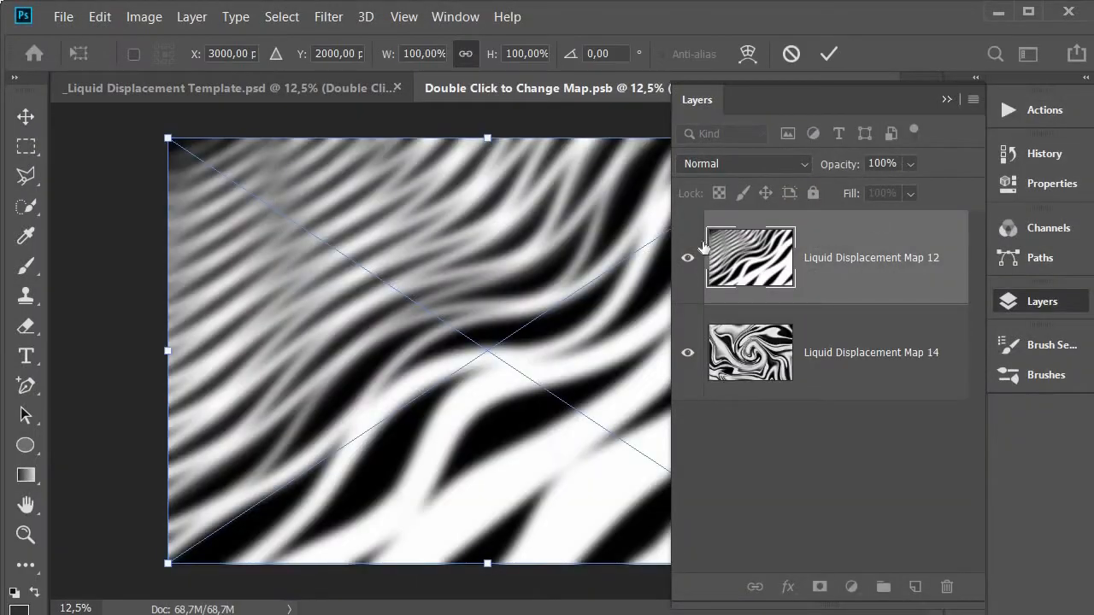
key("Return")
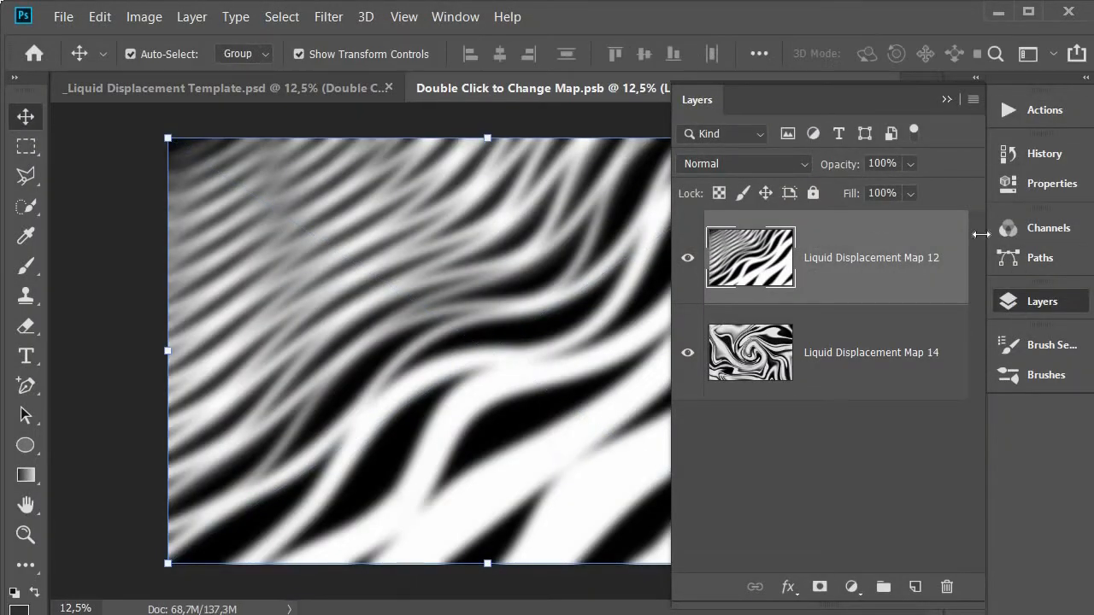
Close the change map document and save its changes into the template.
left_click(889, 94)
key("ctrl+w")
left_click(430, 229)
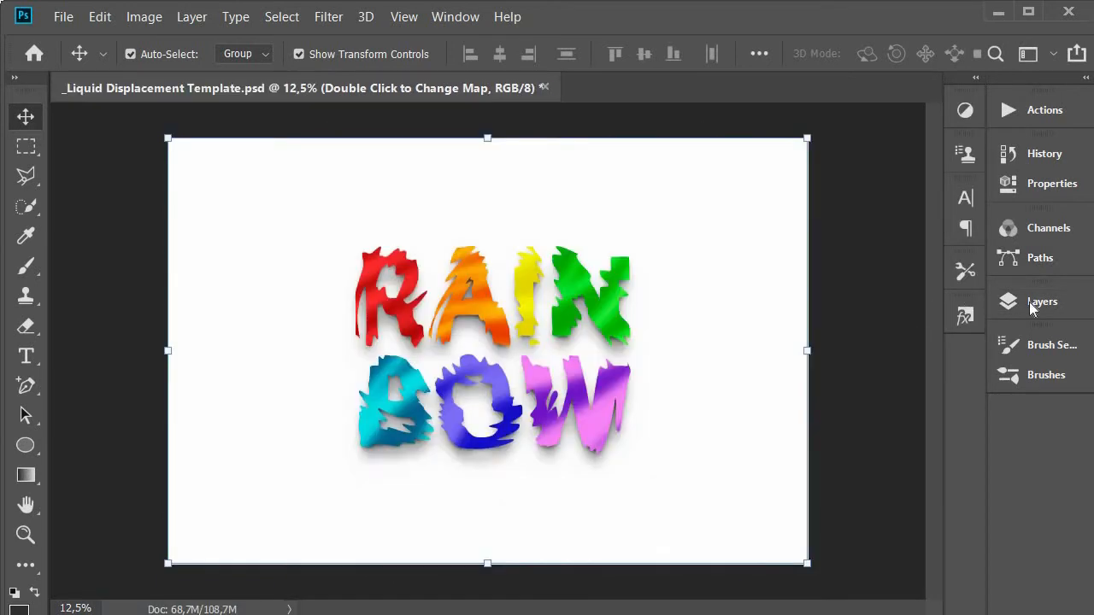
Rerun the Displace smart filter on the RAIN BOW layer using Liquid Displacement Map 3.psd.
left_click(1029, 302)
scroll(859, 342, "down", 2)
key("z")
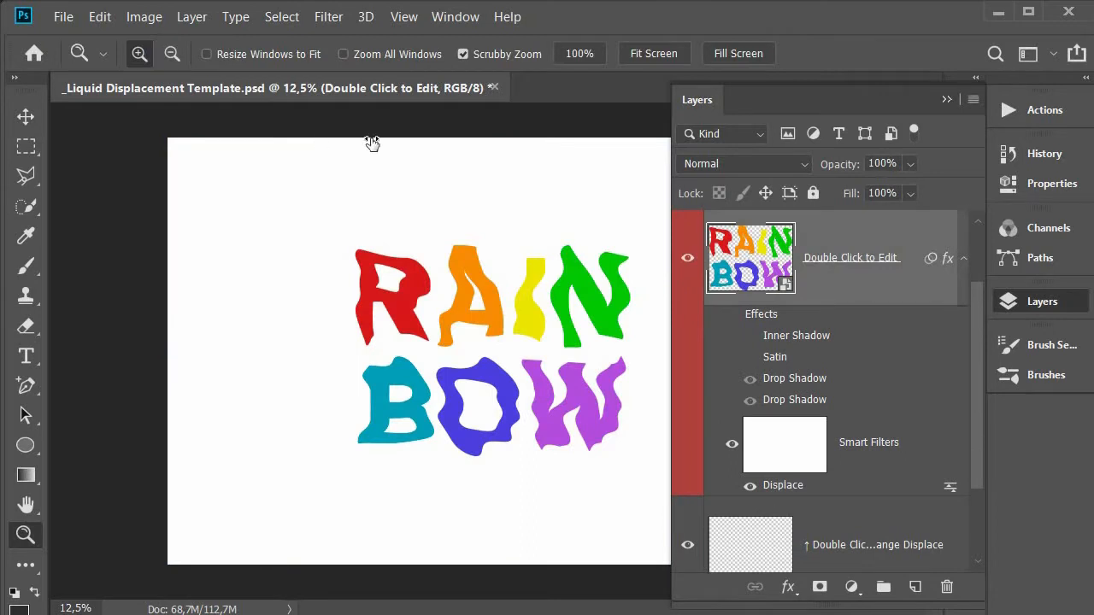
left_click(584, 141)
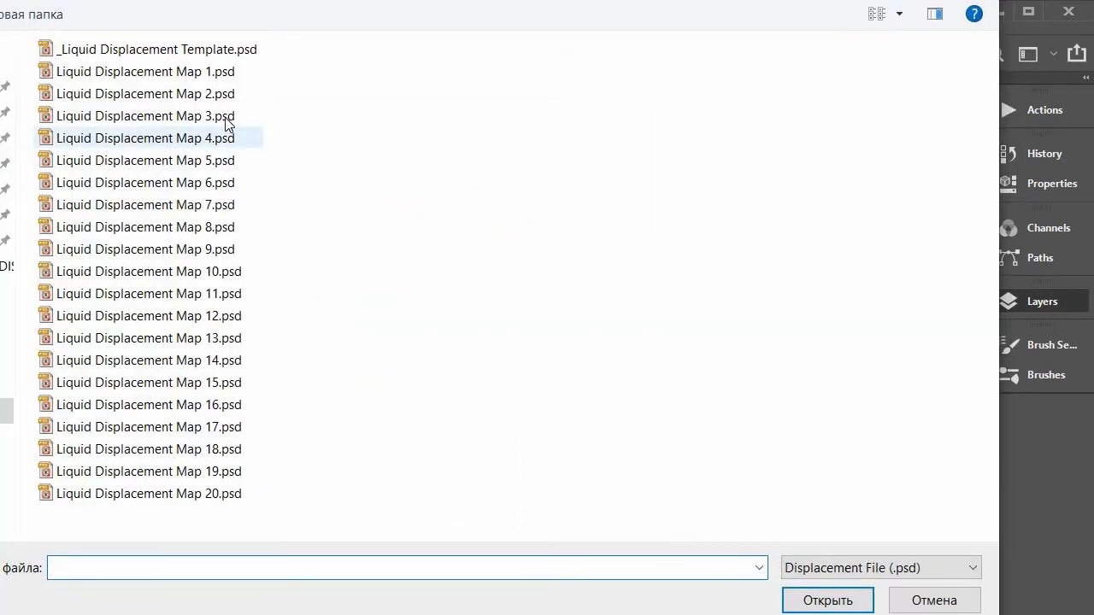
double_click(228, 118)
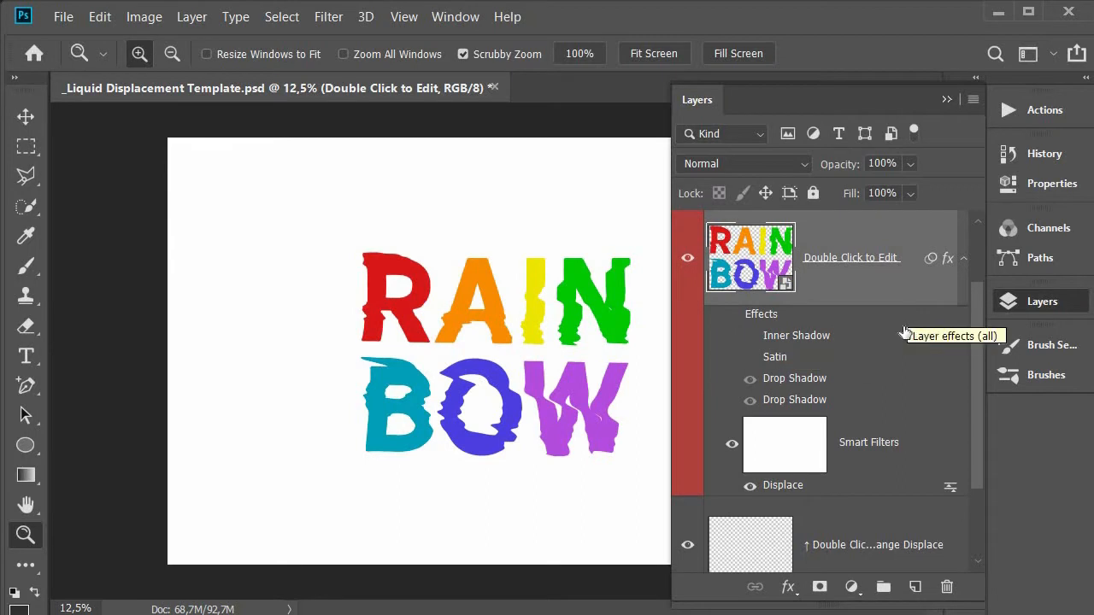
Toggle the RAIN BOW layer's effects and examine the edges of the displaced letters at 100% zoom.
scroll(829, 350, "up", 2)
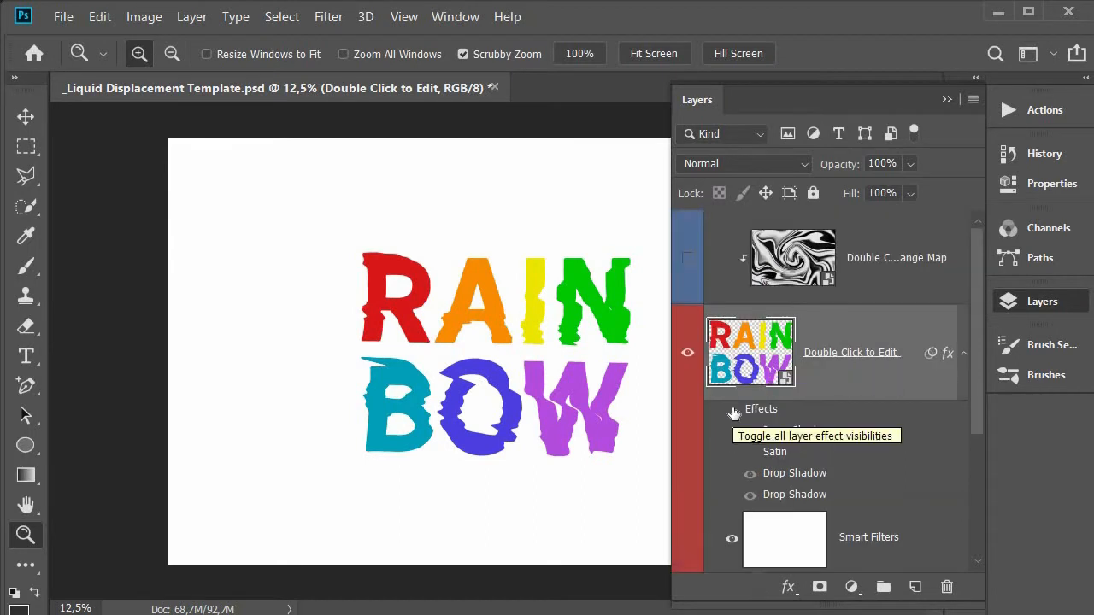
left_click(733, 410)
left_click(732, 410)
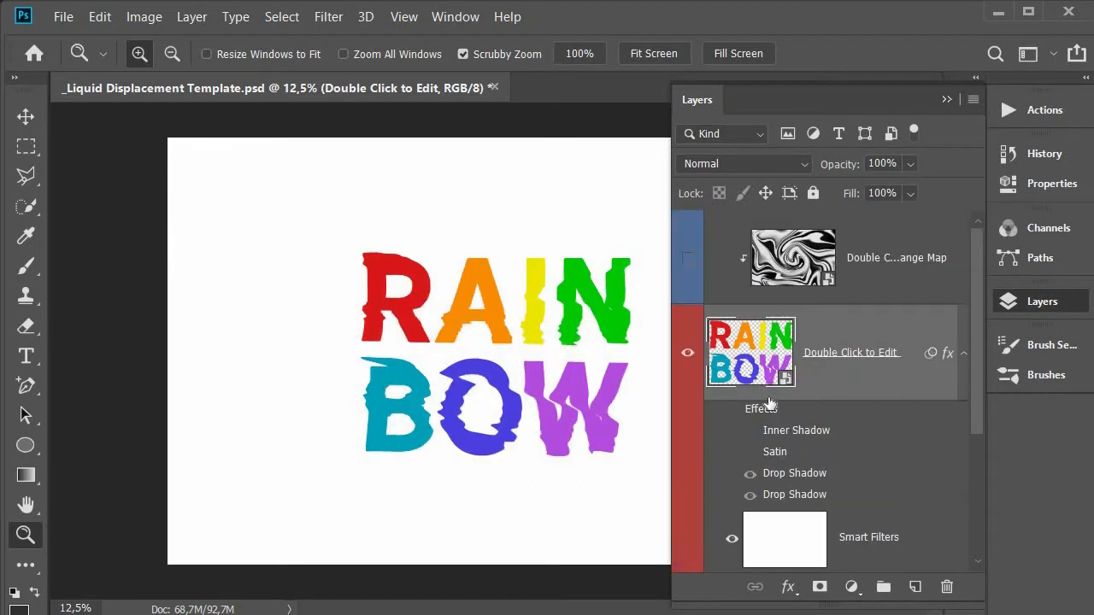
key("F7")
right_click(519, 363)
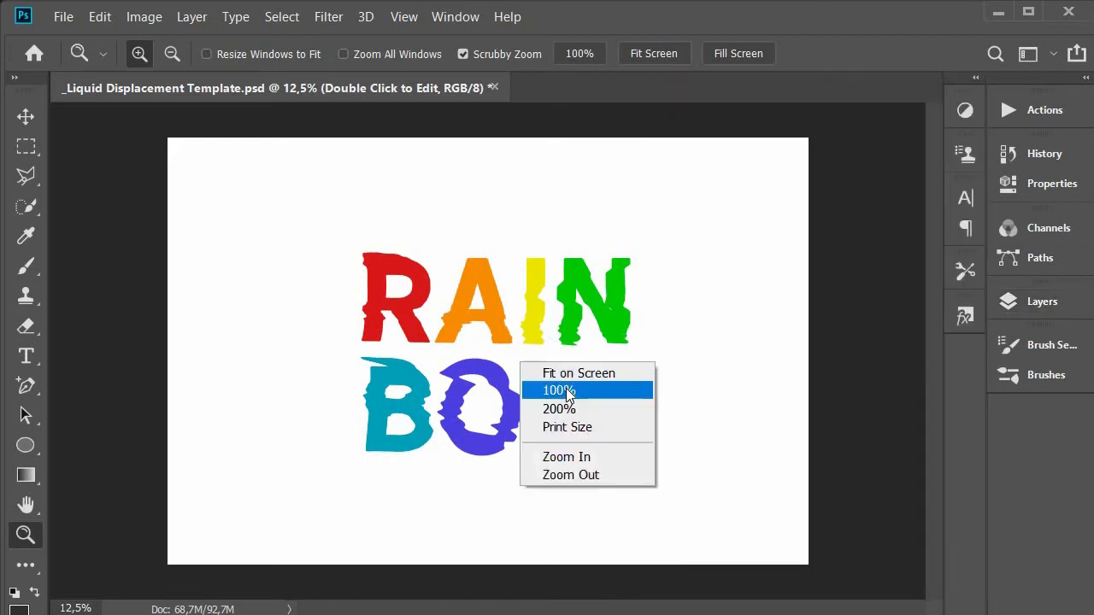
left_click(566, 389)
left_click_drag(684, 373, 617, 376)
key("space")
left_click_drag(743, 352, 598, 342)
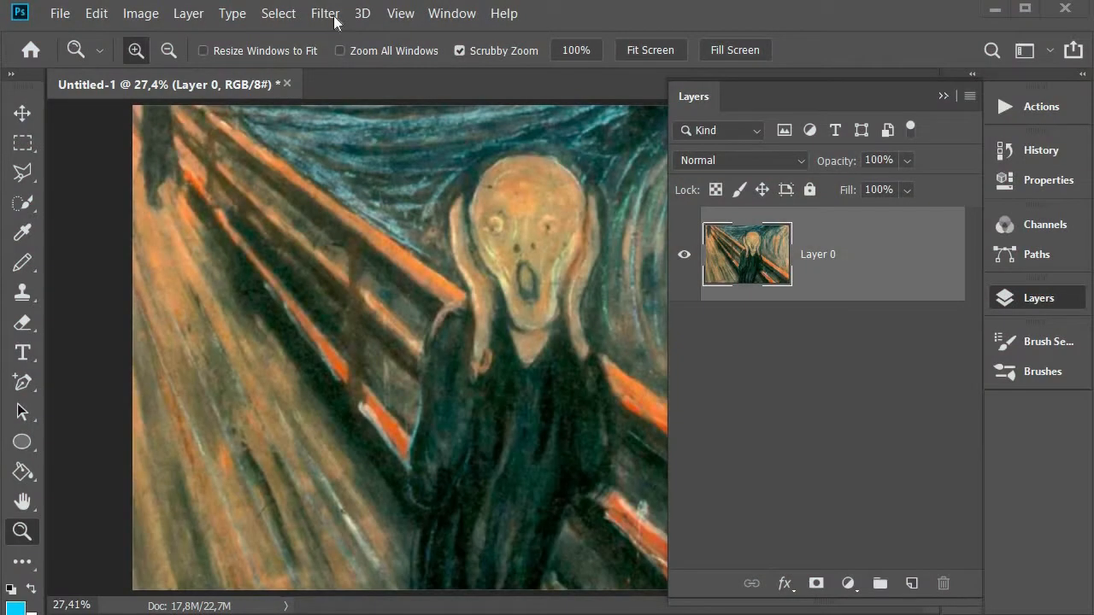
Apply the Displace filter to the painting on Layer 0 at 200 horizontal and vertical scale, using Liquid Displacement Map 16.psd.
left_click(333, 17)
mouse_move(390, 282)
left_click(602, 280)
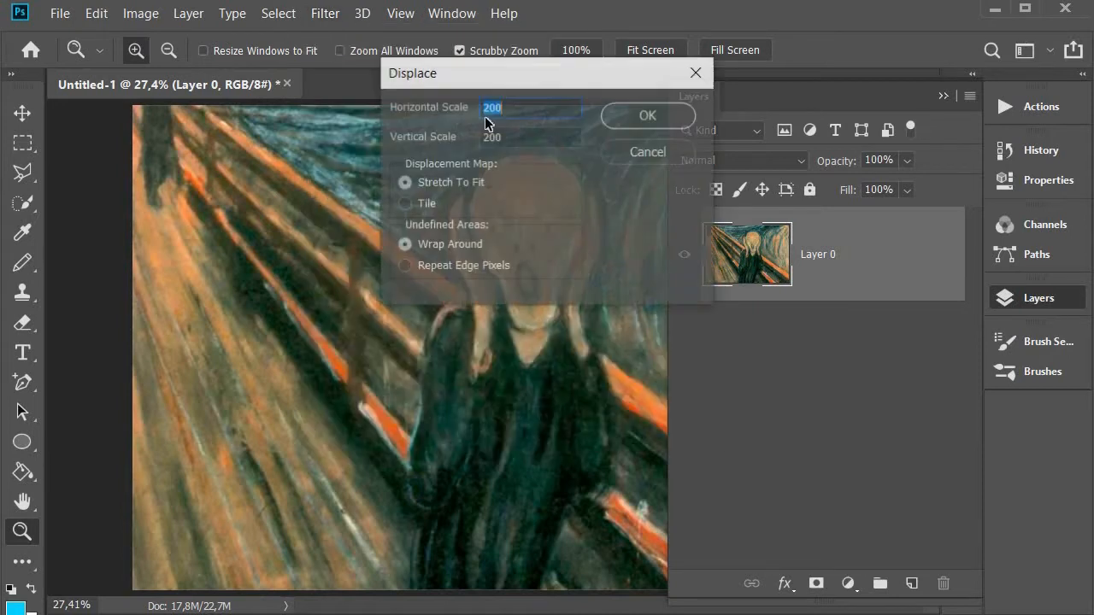
left_click(631, 121)
left_click(362, 480)
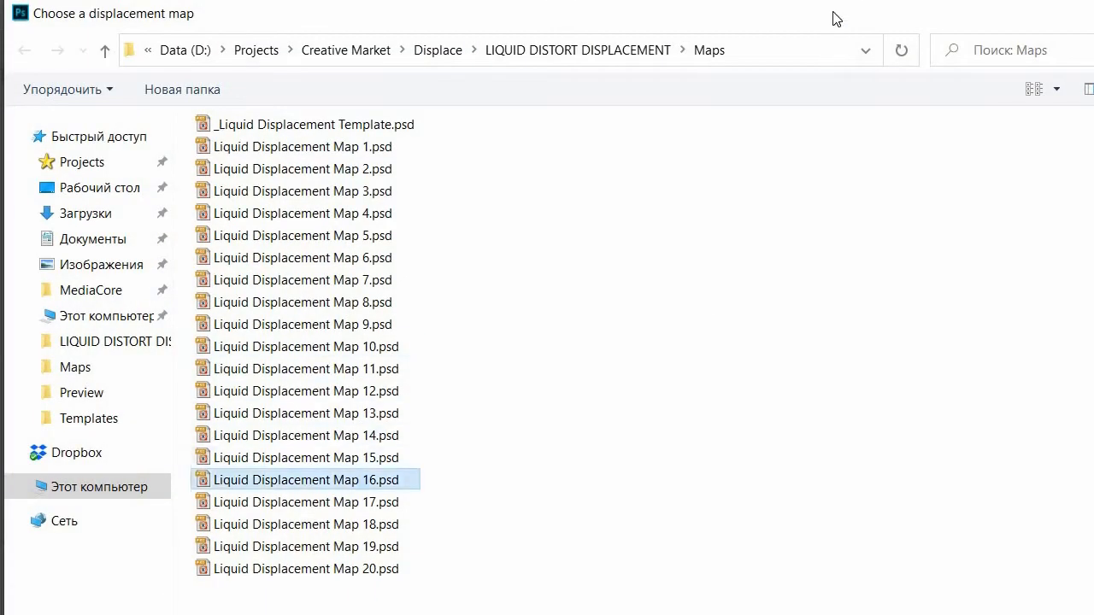
double_click(355, 486)
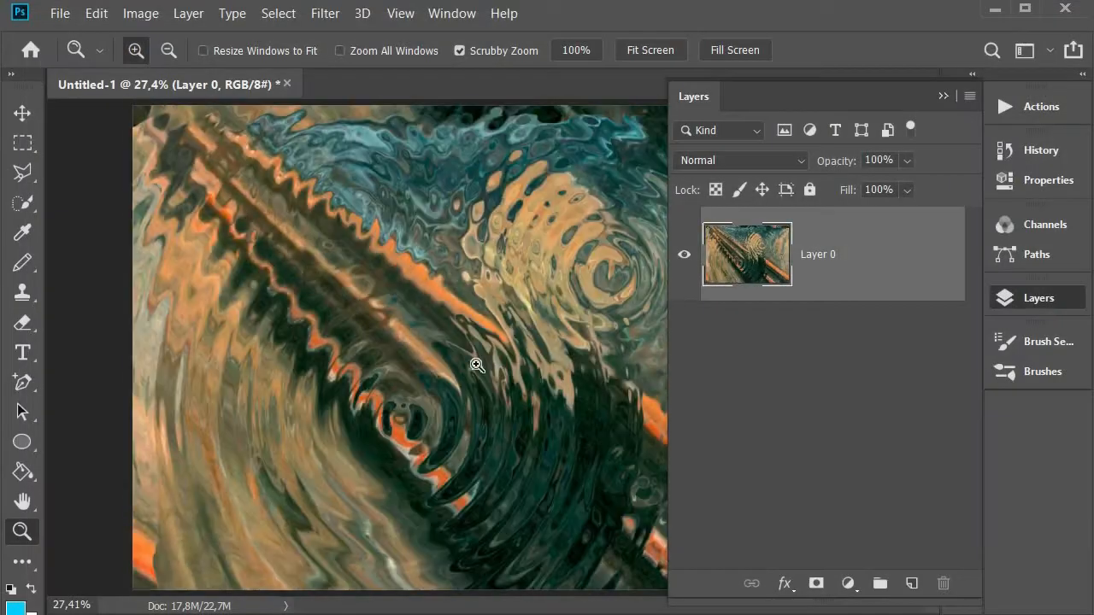
Inspect the rippled details of the displaced painting at 100% zoom.
left_click(1011, 297)
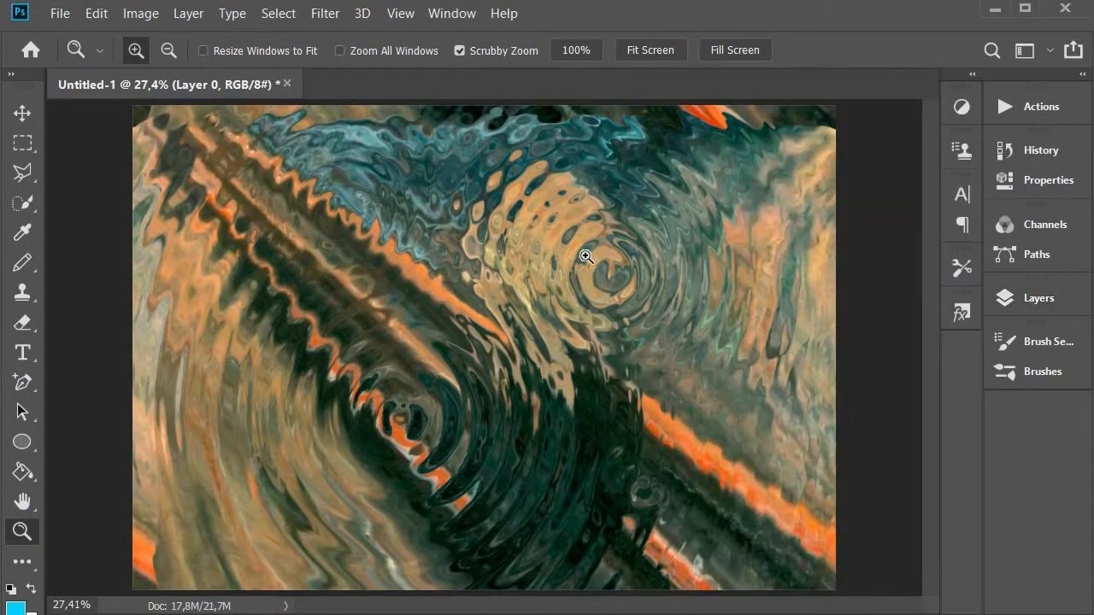
right_click(528, 256)
left_click(574, 284)
scroll(613, 259, "up", 9)
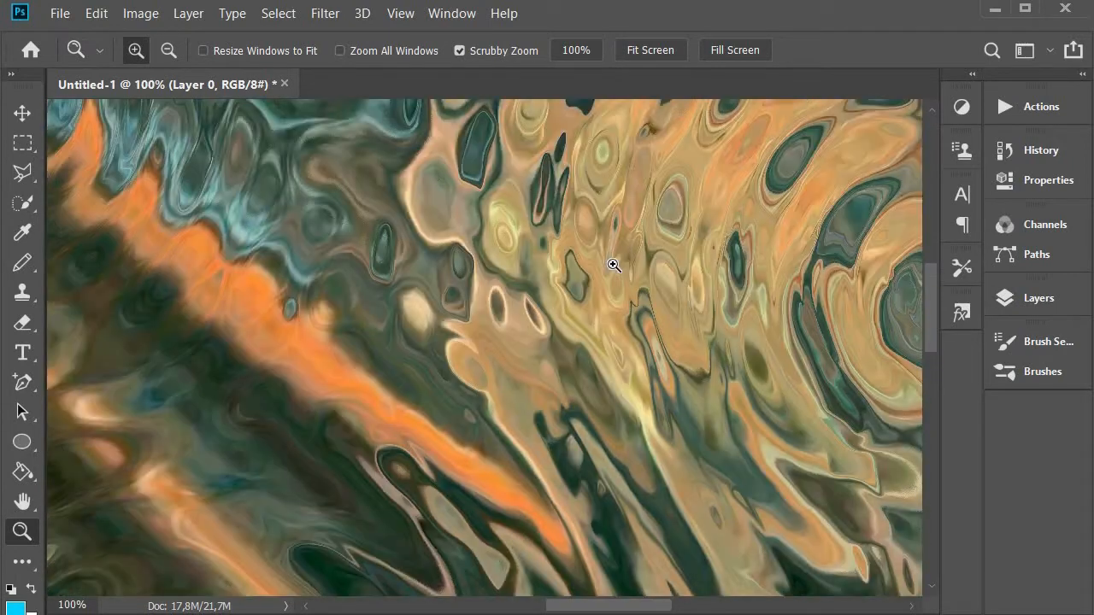
Examine the dark green and orange ripples in the lower part of the displaced painting at 100% zoom.
scroll(613, 268, "down", 7)
scroll(612, 270, "down", 10)
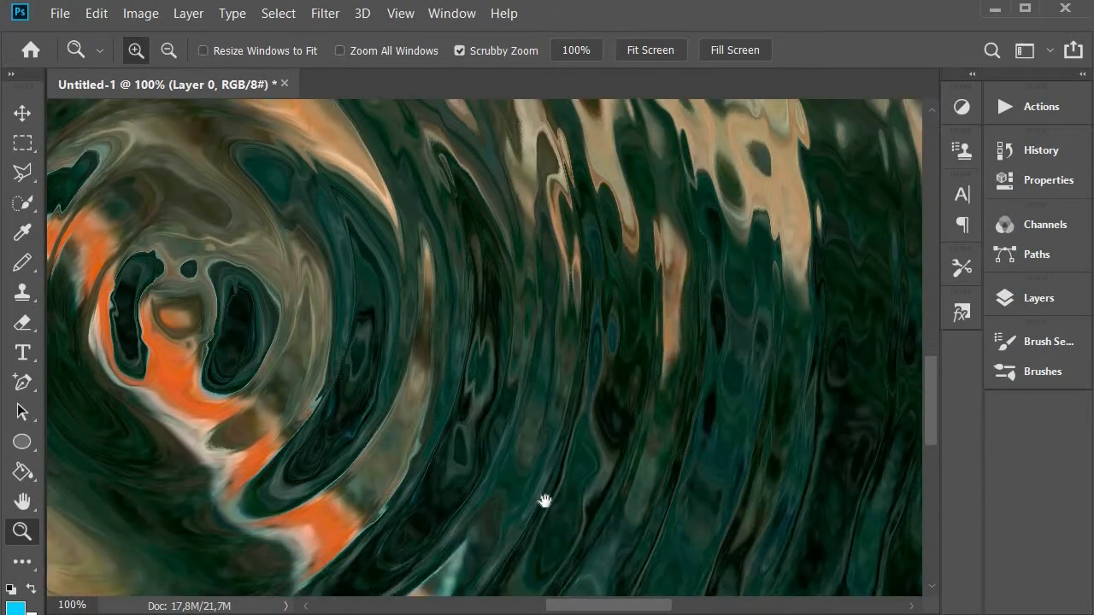
scroll(376, 331, "up", 6)
left_click_drag(568, 215, 693, 368)
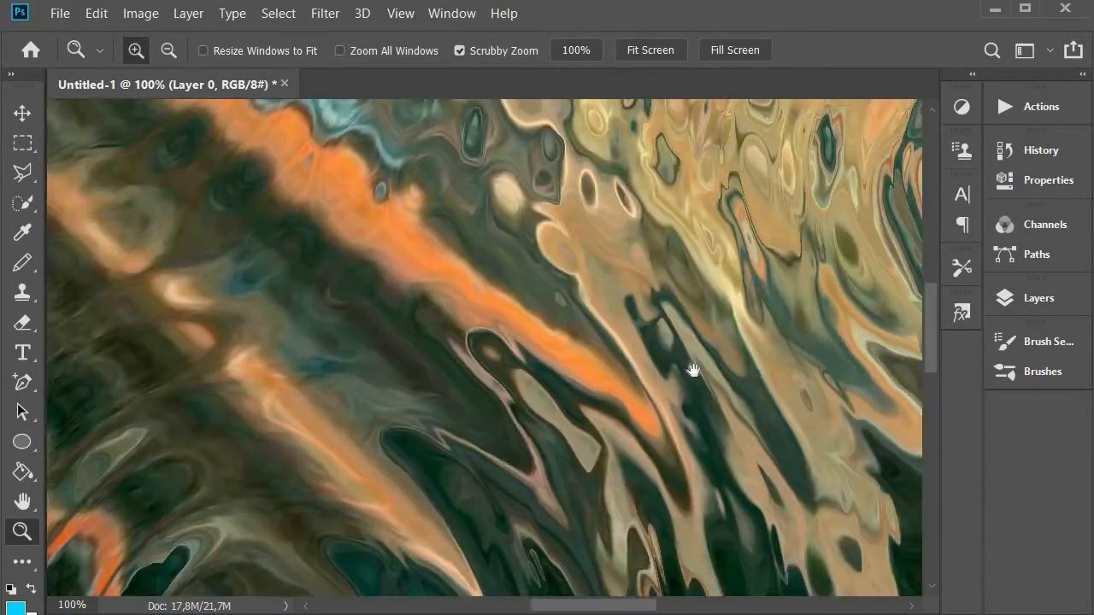
left_click_drag(171, 316, 513, 369)
left_click_drag(414, 521, 461, 312)
scroll(450, 416, "down", 5)
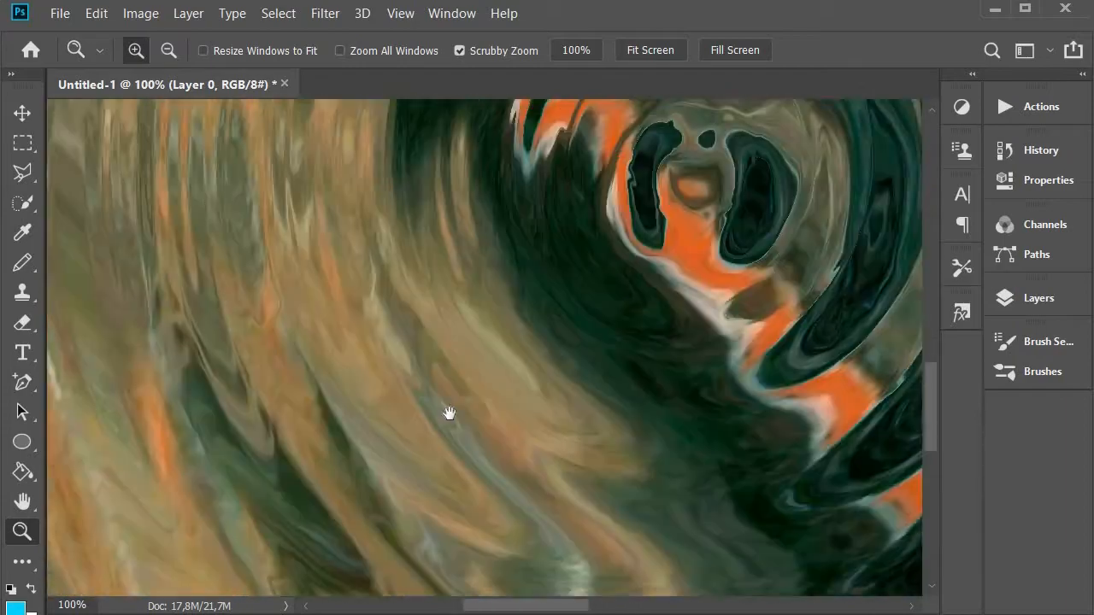
scroll(450, 416, "right", 6)
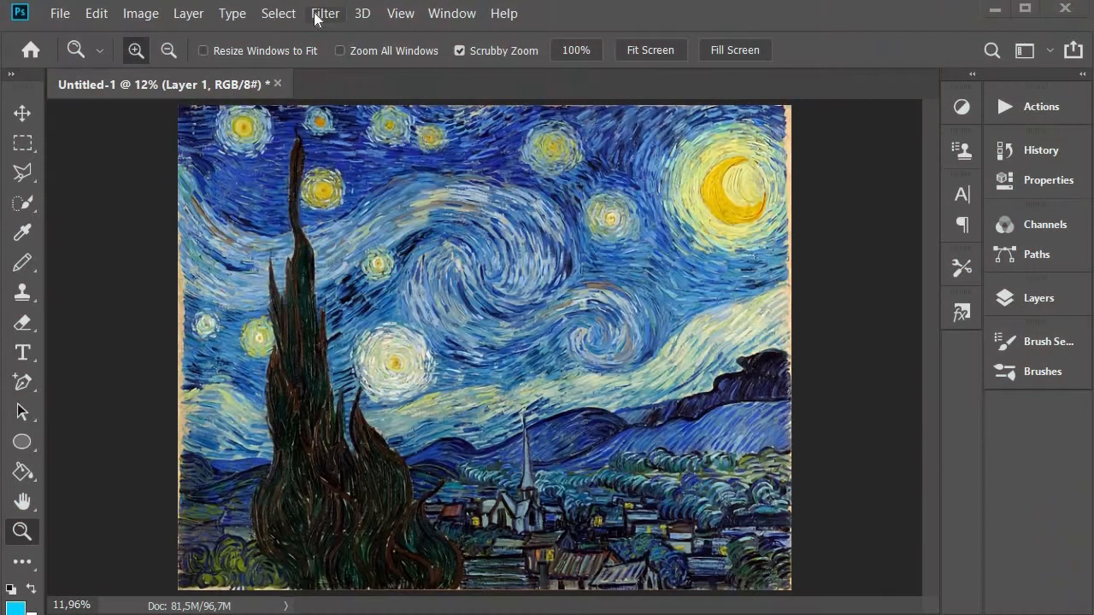
Apply the Displace filter to the starry night painting on Layer 1 at 400 horizontal and vertical scale, with Stretch To Fit and Wrap Around.
left_click(325, 13)
mouse_move(445, 281)
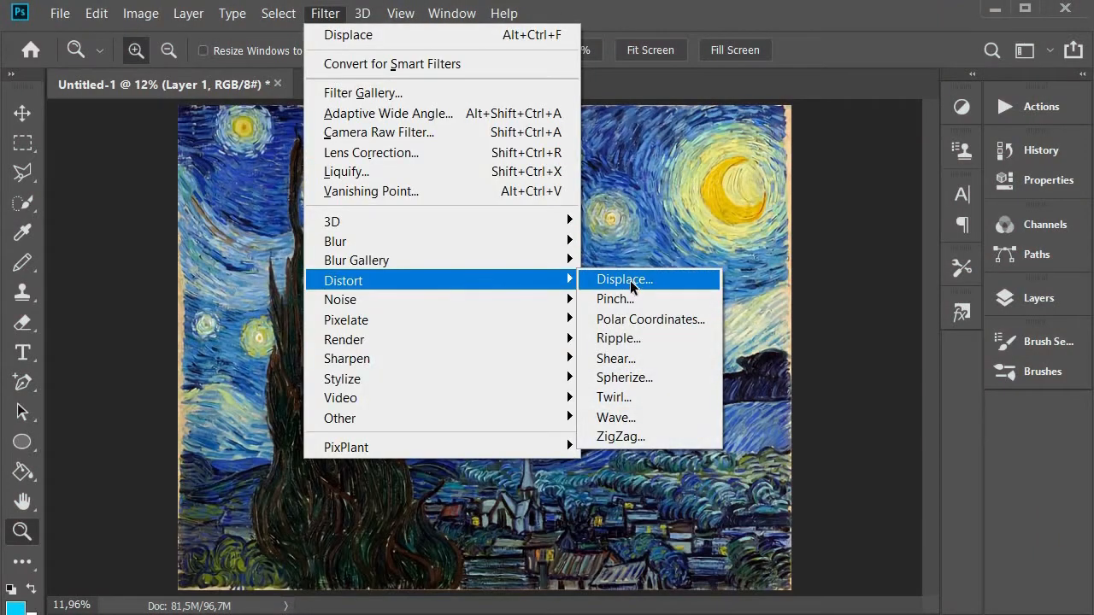
left_click(624, 279)
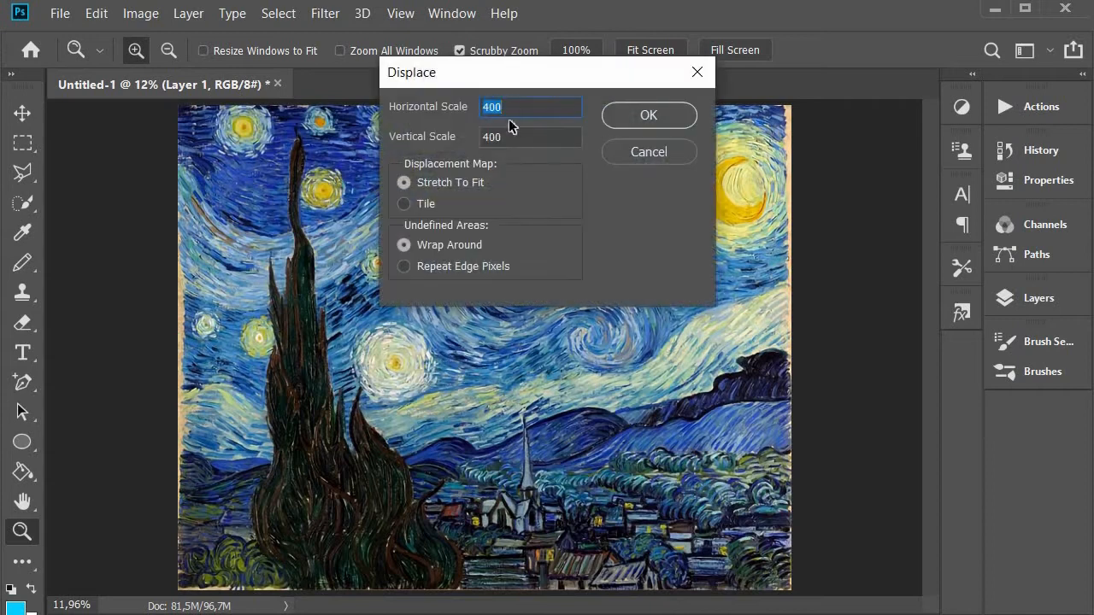
left_click(651, 117)
double_click(352, 568)
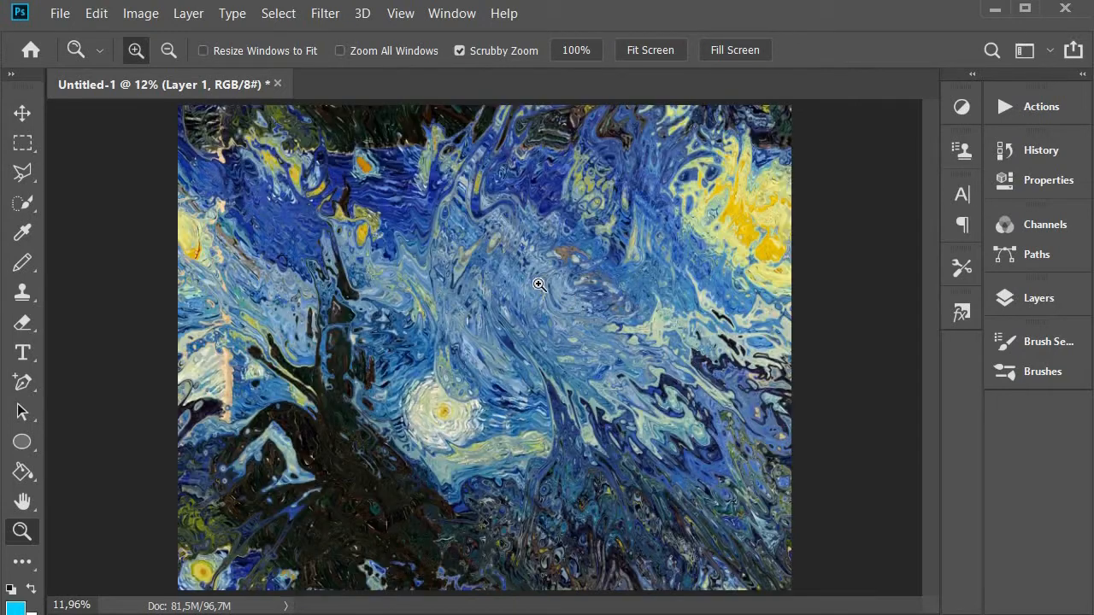
Inspect the distorted moon, sky swirls and village of the displaced starry night painting at about 40% zoom.
left_click_drag(539, 285, 703, 275)
left_click_drag(419, 388, 265, 452)
mouse_move(504, 364)
left_mouse_down()
mouse_move(244, 481)
mouse_move(201, 525)
left_mouse_up()
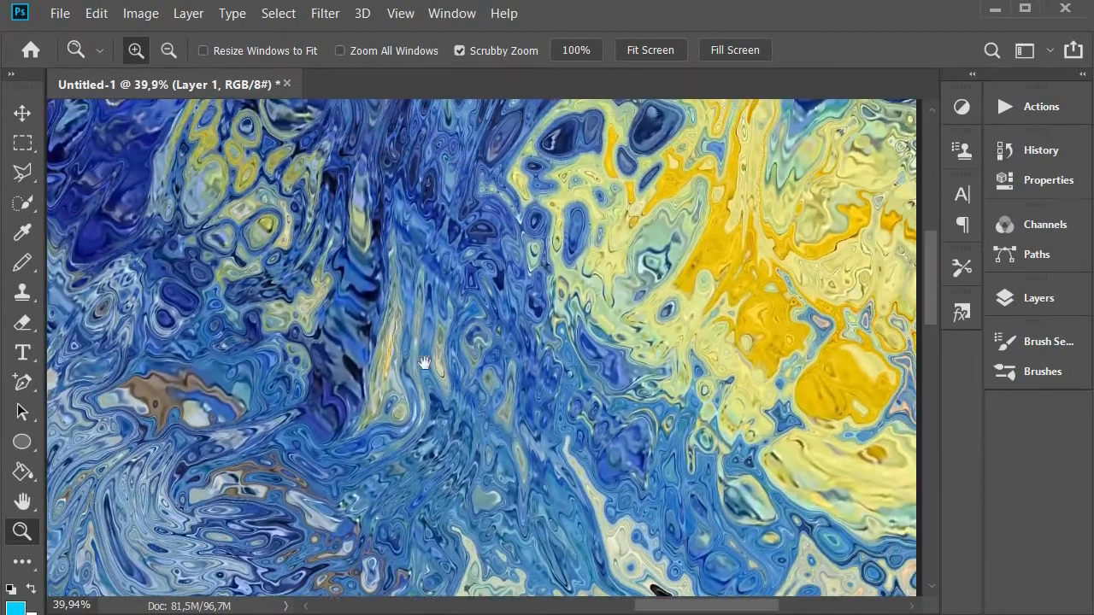
left_click_drag(425, 364, 445, 506)
left_click_drag(536, 367, 875, 427)
left_click_drag(367, 427, 586, 344)
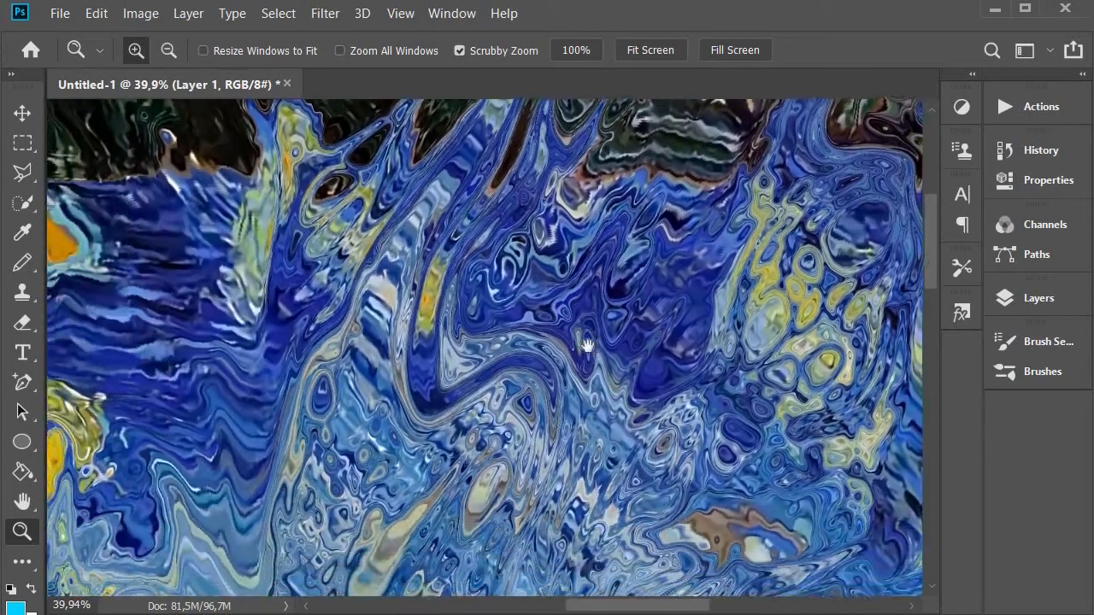
left_click_drag(532, 586, 548, 351)
left_click_drag(587, 450, 567, 239)
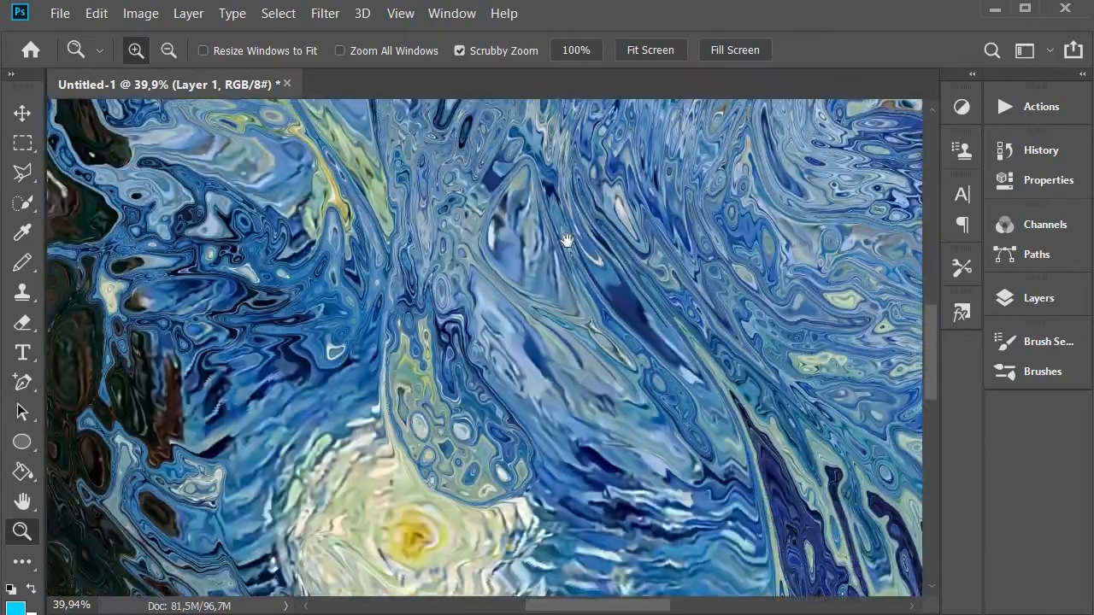
left_click_drag(636, 259, 476, 288)
left_click_drag(553, 347, 371, 305)
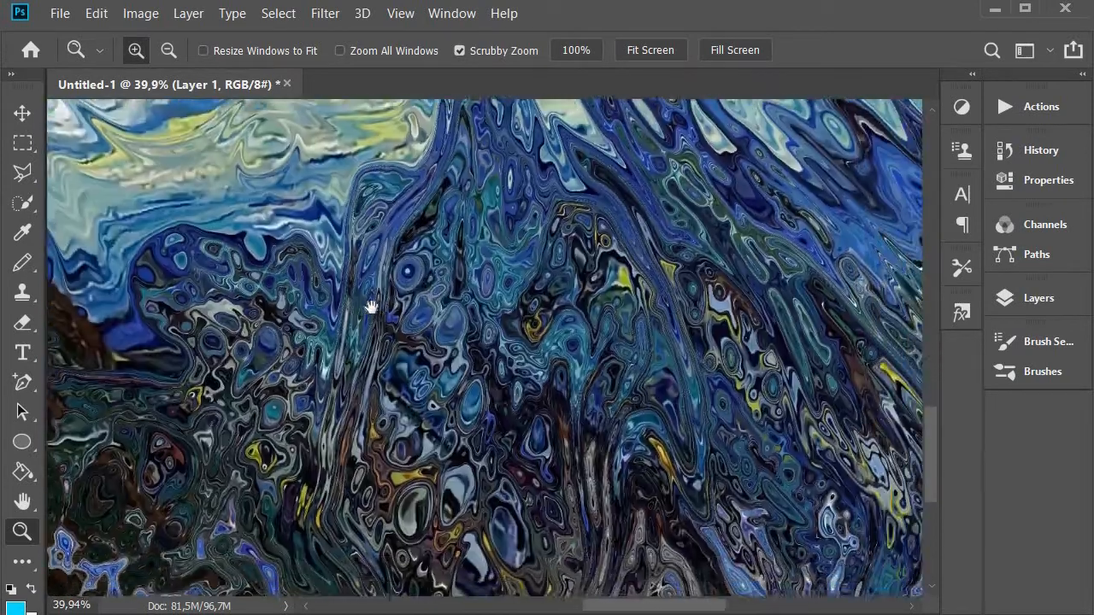
left_click_drag(647, 299, 383, 448)
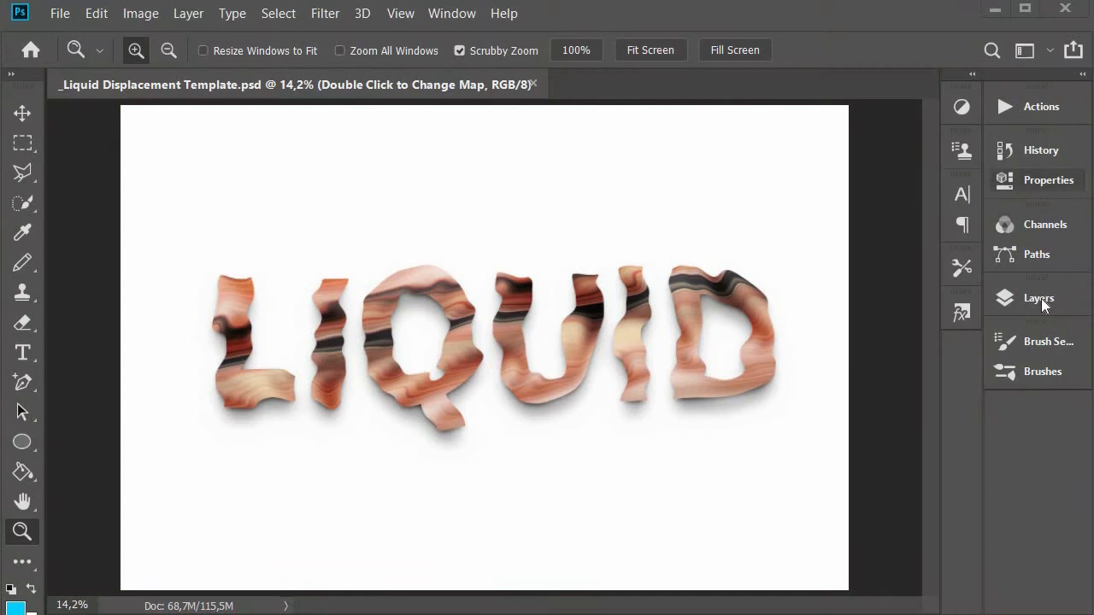
Open the template's Double Click to Edit smart object and add the text DESIRE in Hanley Pro above the LIQUID lettering.
left_click(1040, 298)
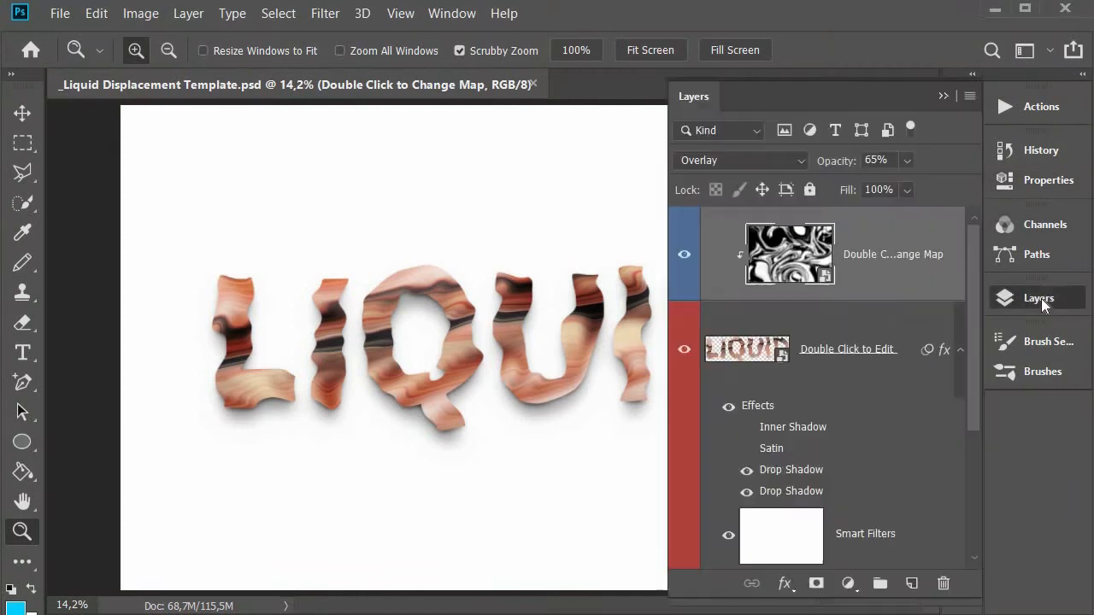
double_click(747, 346)
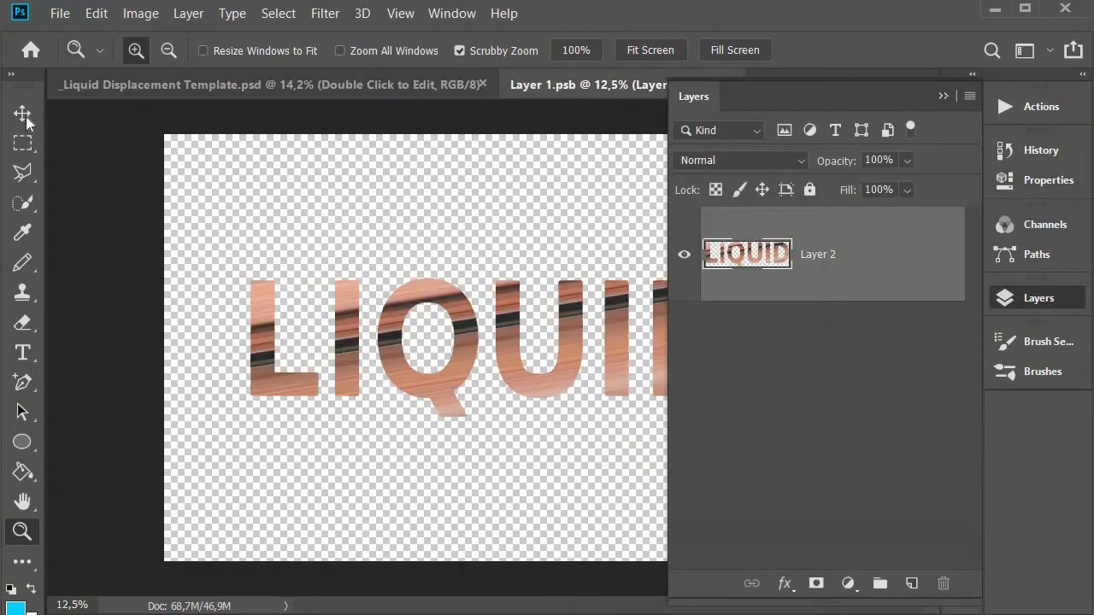
left_click(25, 118)
key("t")
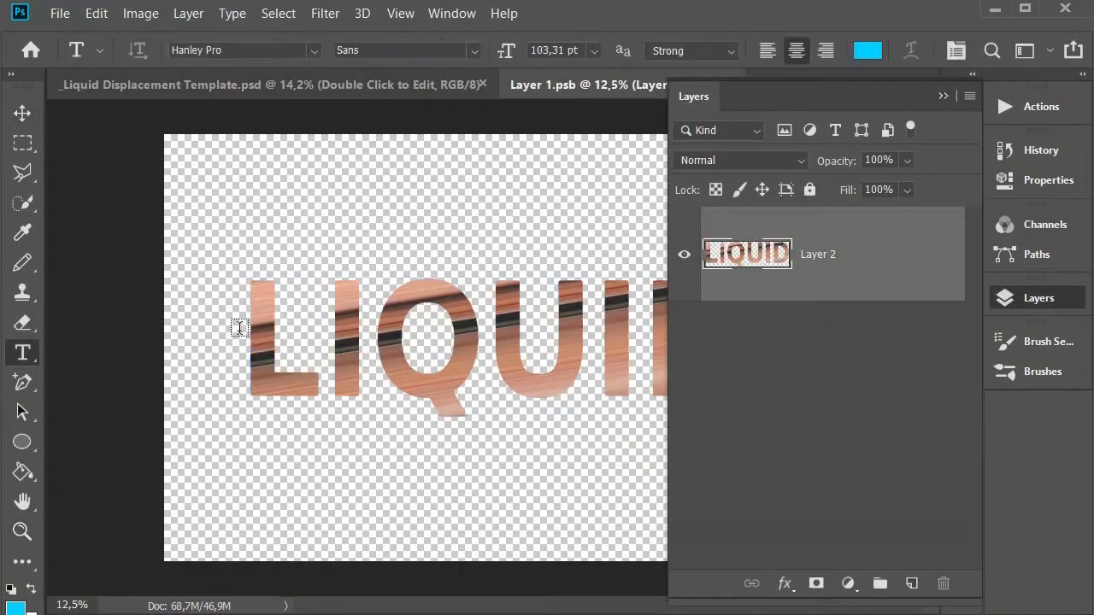
left_click(265, 241)
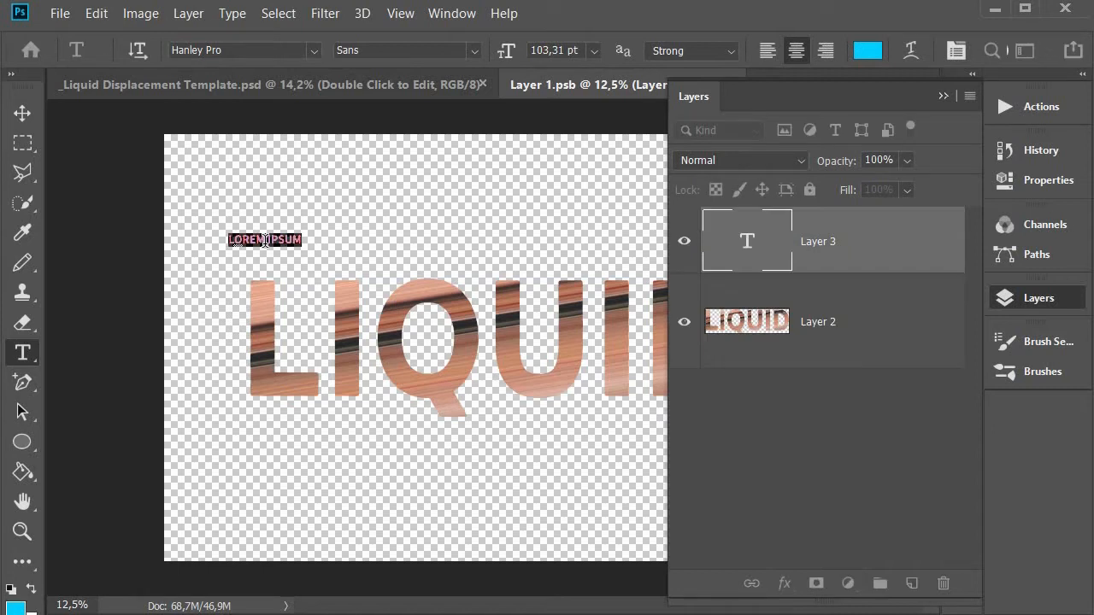
key("BackSpace")
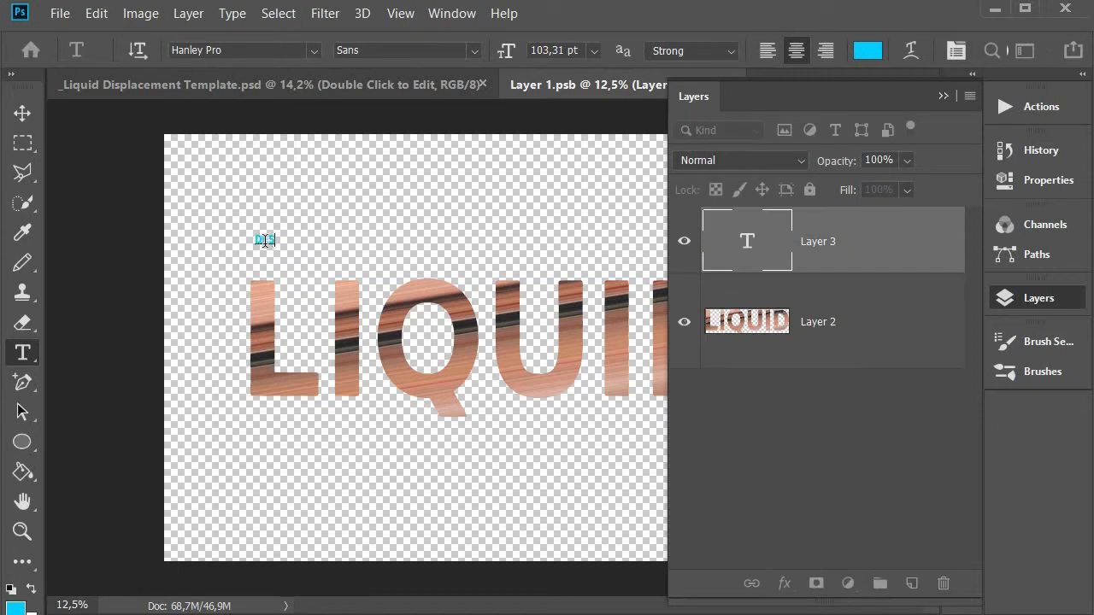
left_click(25, 115)
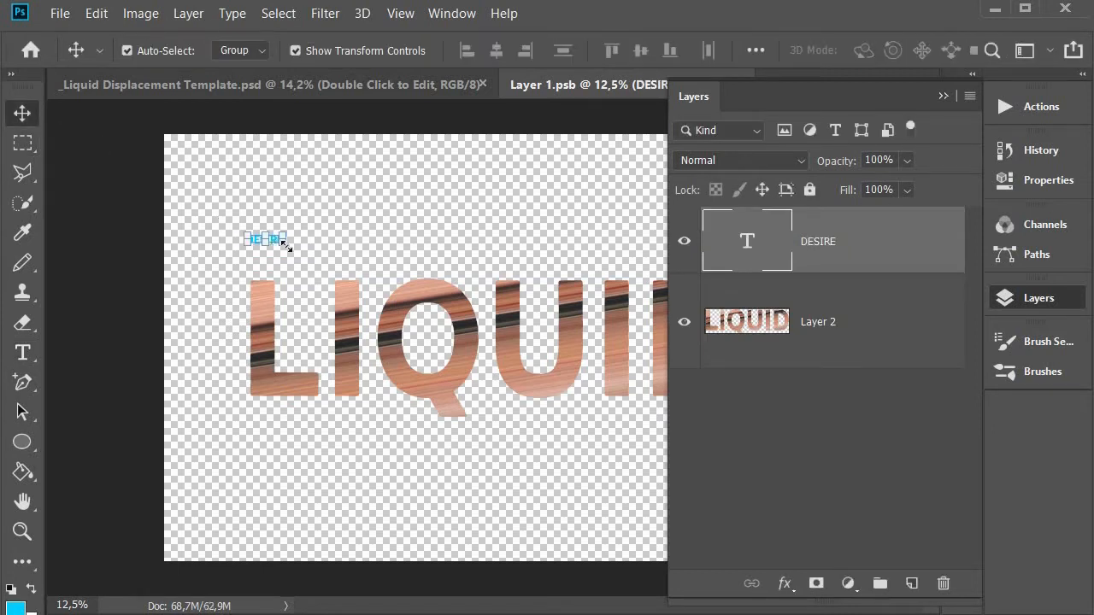
Enlarge the DESIRE text to about the size of the LIQUID lettering and position it over that lettering.
left_click_drag(537, 404, 693, 513)
left_click(644, 306)
left_click_drag(617, 328, 609, 354)
key("Return")
Delete Layer 2 with the LIQUID lettering.
key("F7")
left_click(882, 339)
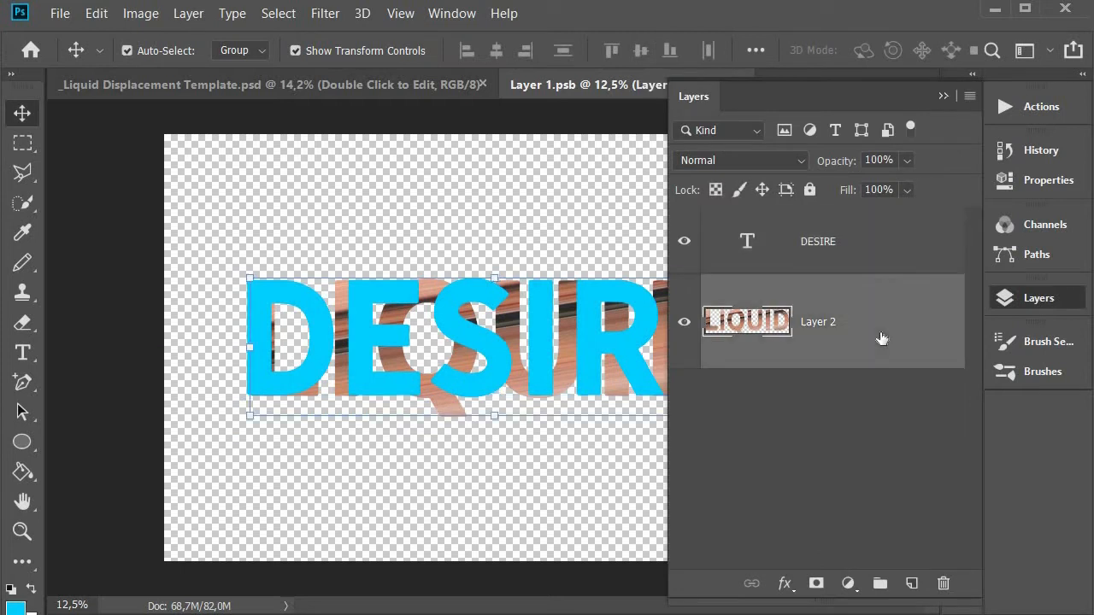
key("Delete")
left_click(693, 331)
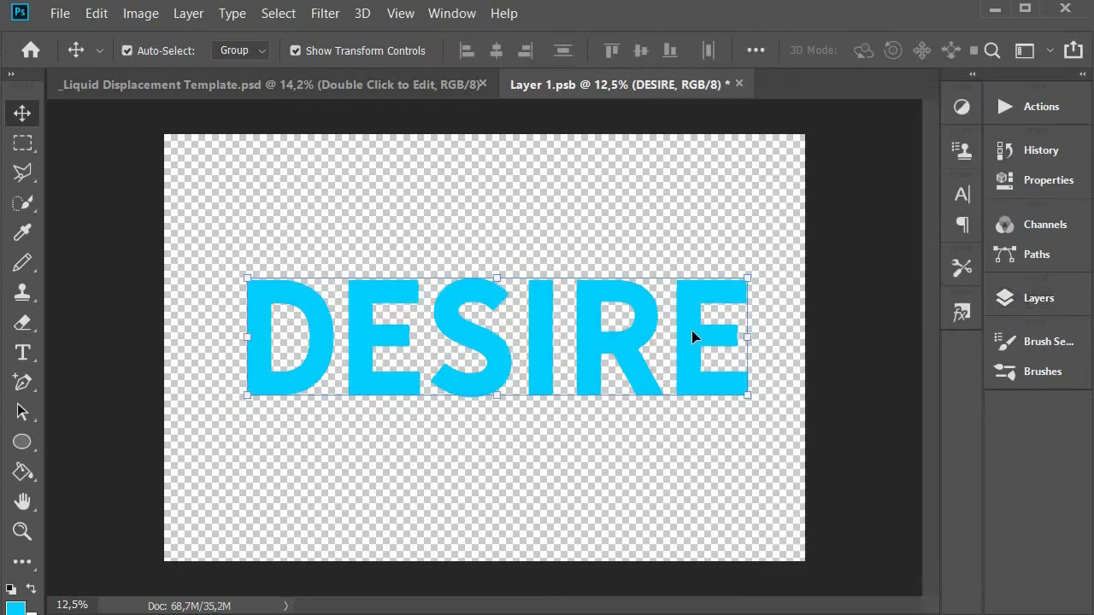
Add a Gradient Overlay to the DESIRE text, running diagonally from red through violet to dark blue.
left_click(1041, 308)
left_click(784, 583)
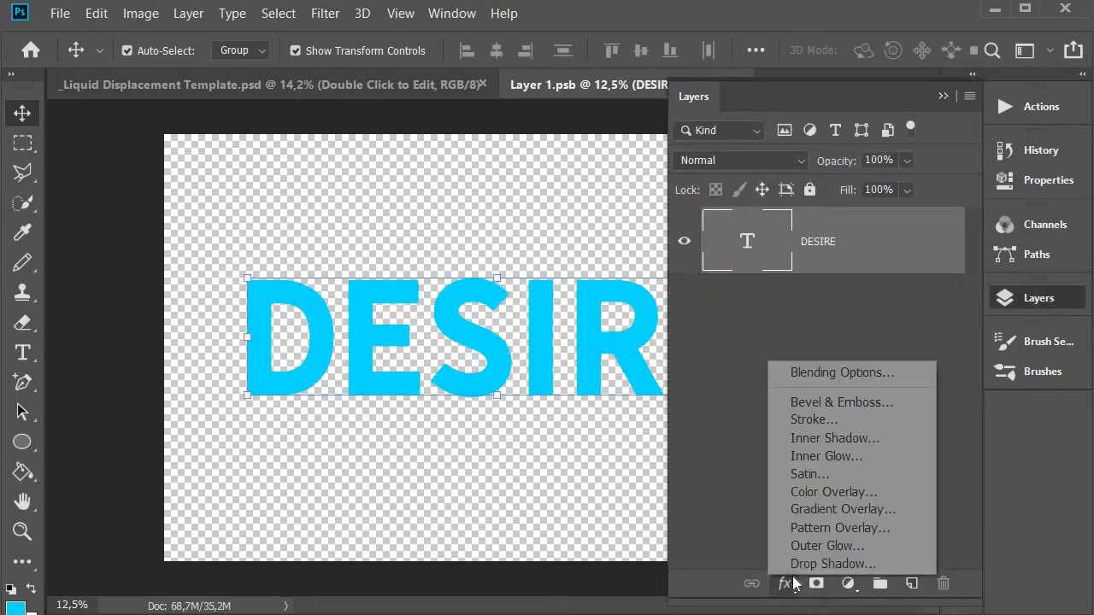
left_click(843, 510)
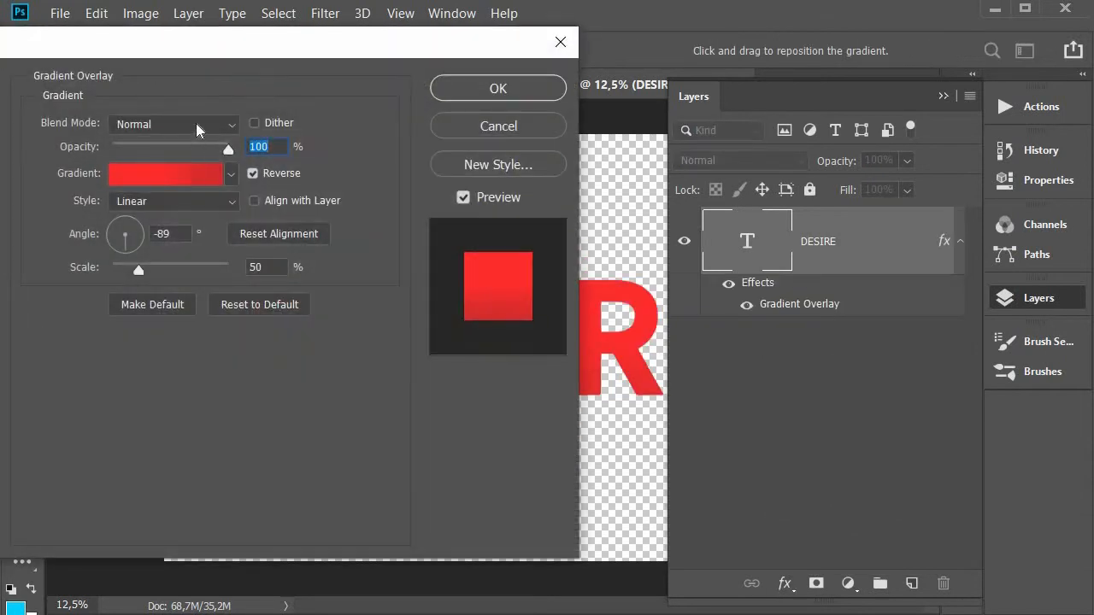
left_click(229, 176)
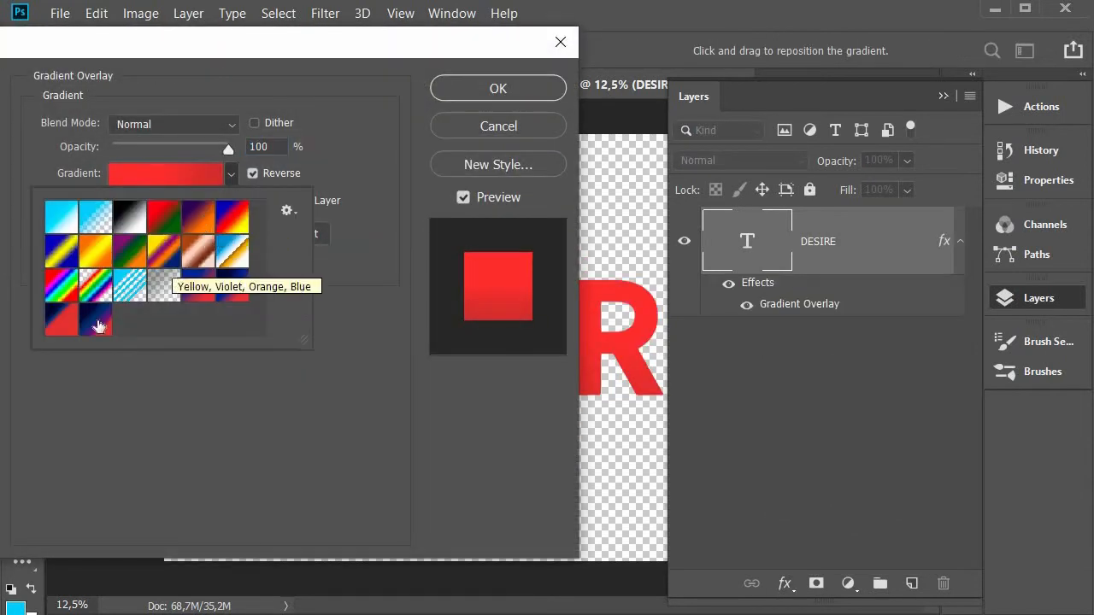
left_click(170, 273)
left_click_drag(368, 41, 445, 91)
left_click_drag(226, 326, 185, 329)
left_click_drag(333, 97, 527, 378)
left_click_drag(353, 600, 373, 578)
left_click(752, 417)
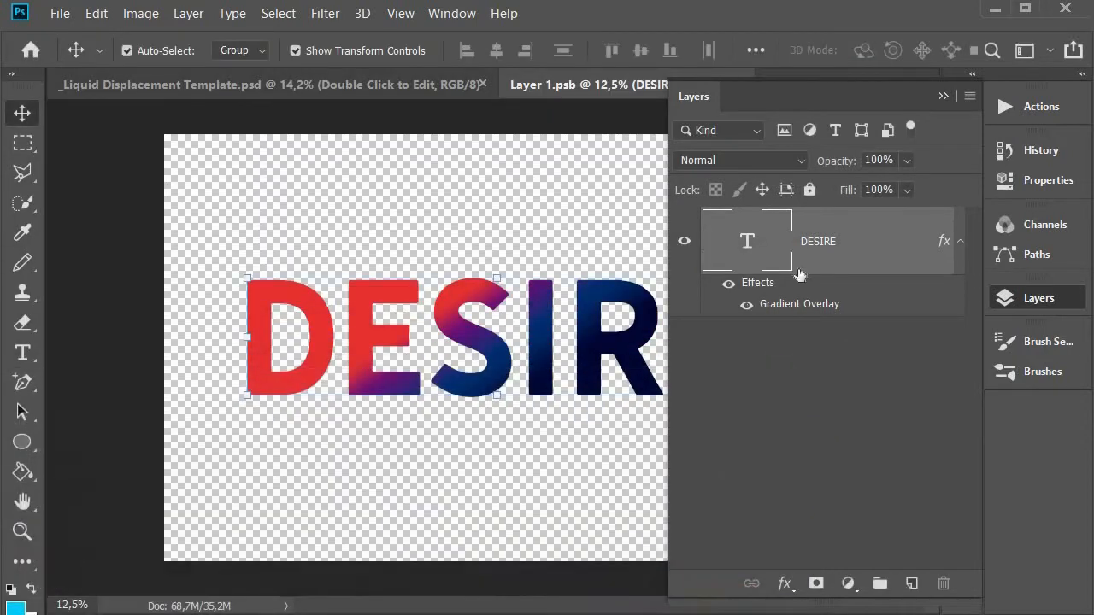
Close Layer 1.psb and save its changes to update the template's text.
left_click(1037, 298)
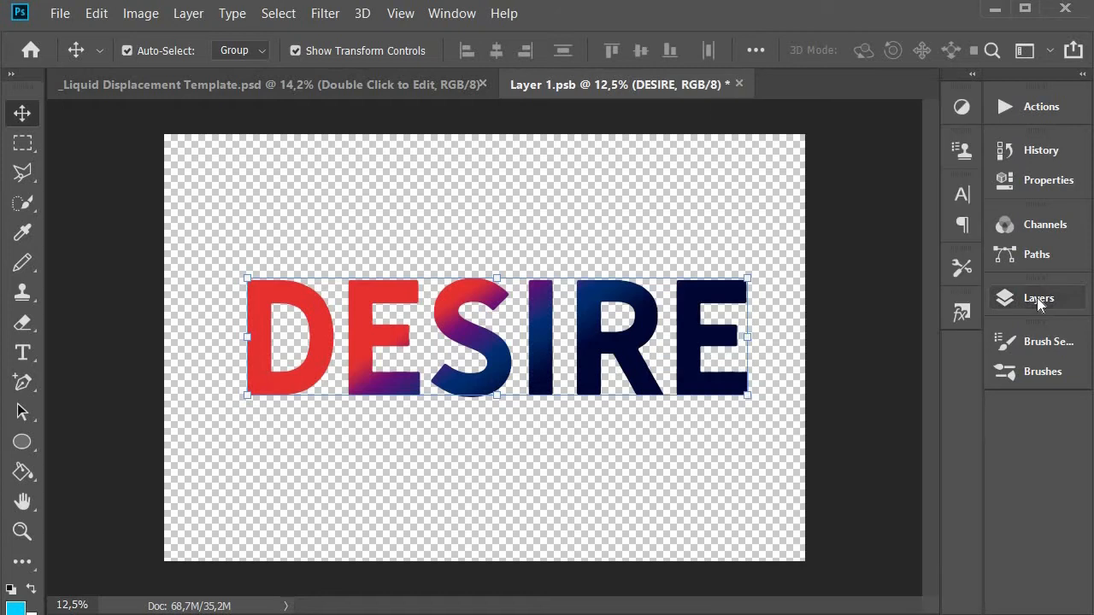
left_click(739, 84)
left_click(514, 206)
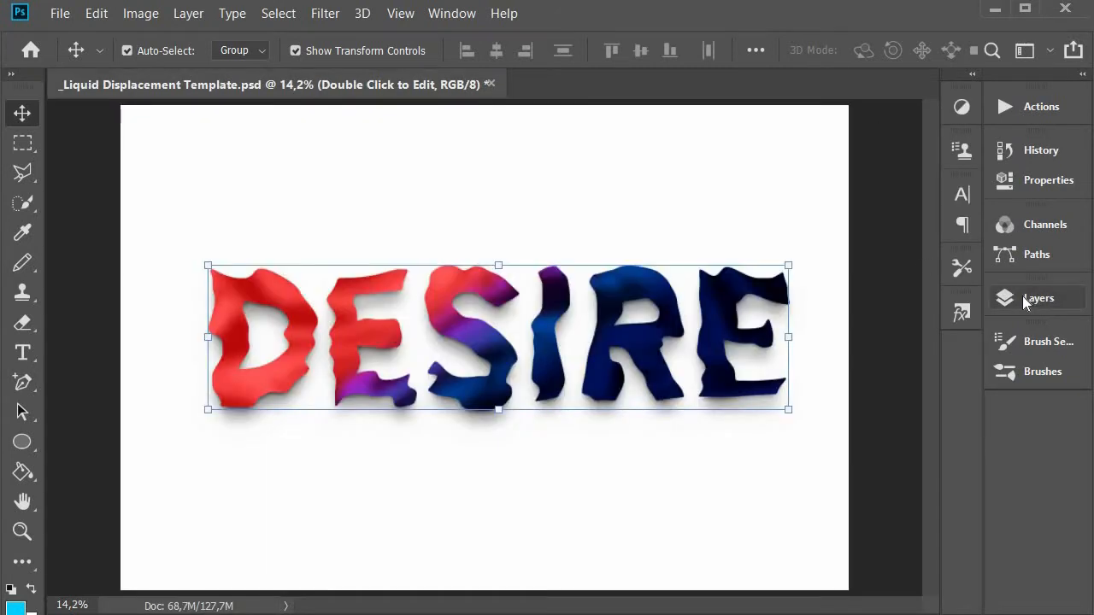
Set the Displace smart filter on the DESIRE smart object to 300 horizontal and vertical scale, using Liquid Displacement Map 2.psd.
left_click(1021, 297)
scroll(810, 436, "down", 3)
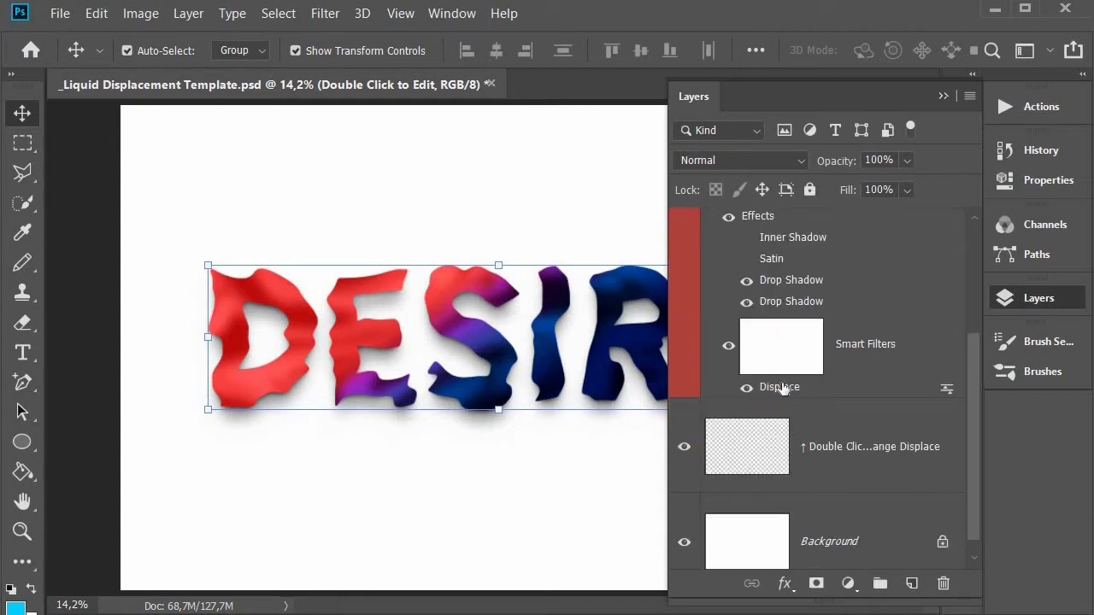
double_click(779, 387)
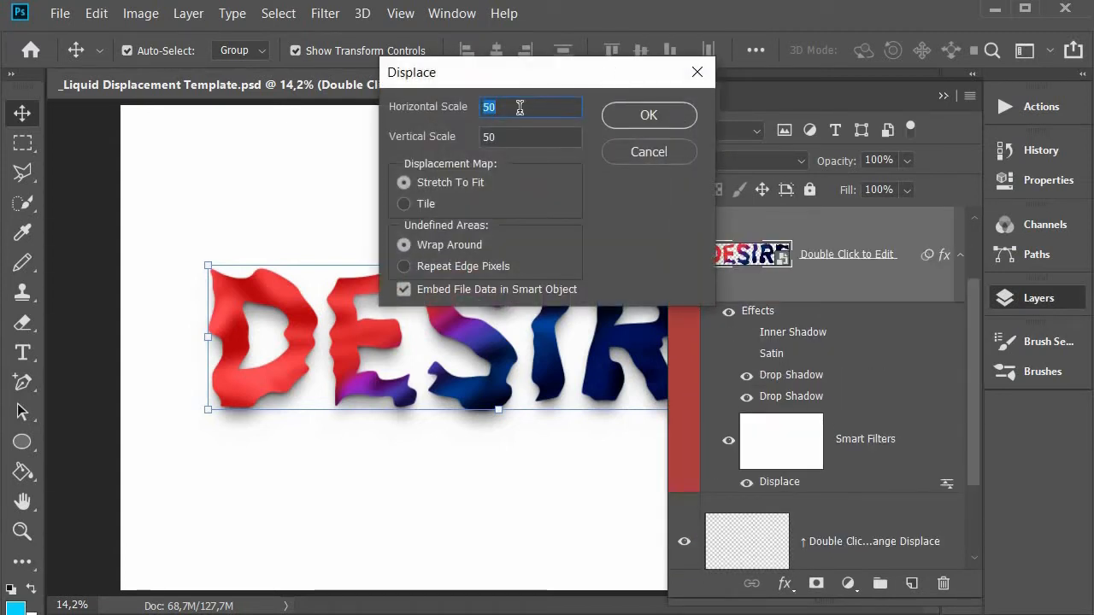
type("30")
type("300")
left_click(645, 116)
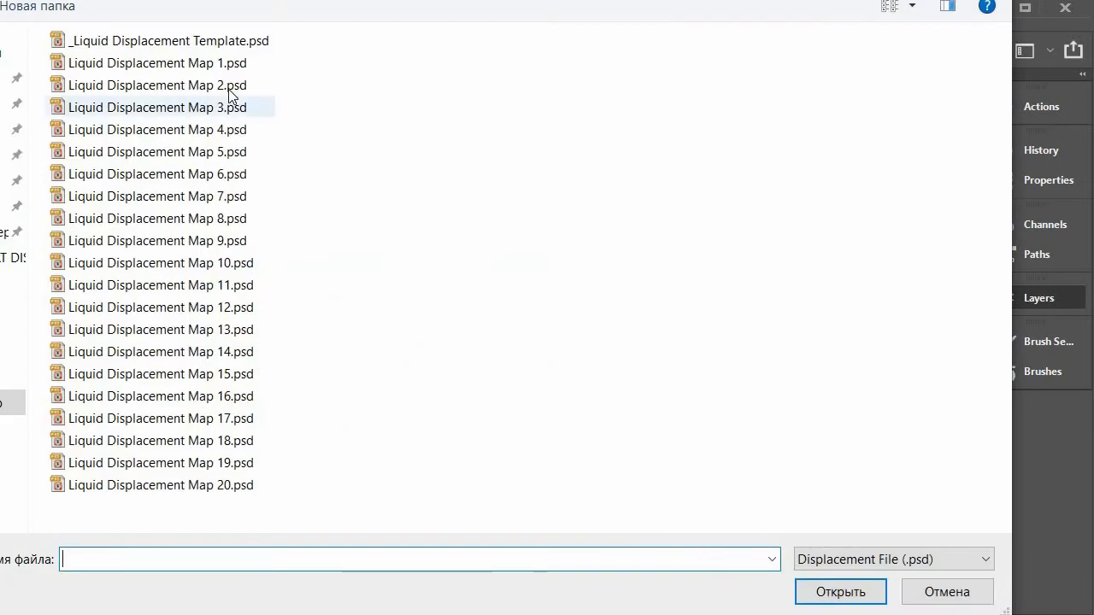
double_click(229, 85)
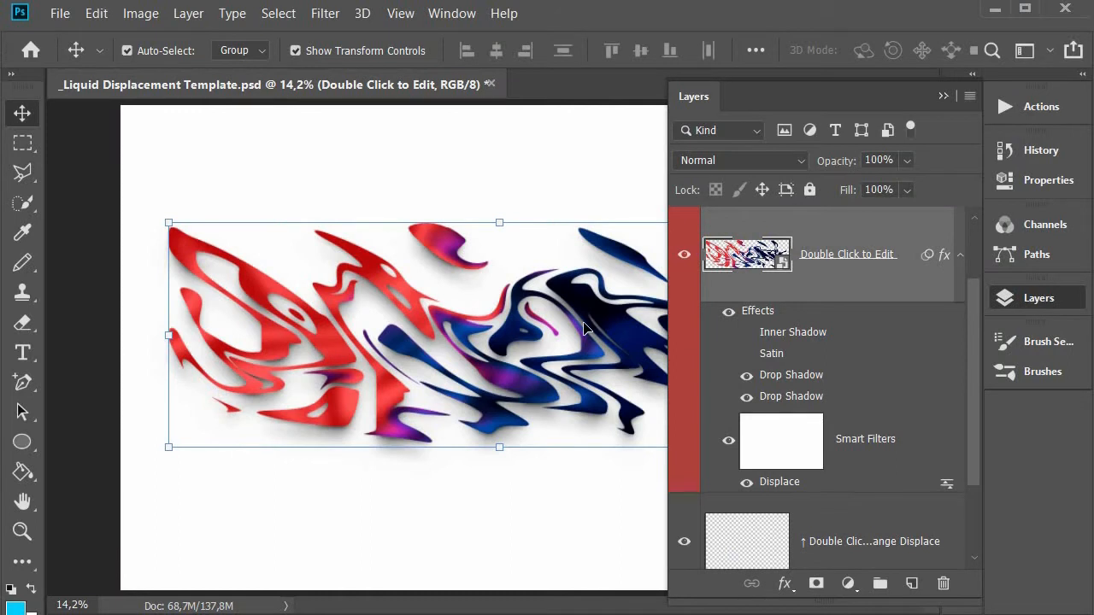
Set the Displace smart filter's horizontal and vertical scale to 100, using Liquid Displacement Map 2.psd.
double_click(777, 482)
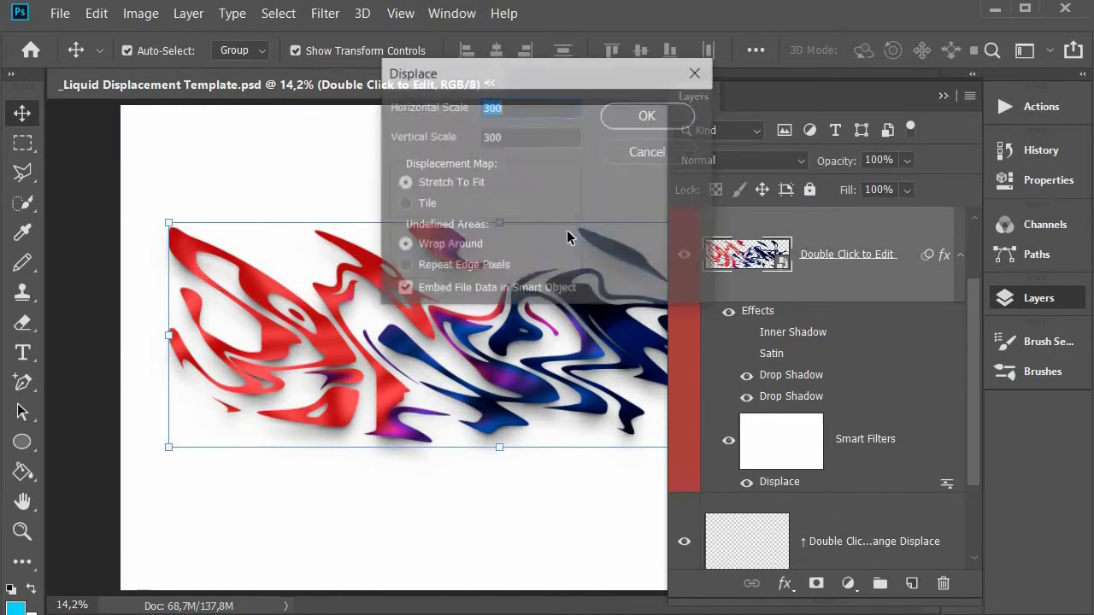
type("100")
key("Tab")
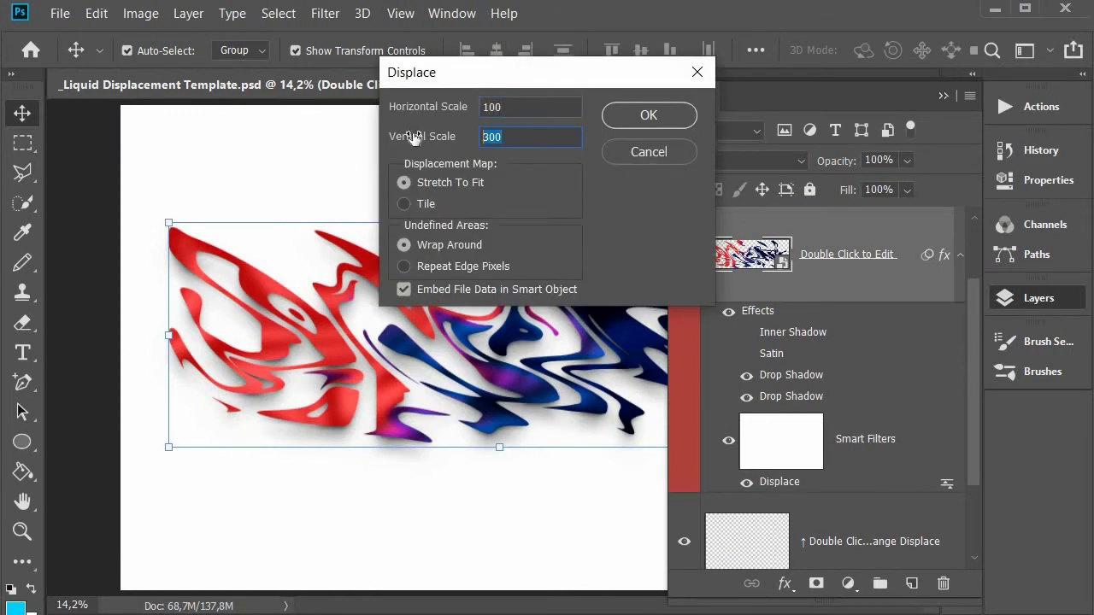
type("100")
left_click(649, 115)
double_click(197, 83)
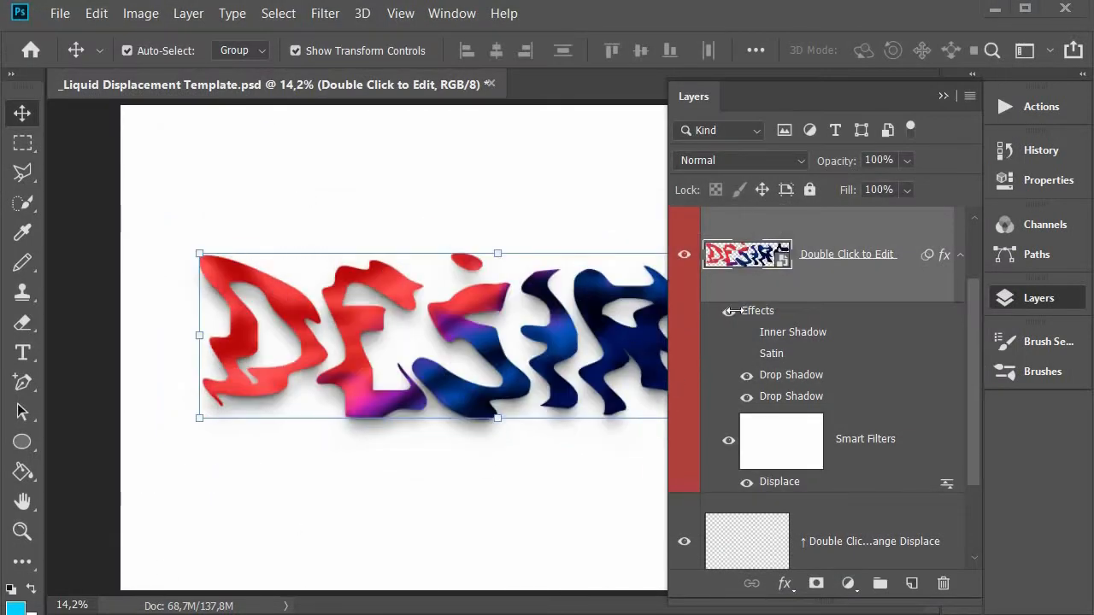
Hide the effects of the DESIRE smart object and reapply its Displace filter at scale 100 with Liquid Displacement Map 5.psd.
left_click(729, 312)
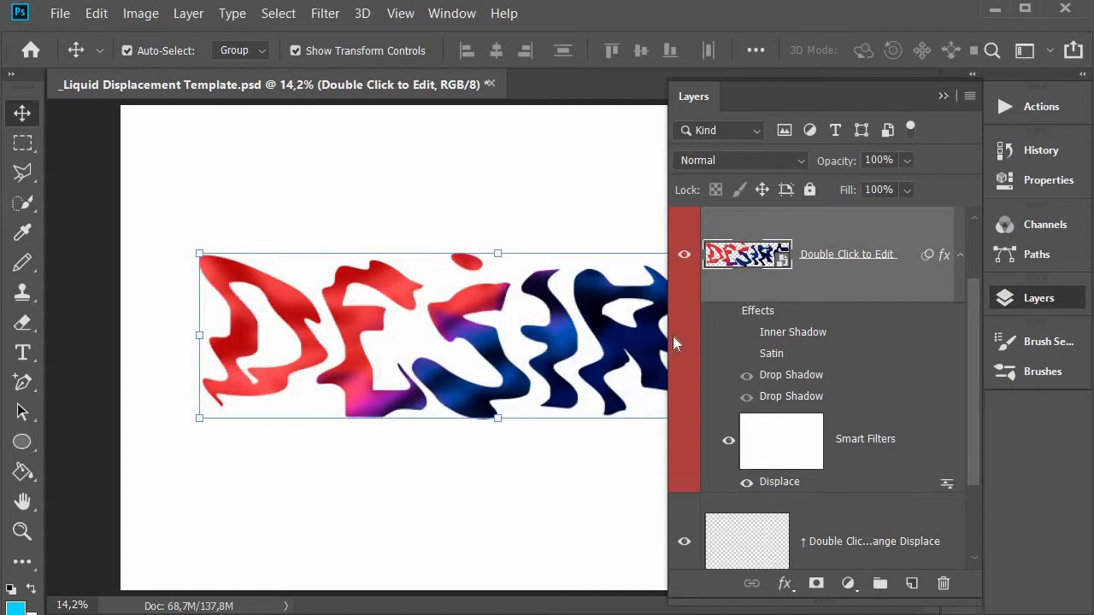
left_click(648, 115)
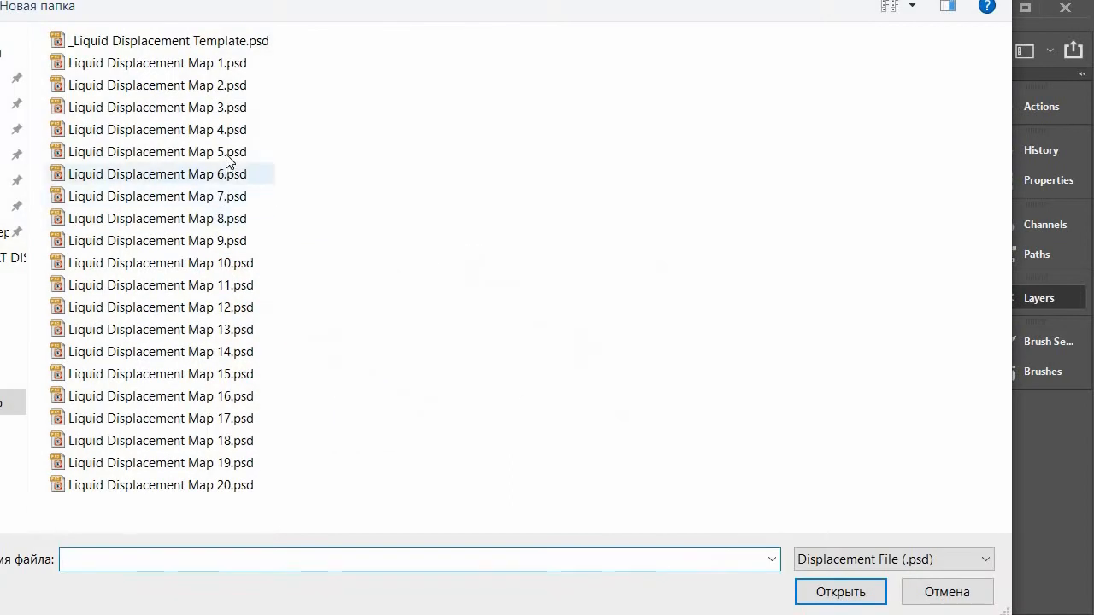
double_click(227, 172)
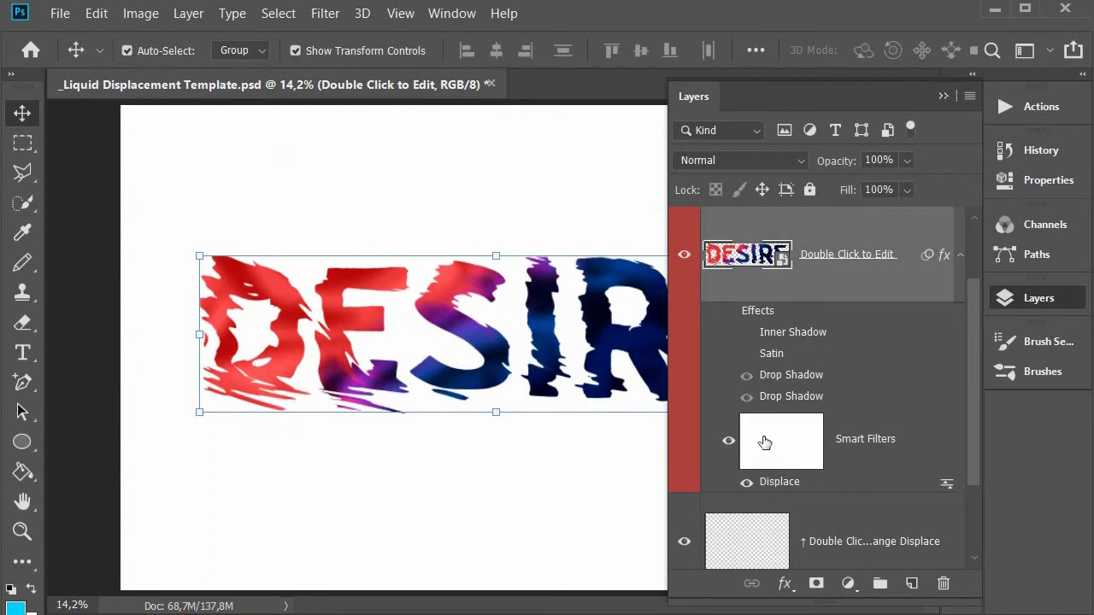
Set the Displace filter on DESIRE to 150 horizontal and vertical scale, using Liquid Displacement Map 5.psd.
double_click(779, 484)
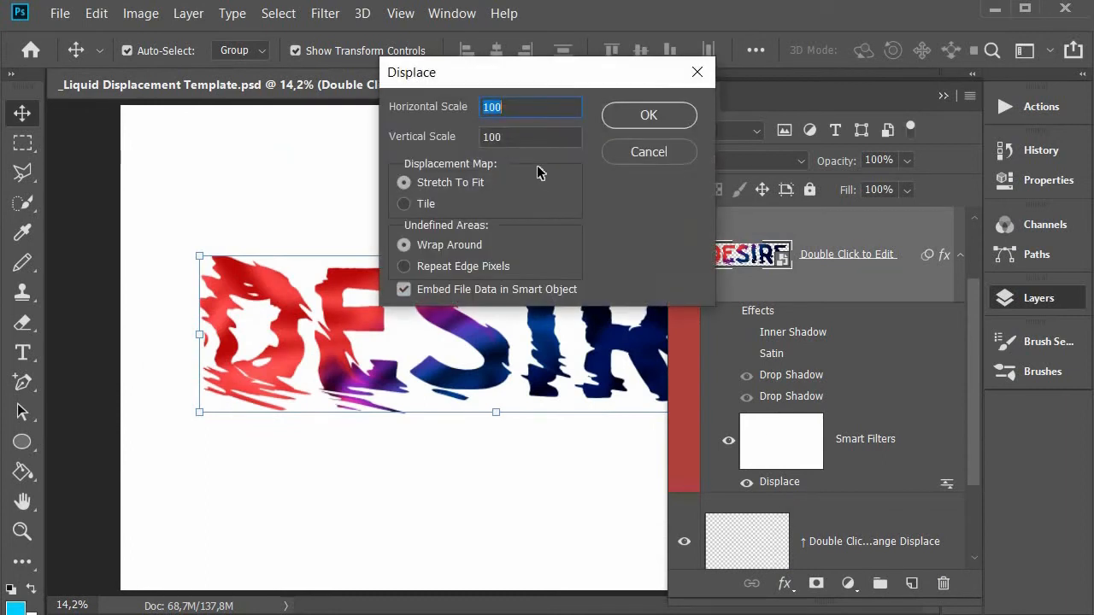
type("150")
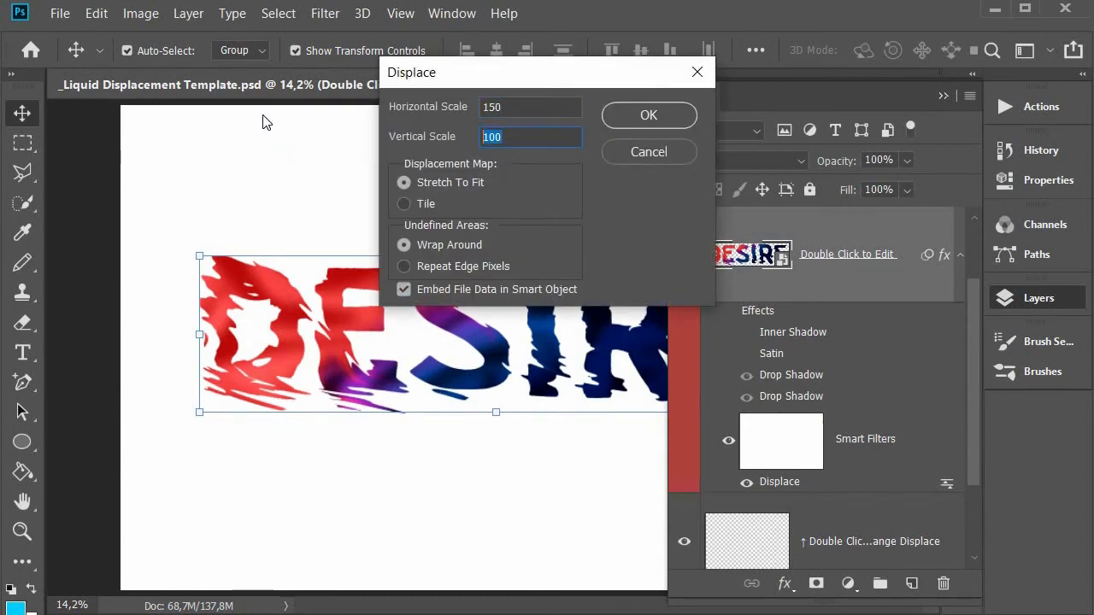
type("150")
left_click(647, 116)
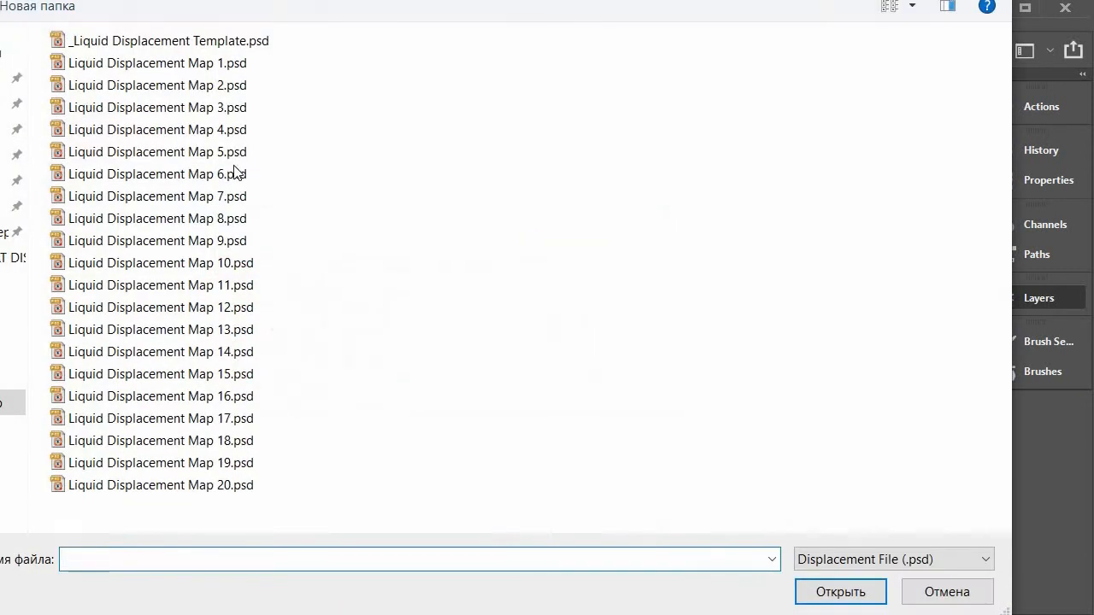
double_click(237, 151)
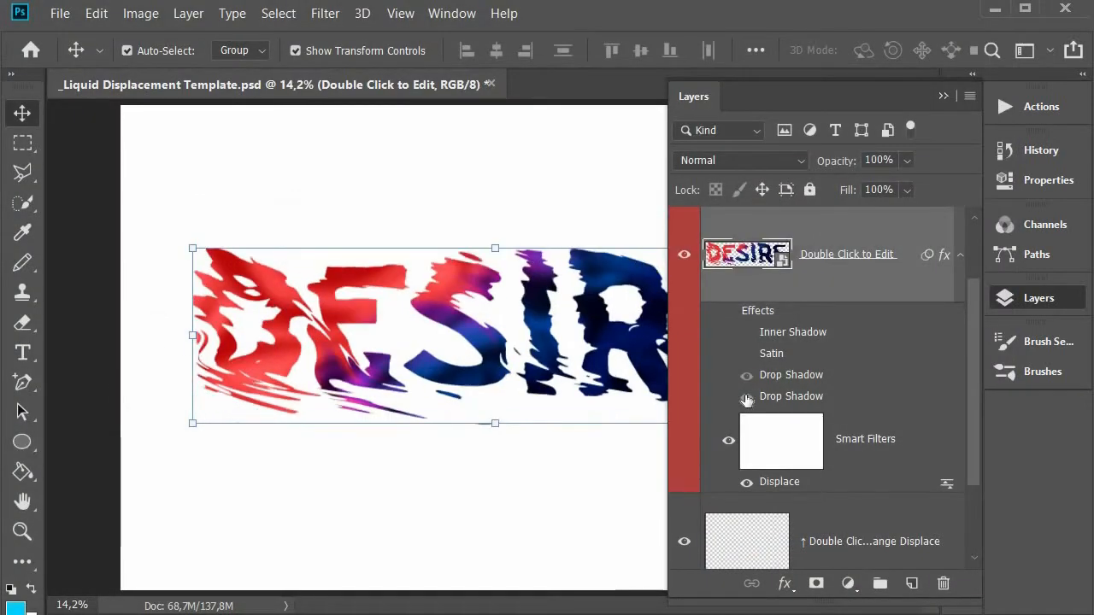
Hide the clipped Double Click to Change Map layer and view the DESIRE text without the overlay.
scroll(742, 271, "up", 2)
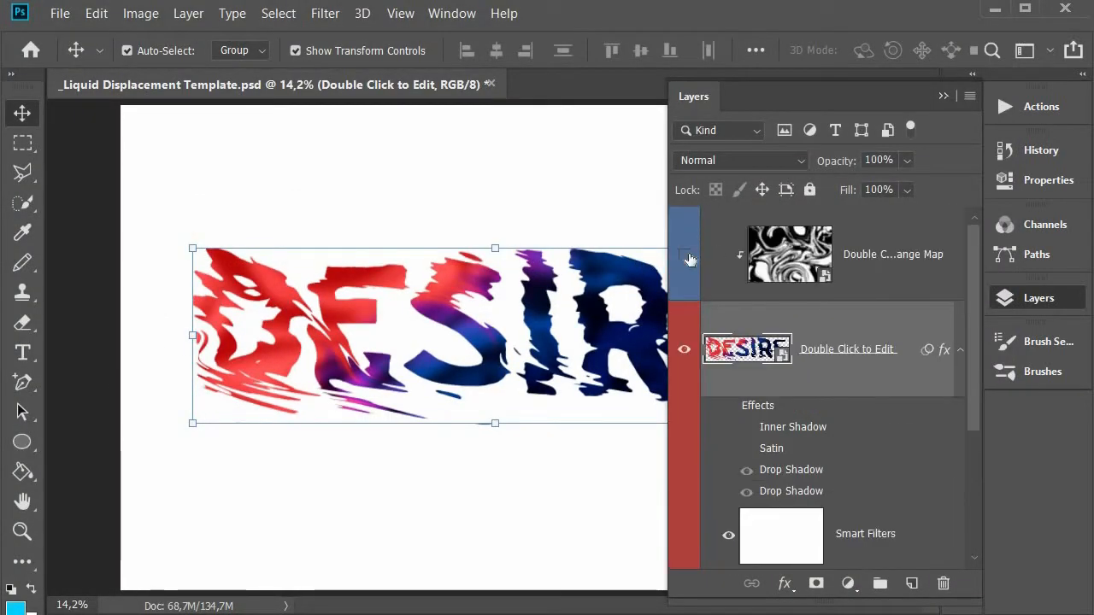
left_click(1033, 298)
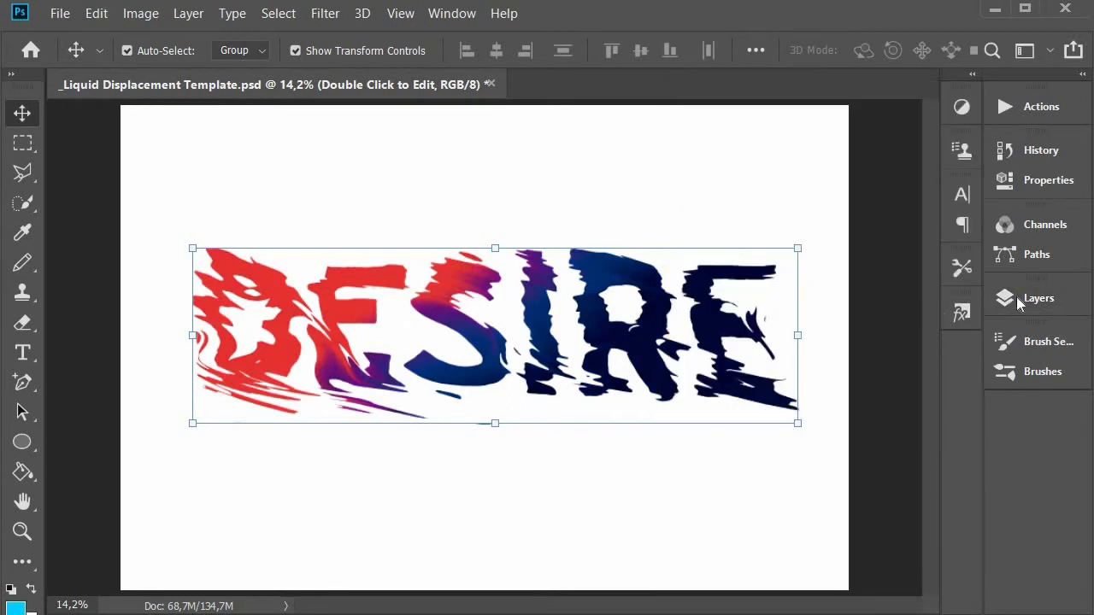
left_click(1033, 298)
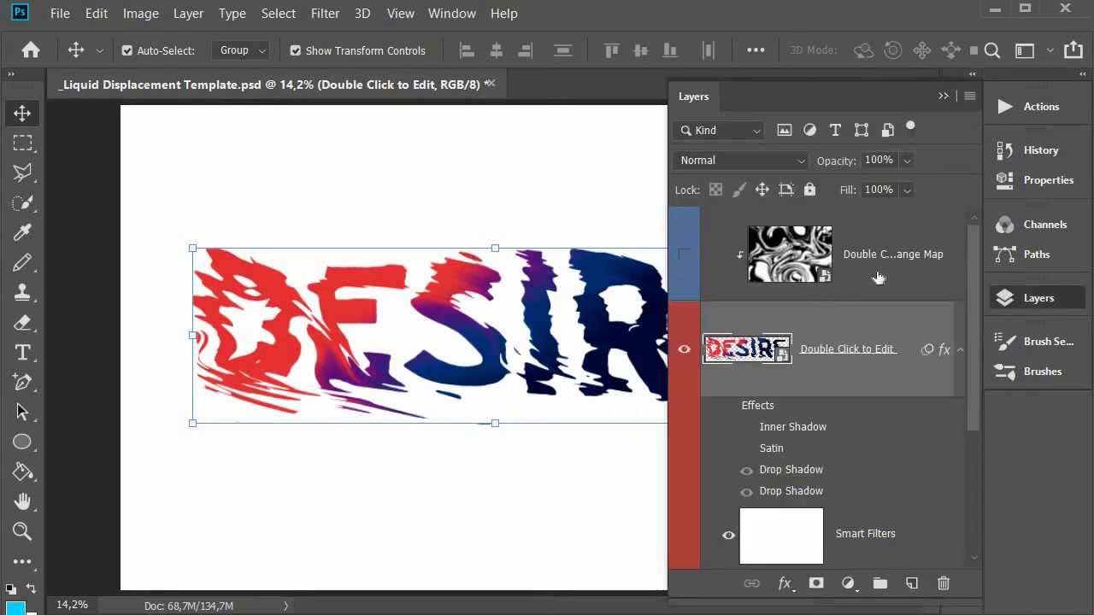
Replace the map inside the Double Click to Change Map smart object by embedding Liquid Displacement Map 5.psd and deleting the old map layer.
double_click(808, 257)
left_click(59, 13)
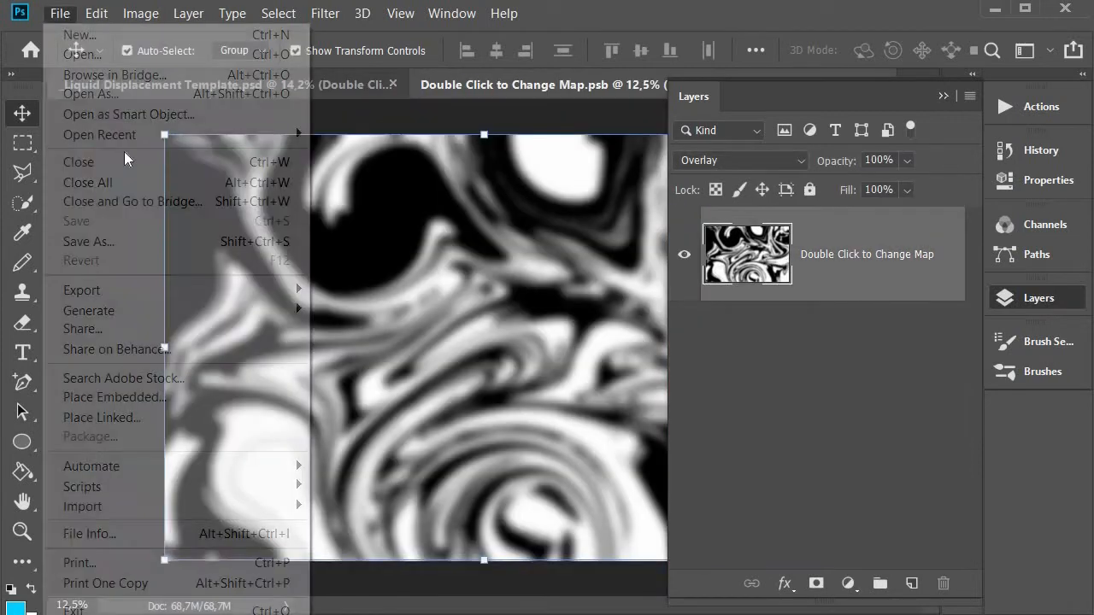
left_click(168, 397)
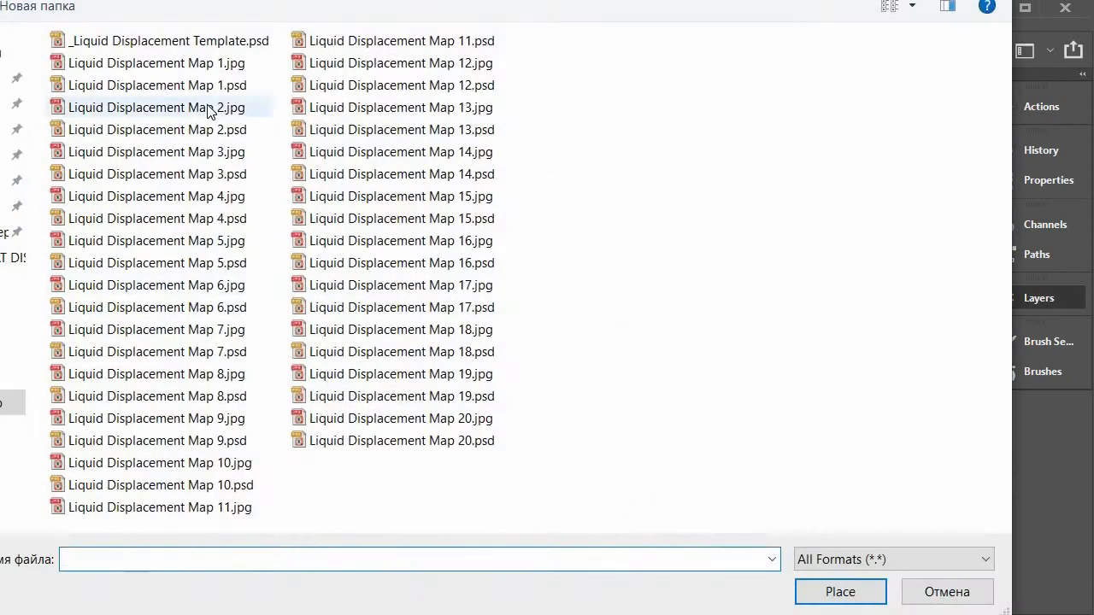
double_click(288, 262)
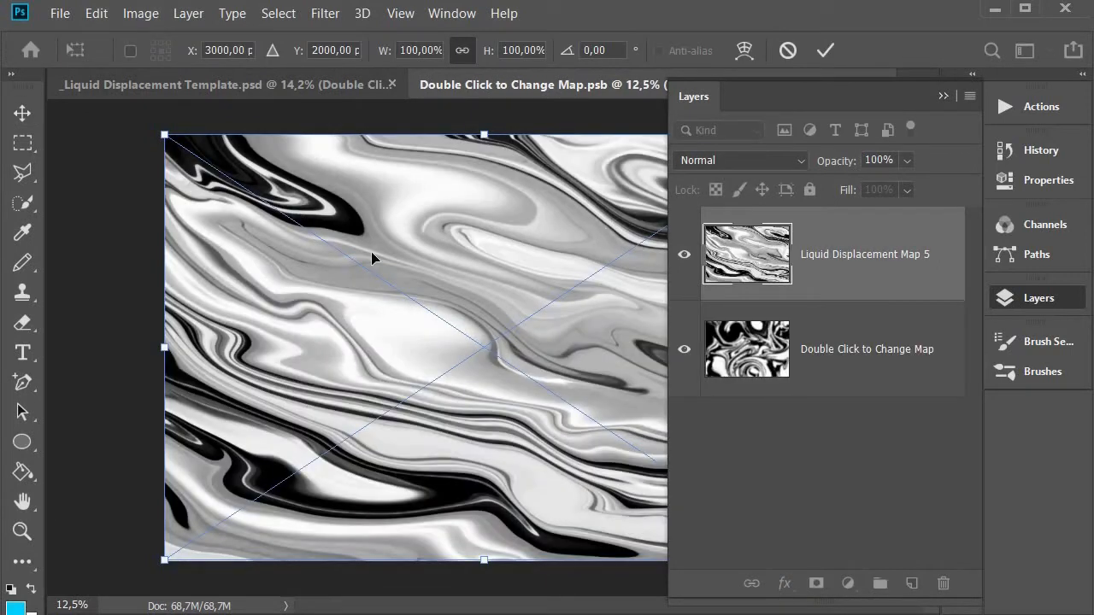
key("Return")
left_click(898, 349)
key("Delete")
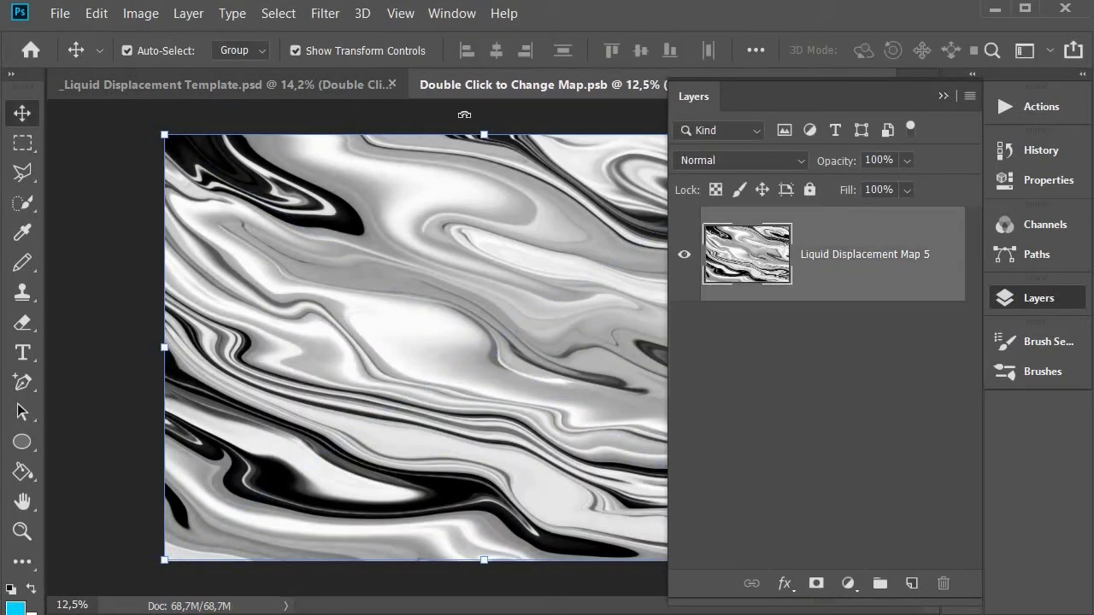
Close Double Click to Change Map.psb and save its changes to update the template's overlay.
left_click(1039, 298)
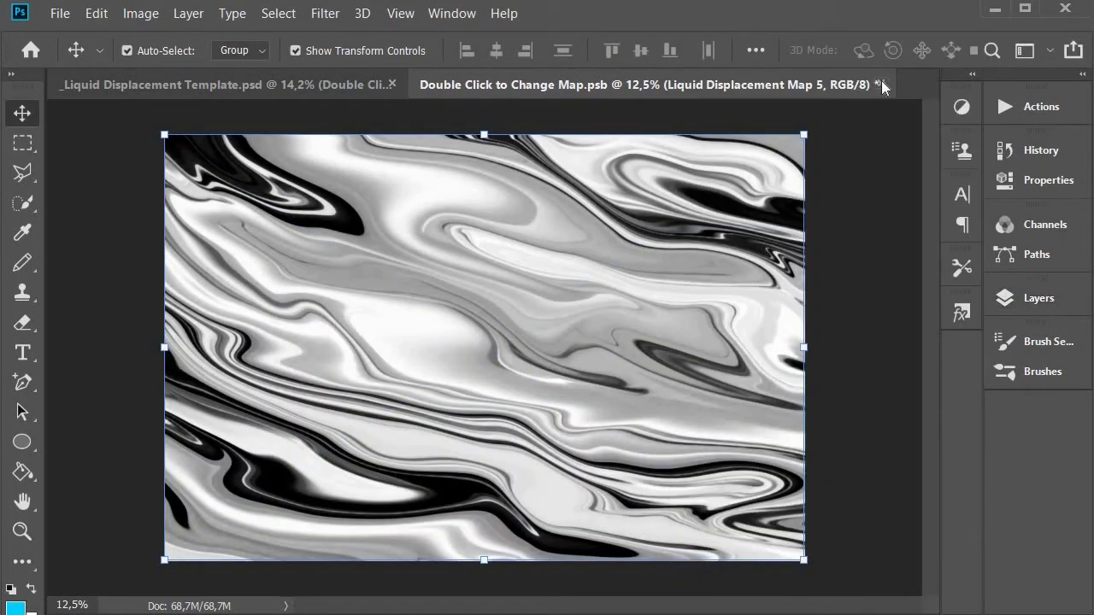
left_click(879, 83)
left_click(489, 202)
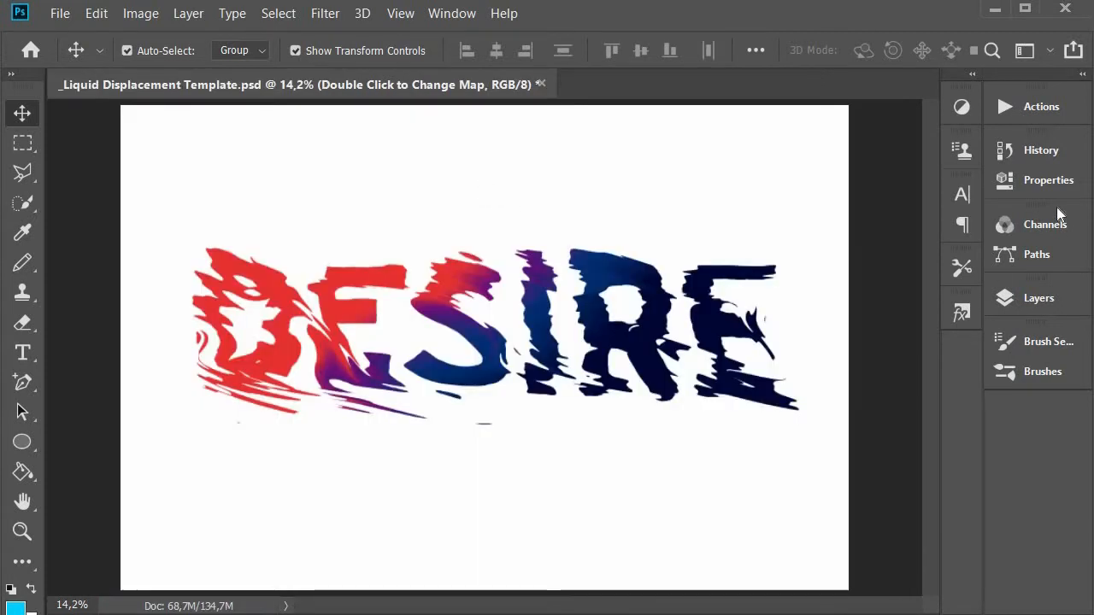
Show the Double Click to Change Map layer over the DESIRE text, deselect all layers and inspect the letters up close.
left_click(1036, 295)
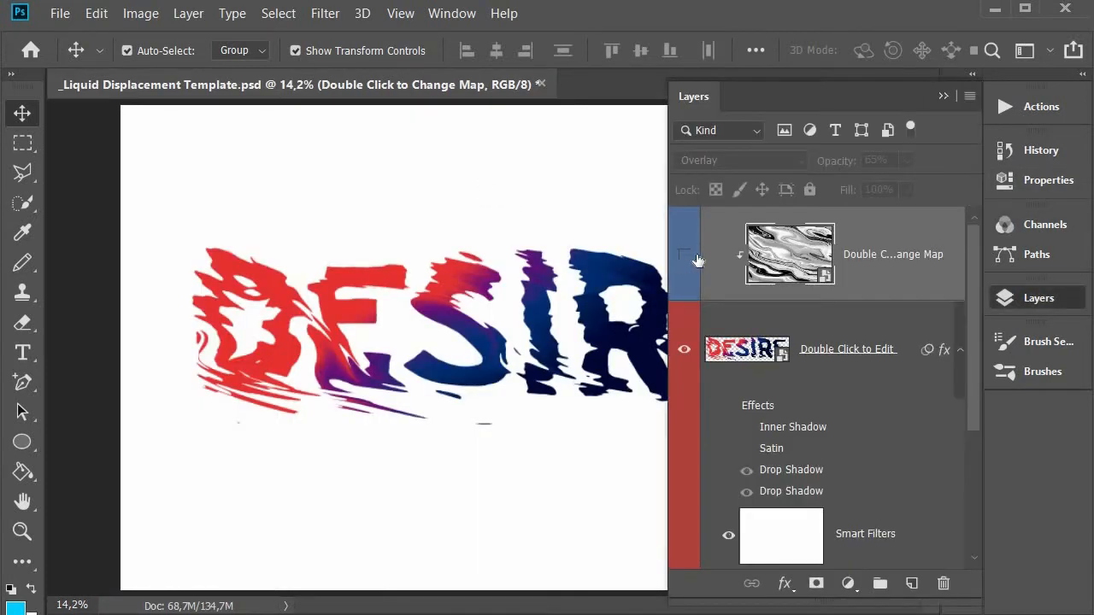
left_click(685, 256)
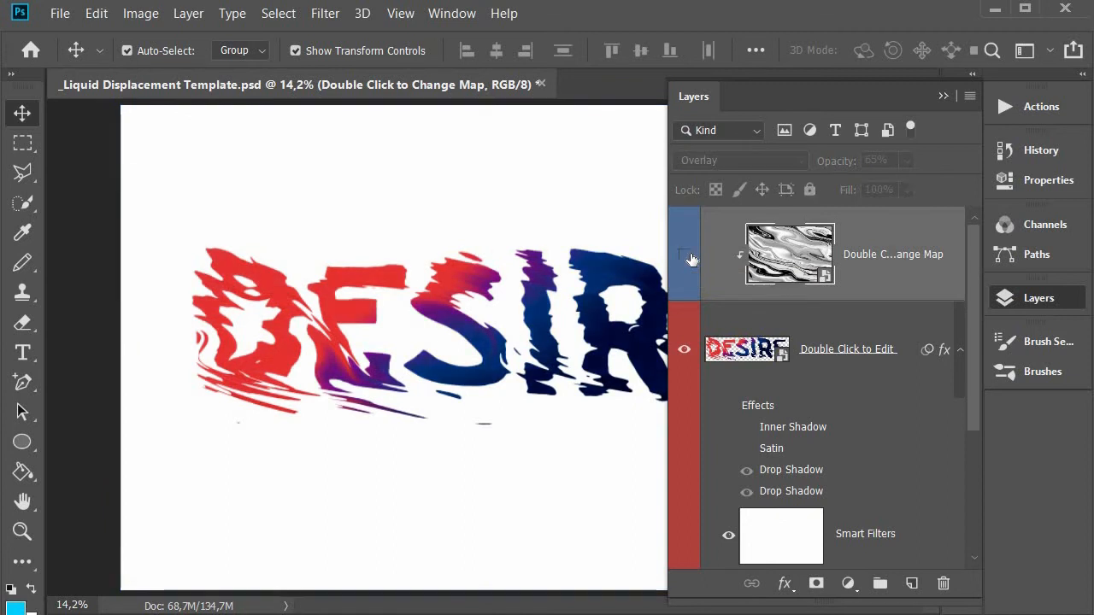
left_click(1023, 307)
left_click(886, 329)
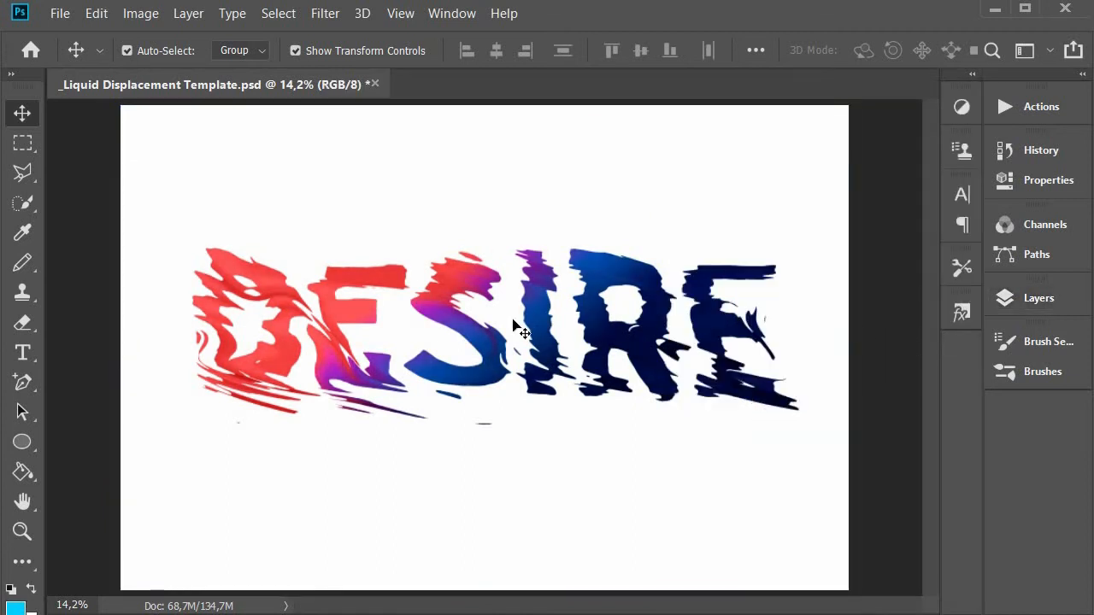
key("z")
right_click(491, 311)
left_click(526, 342)
left_click_drag(660, 328, 492, 356)
left_click_drag(637, 341, 705, 337)
left_click_drag(532, 330, 627, 330)
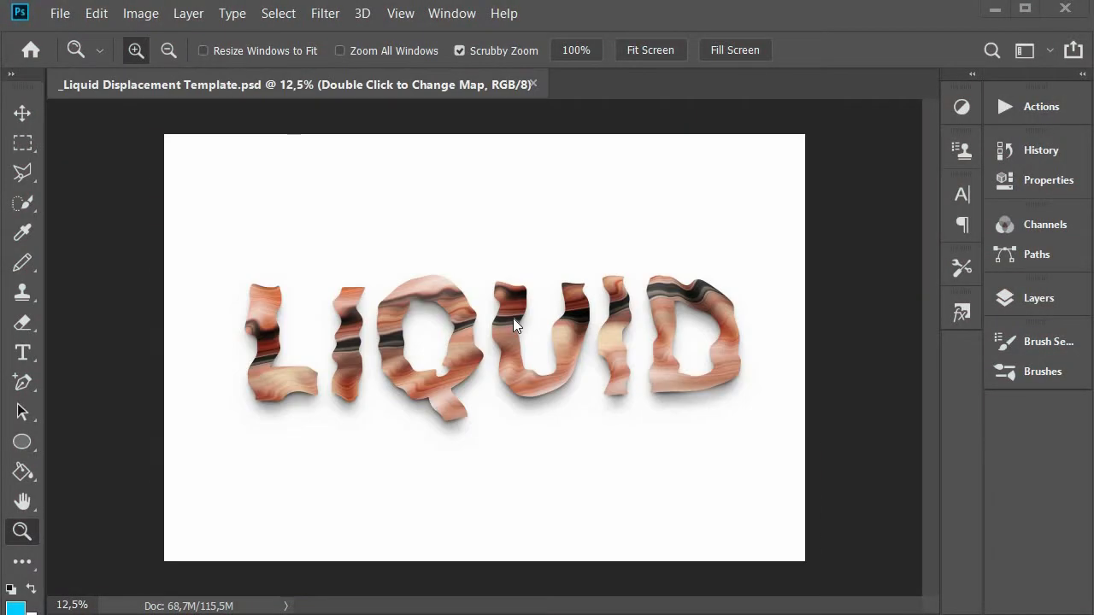
Open the LIQUID smart object's contents and paste the picture of the armchair and lamps as a new layer.
left_click(1046, 296)
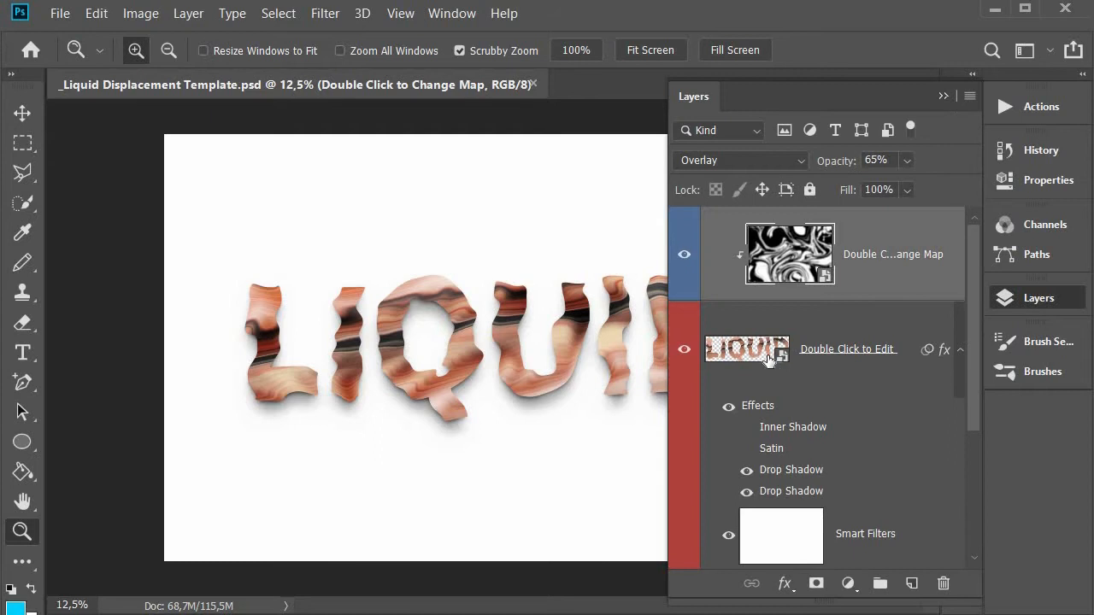
double_click(767, 356)
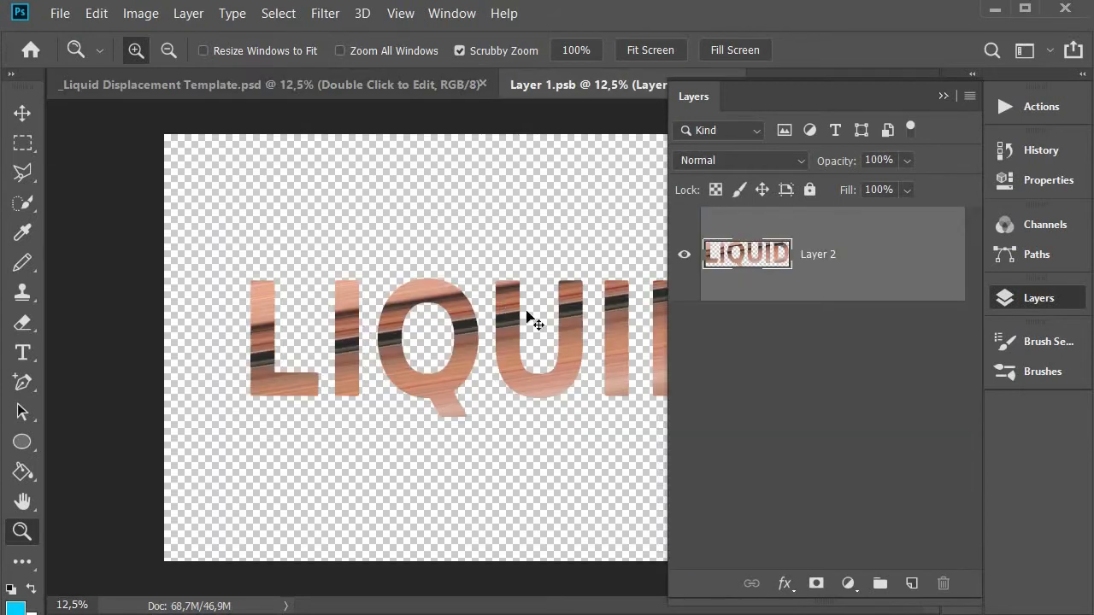
key("ctrl+v")
left_click(23, 116)
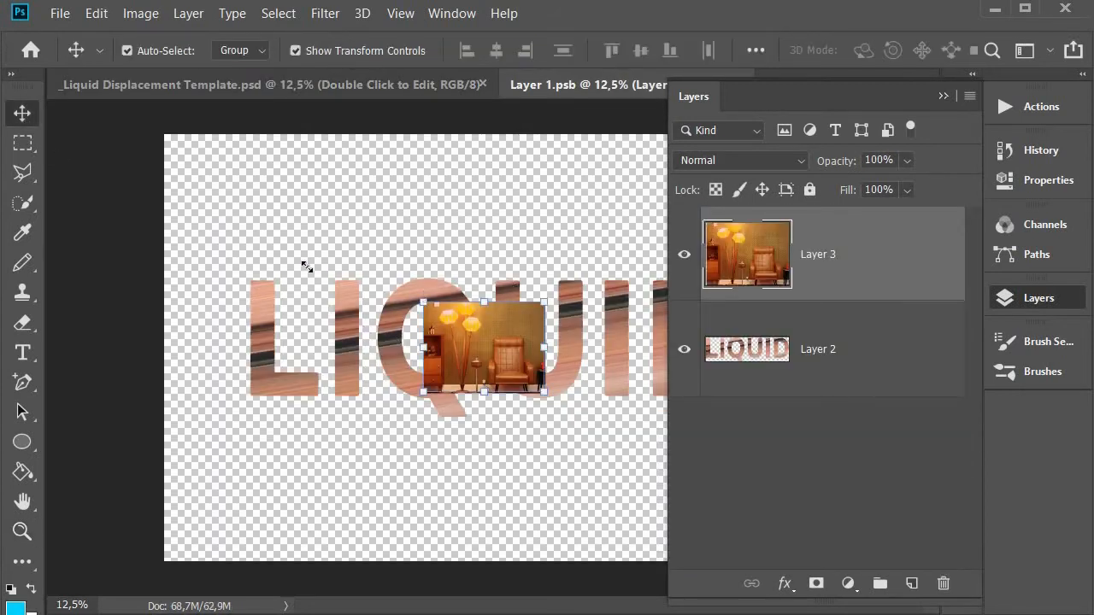
Scale the pasted picture to 529.08% about its centre, shift it up slightly to cover the canvas, and merge it with Layer 2.
left_click_drag(306, 267, 139, 104, "alt")
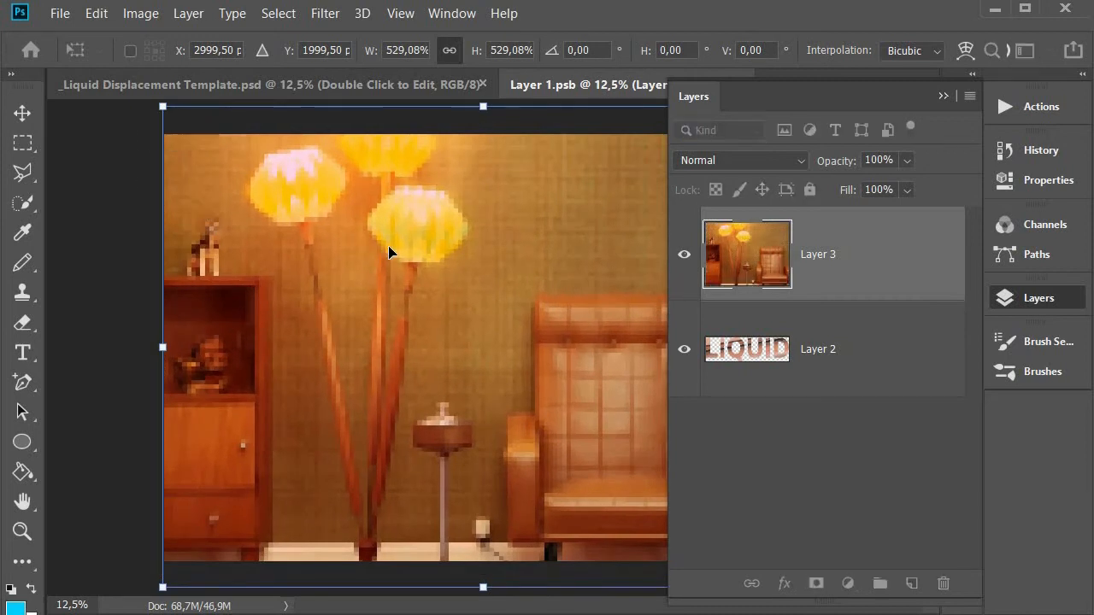
left_click_drag(389, 270, 389, 243)
key("Return")
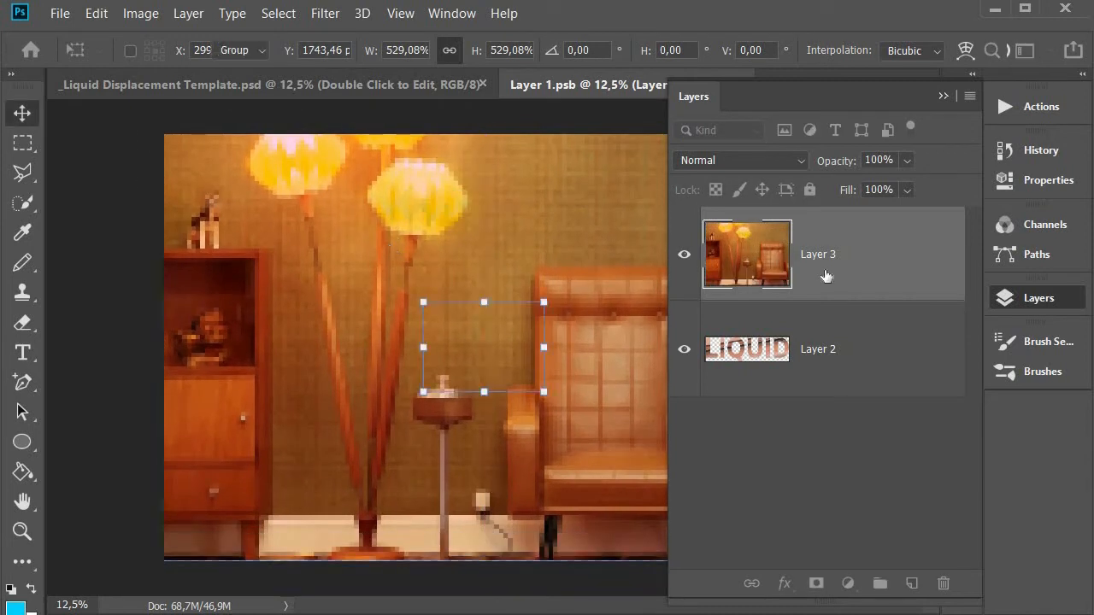
key("ctrl+e")
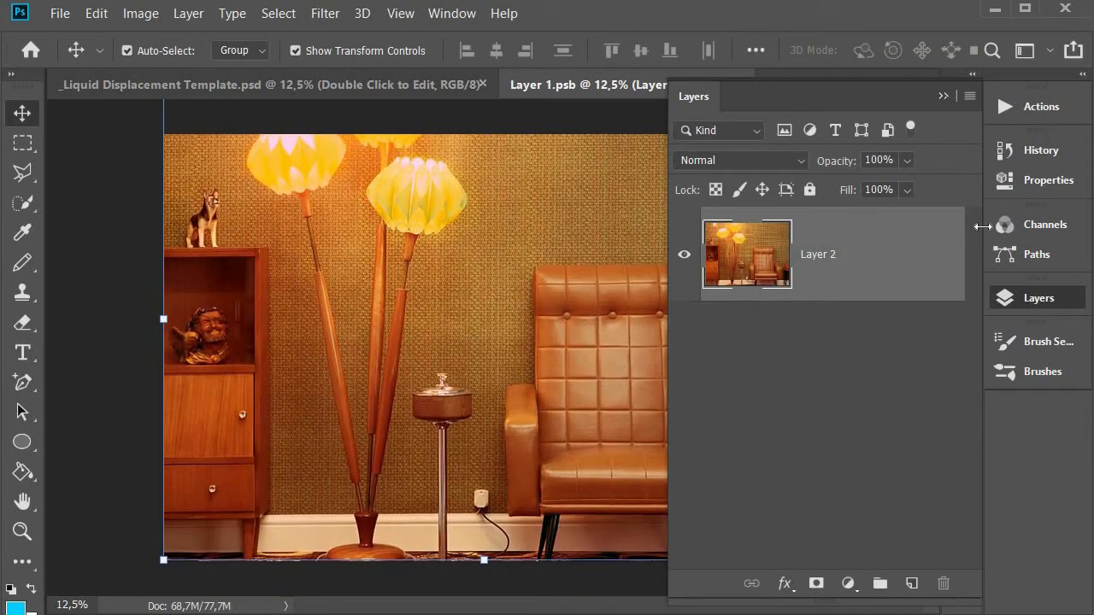
Close Layer 1.psb and save its changes to put the interior picture into the template.
left_click(1038, 298)
left_click(738, 84)
left_click(492, 202)
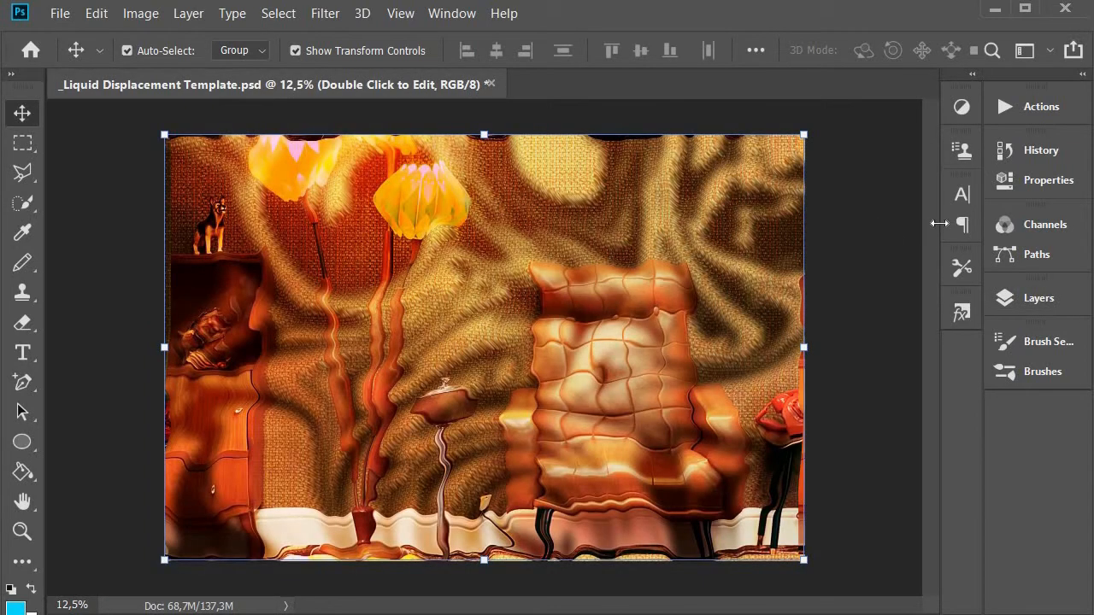
Set the interior picture's Displace filter to 150 horizontal and vertical scale, using Liquid Displacement Map 3.psd.
left_click(1008, 296)
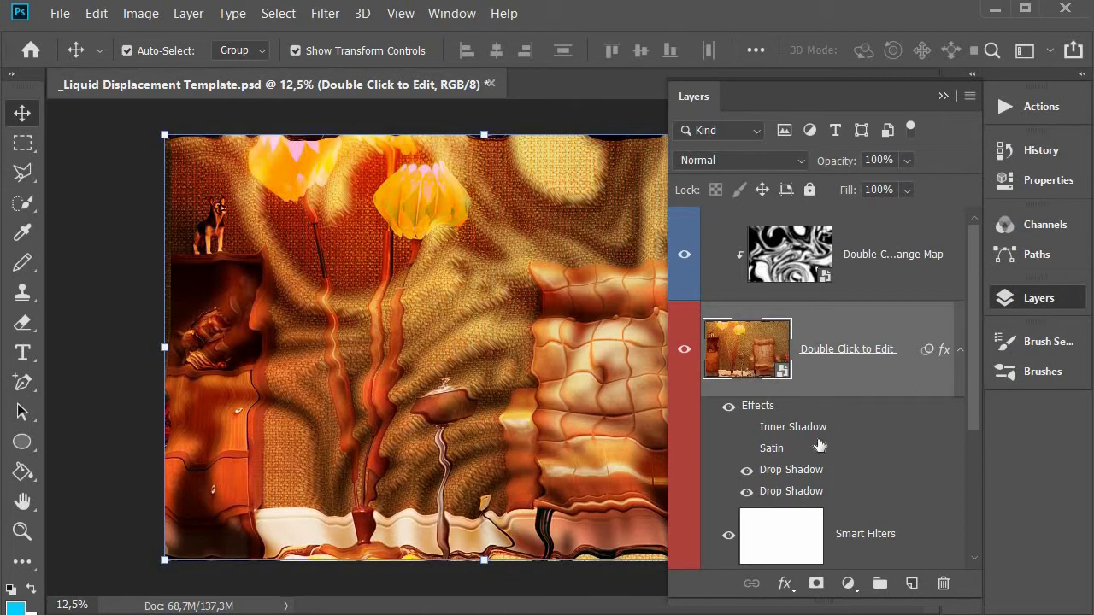
scroll(819, 445, "down", 3)
double_click(779, 384)
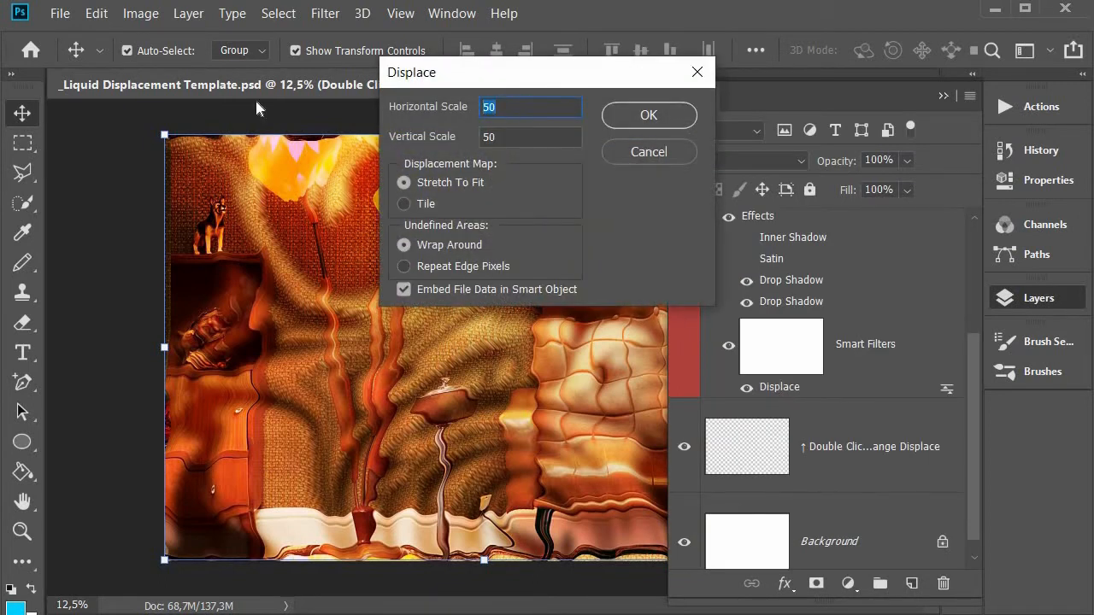
type("150150")
left_click(649, 116)
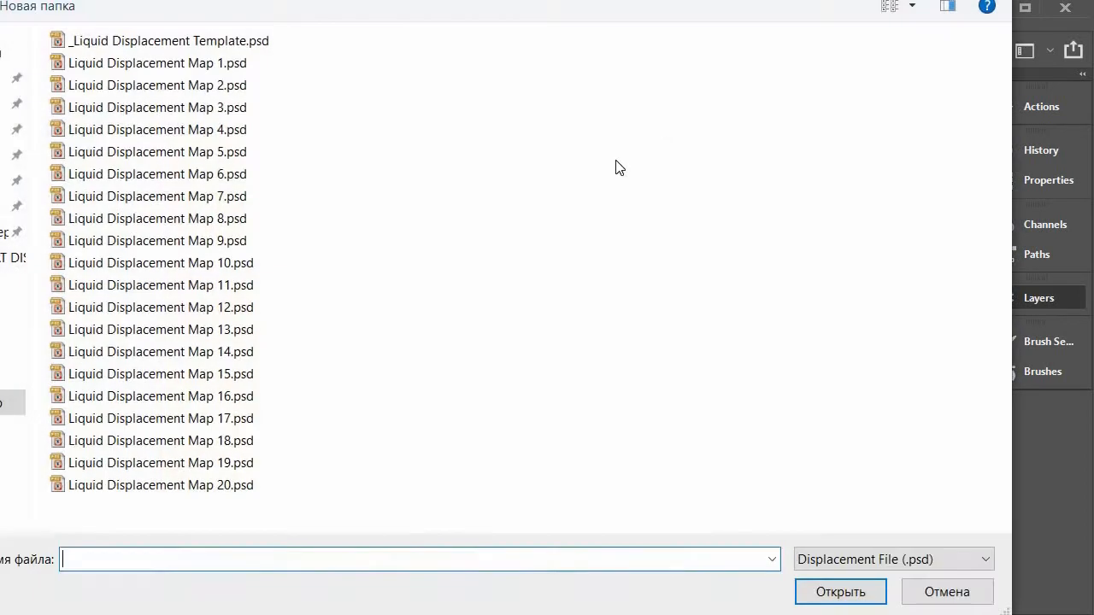
double_click(209, 110)
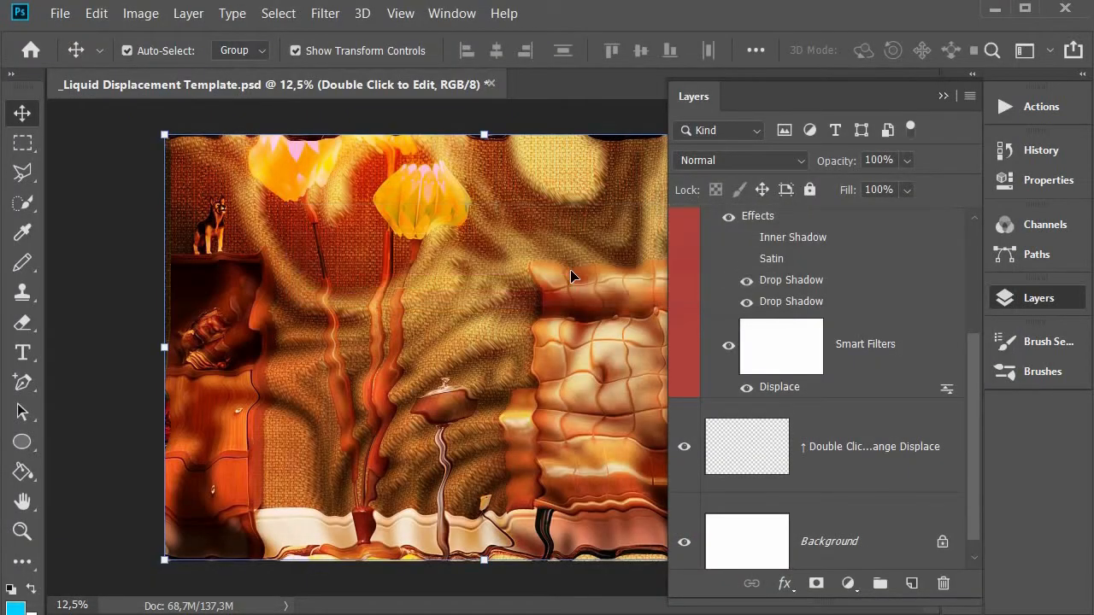
Hide the Double Click to Change Map overlay and reapply Displace to the interior picture with horizontal scale 300 and a new vertical scale.
scroll(822, 292, "up", 3)
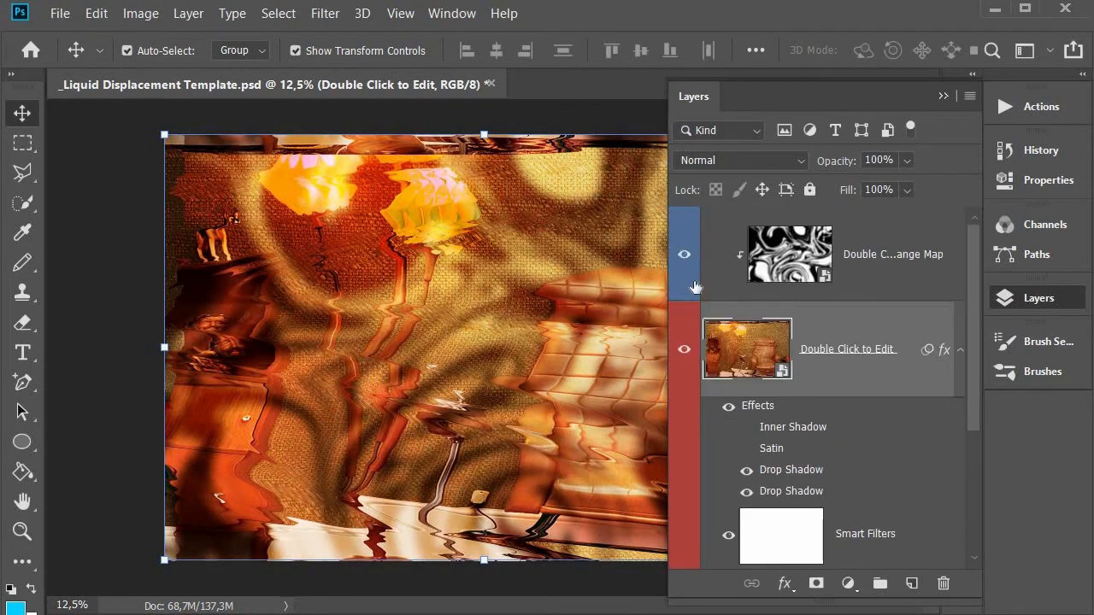
left_click(683, 255)
scroll(817, 306, "down", 3)
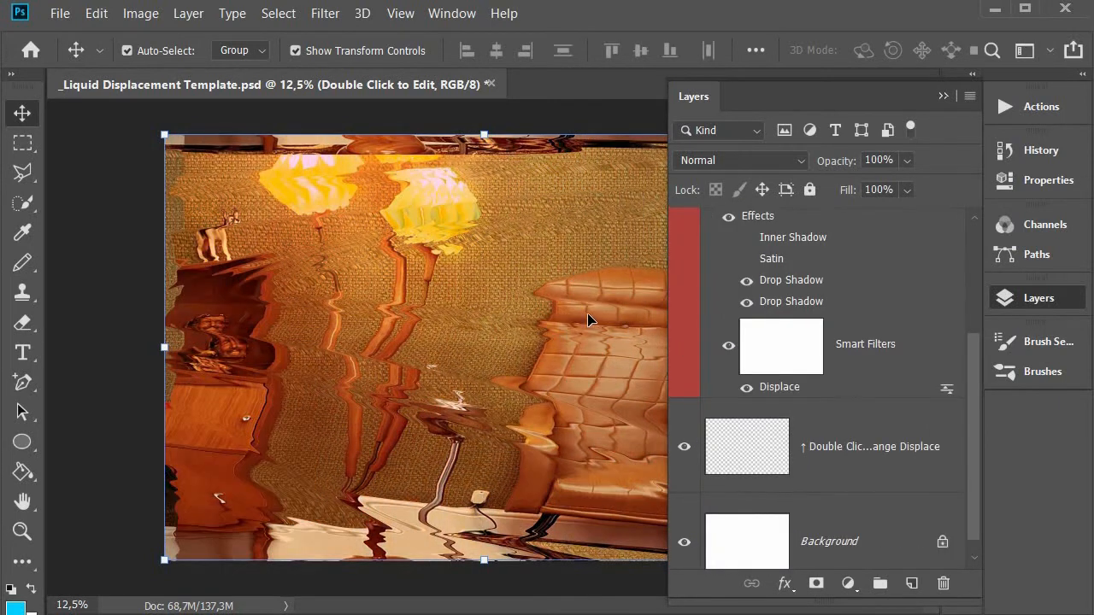
double_click(779, 387)
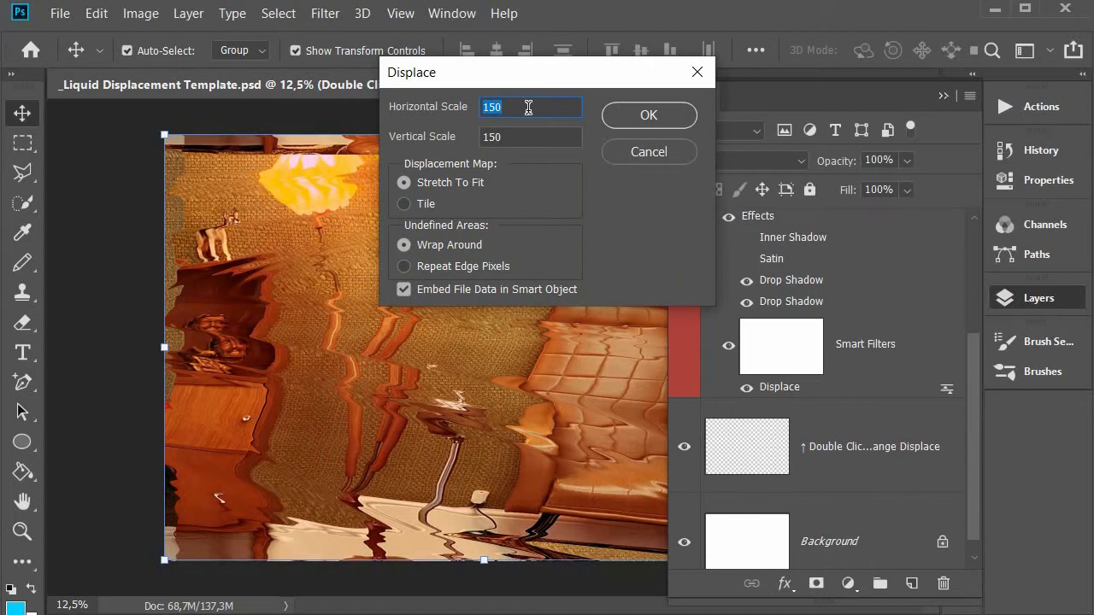
type("300")
key("Tab")
type("3")
left_click(649, 116)
double_click(225, 120)
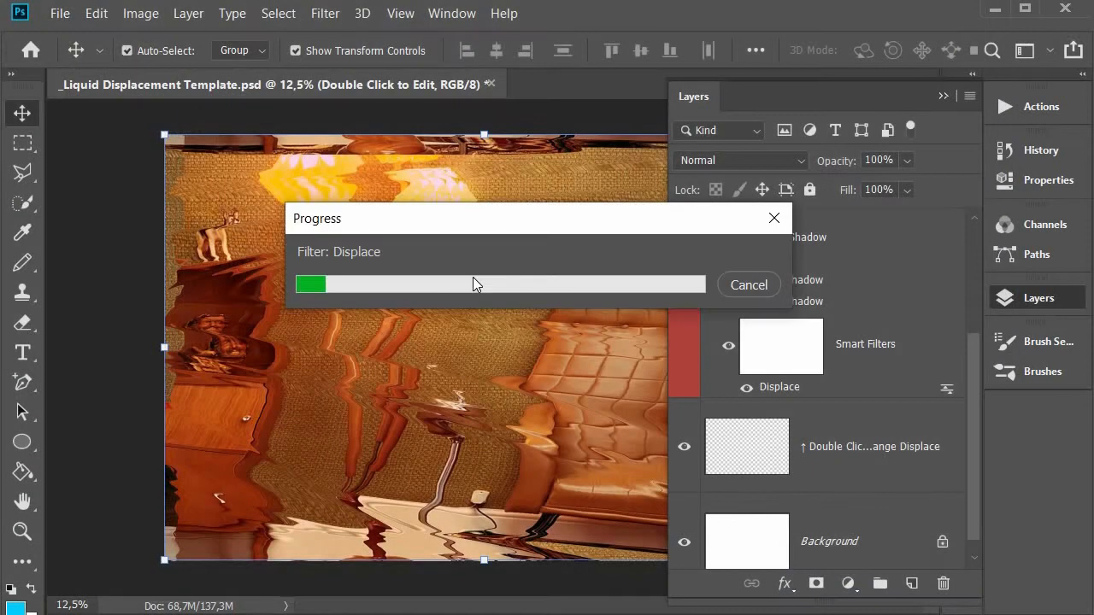
Open the Double Click to Change Map smart object, place Liquid Displacement Map 3.psd in it and merge it with the old map.
scroll(777, 282, "up", 3)
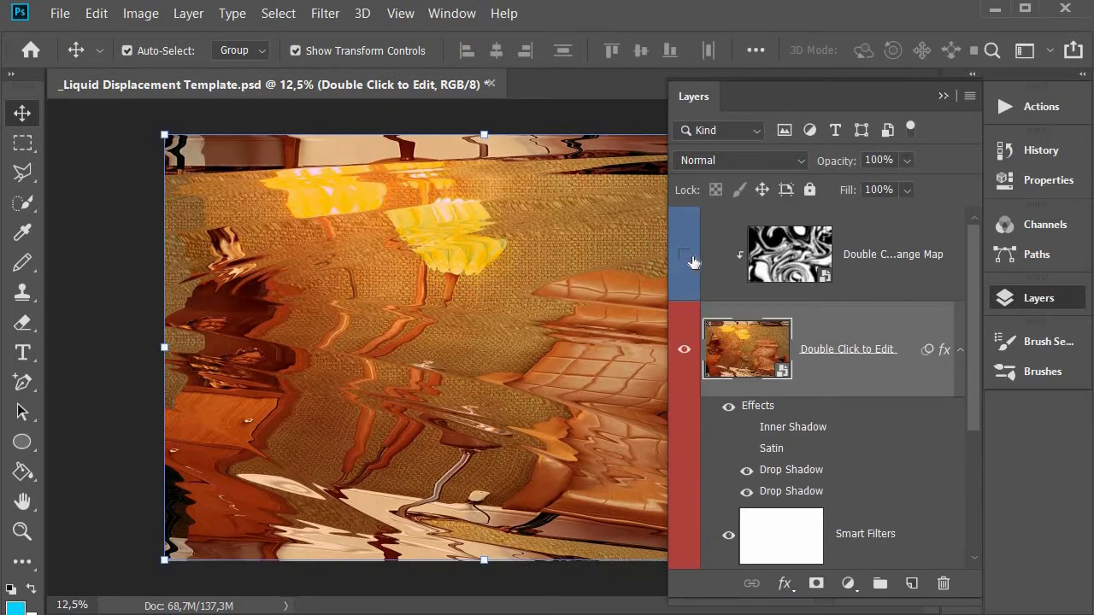
double_click(790, 254)
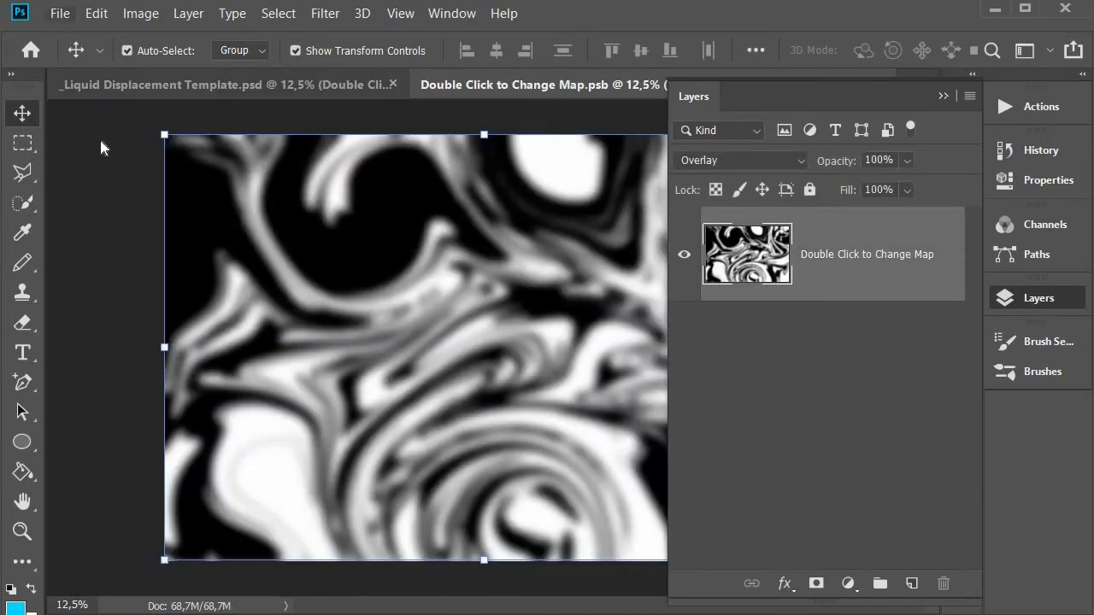
left_click(59, 13)
left_click(128, 397)
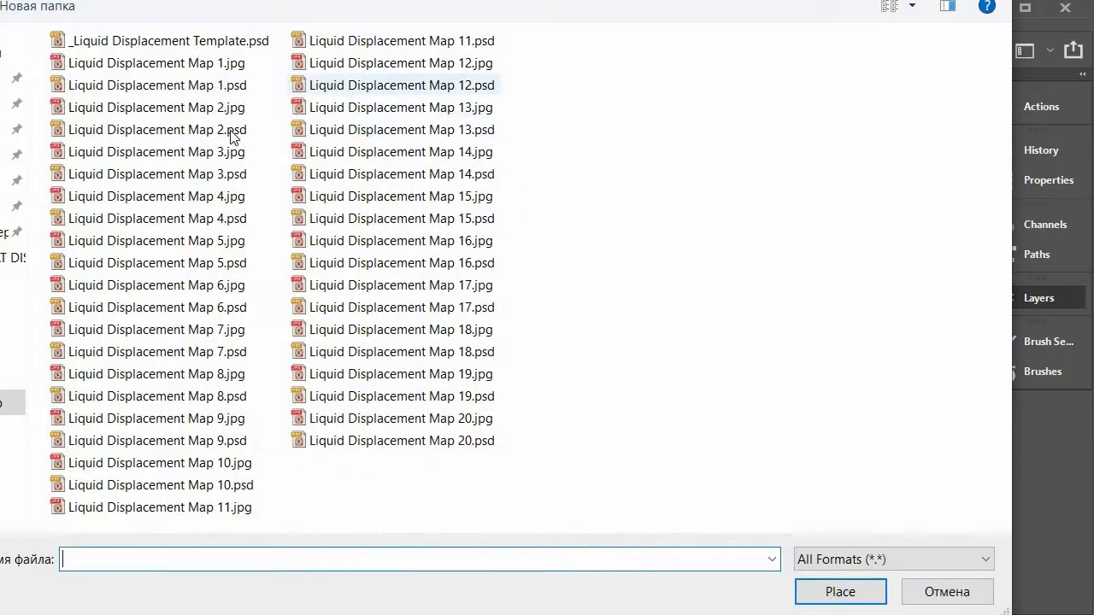
double_click(229, 175)
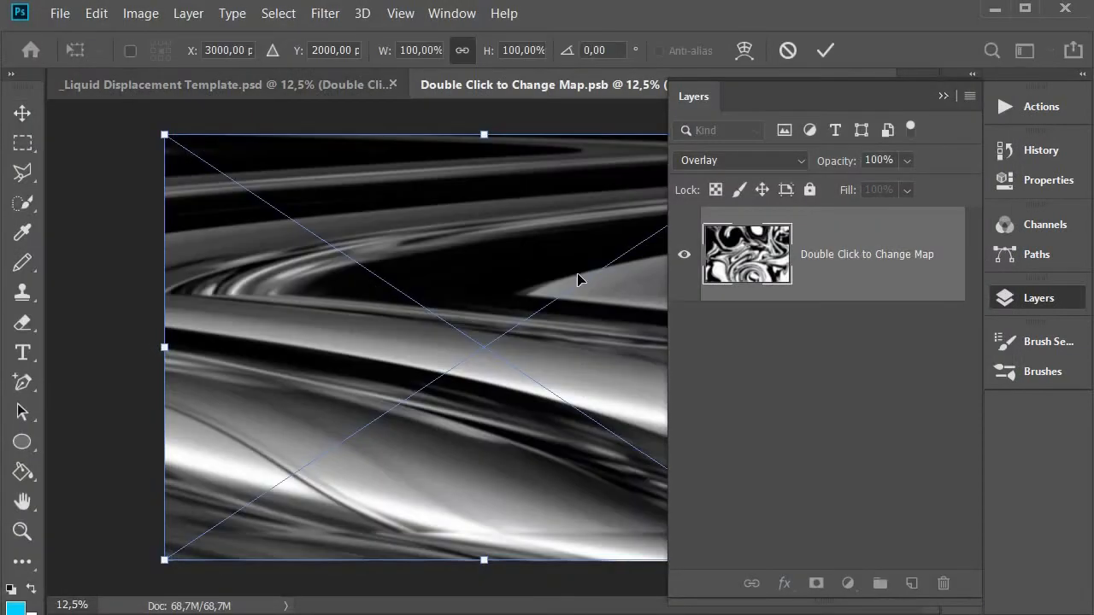
key("Return")
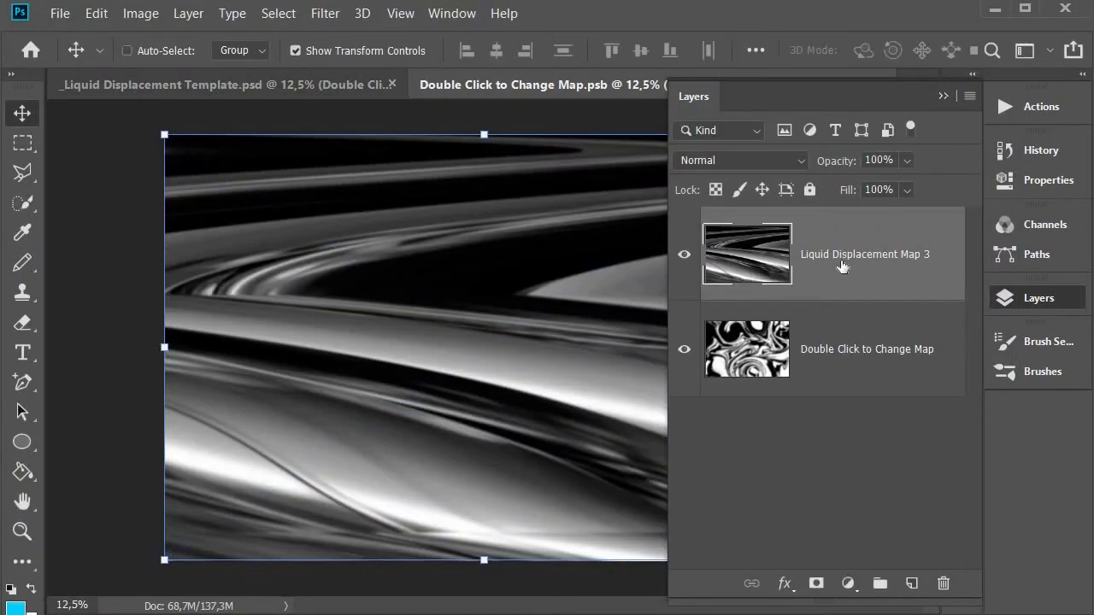
key("ctrl+e")
Close Double Click to Change Map.psb with its changes saved and make the map overlay visible over the interior picture.
left_click(1005, 298)
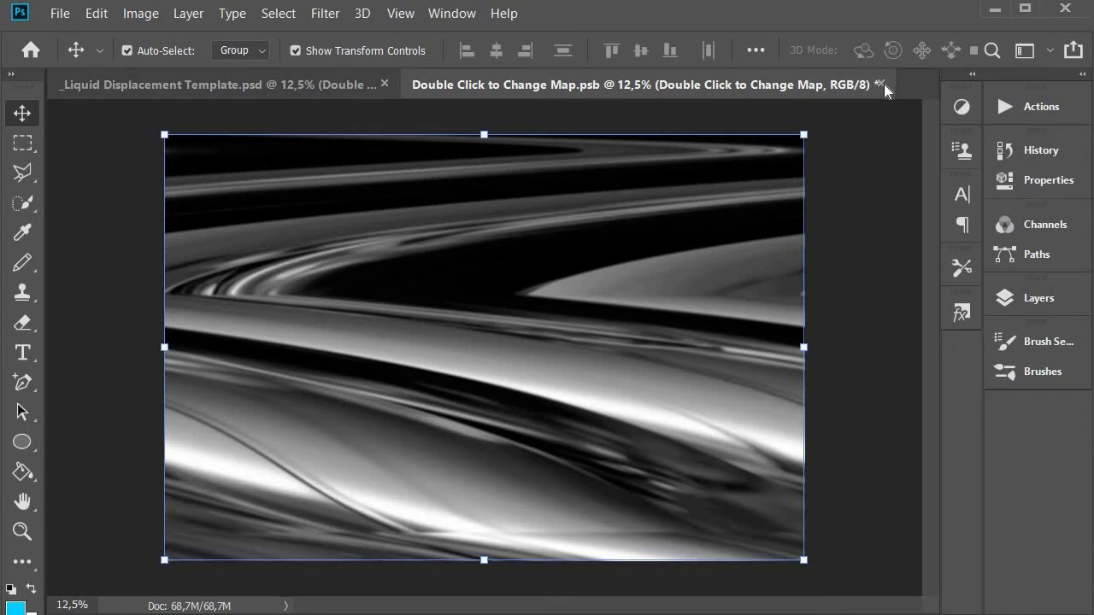
left_click(880, 85)
left_click(510, 209)
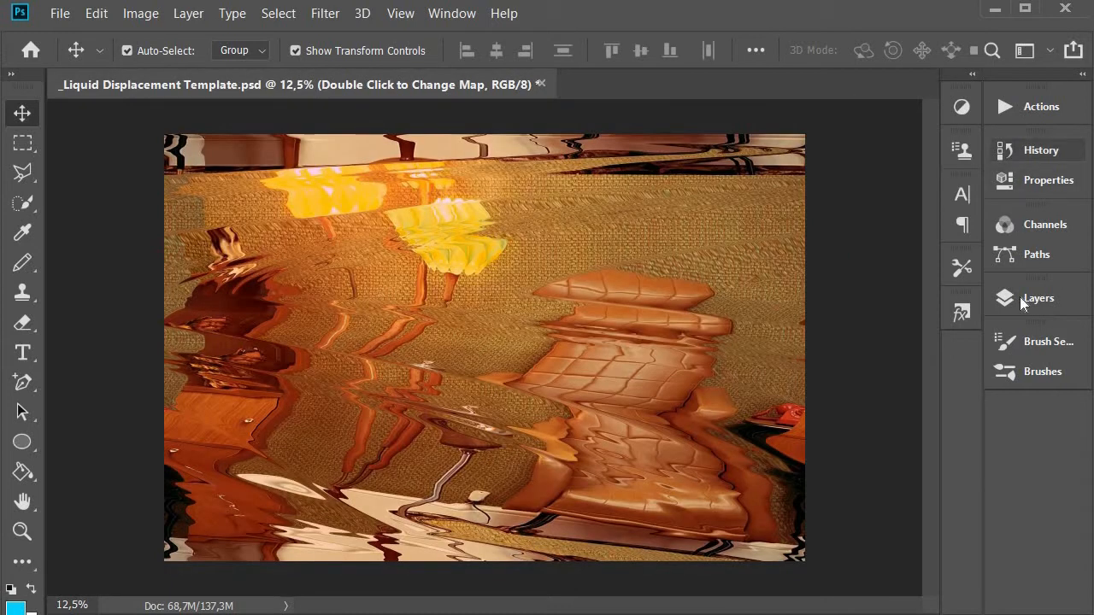
left_click(1021, 297)
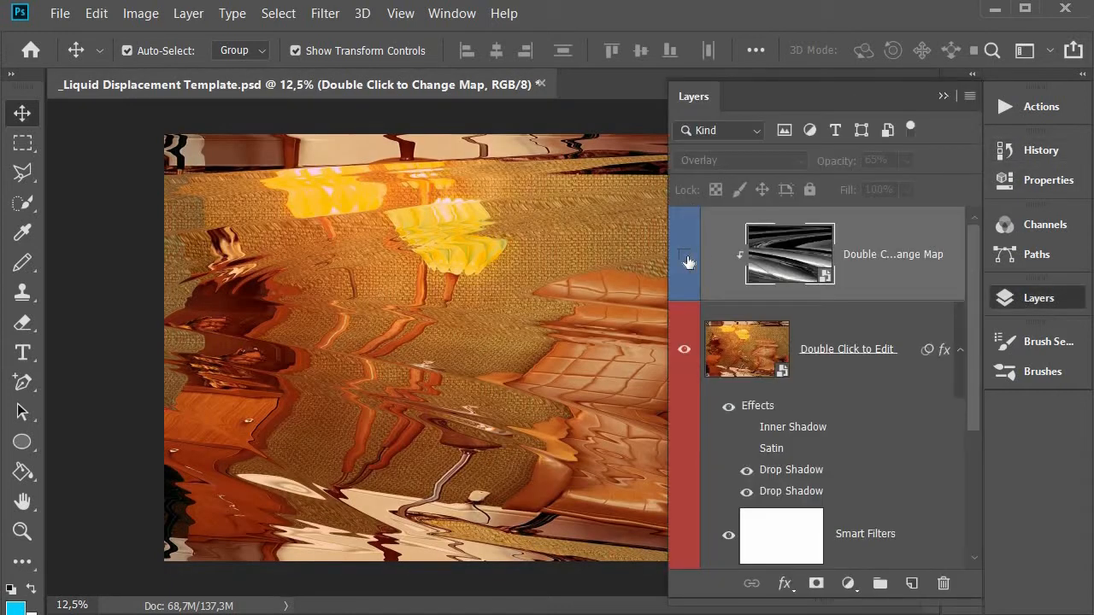
left_click(686, 258)
left_click(1022, 297)
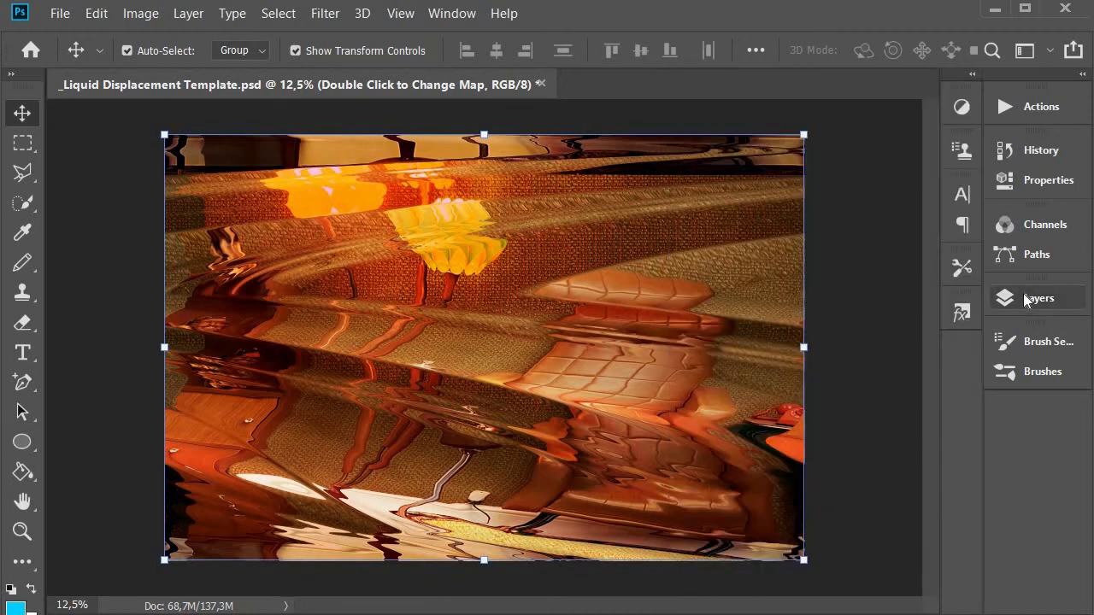
Reduce the map overlay's opacity to 39% and compare the interior picture with and without the overlay.
left_click(1023, 295)
left_click(905, 164)
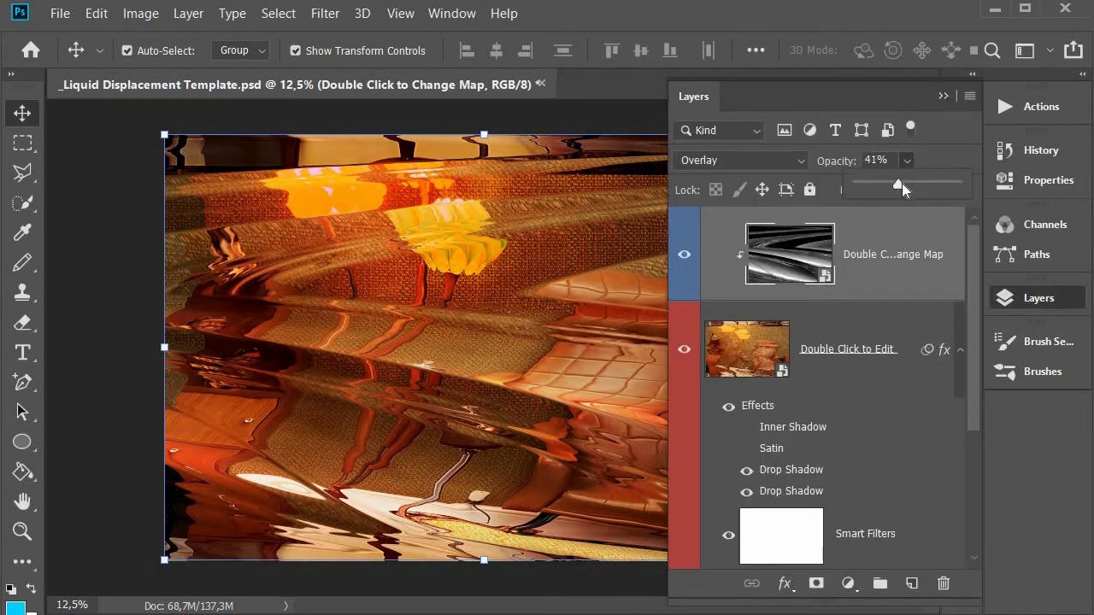
left_click_drag(901, 183, 891, 184)
left_click(686, 256)
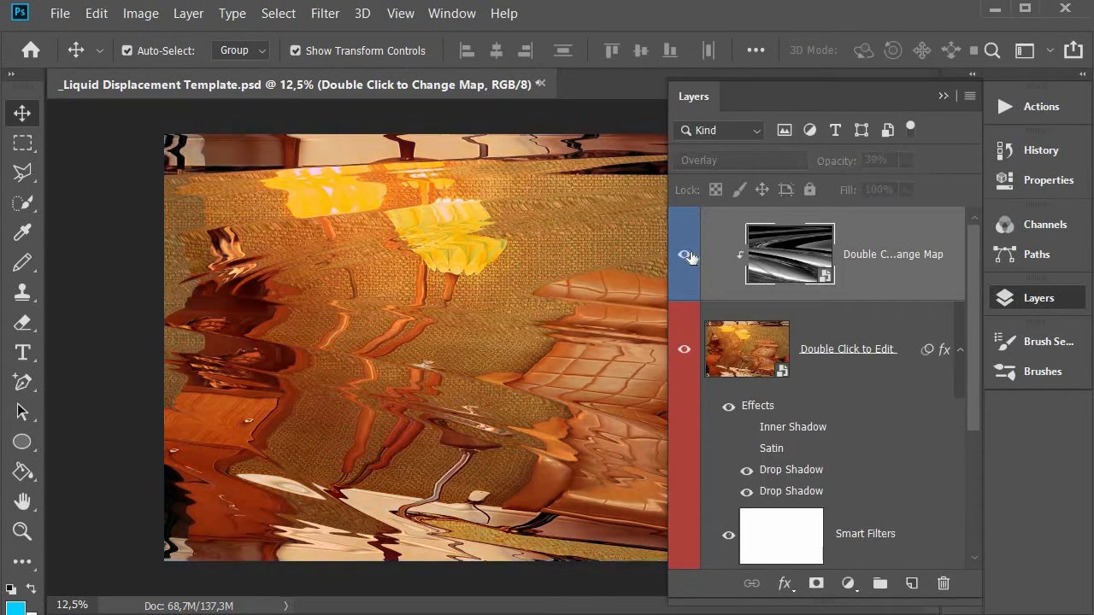
left_click(1030, 297)
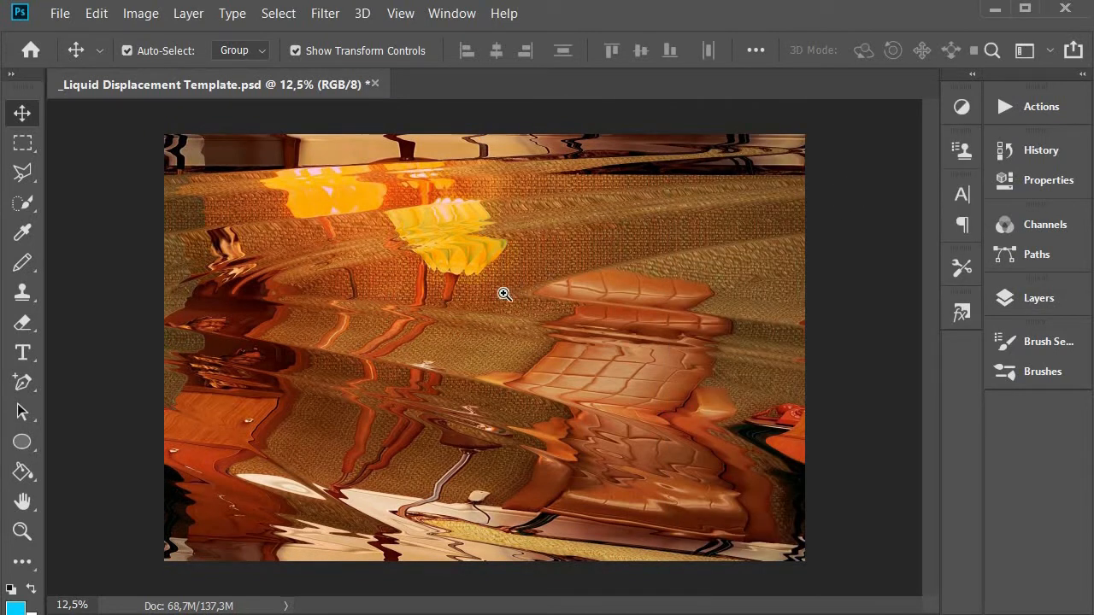
key("z")
left_click_drag(552, 298, 620, 359)
left_click_drag(467, 122, 254, 466)
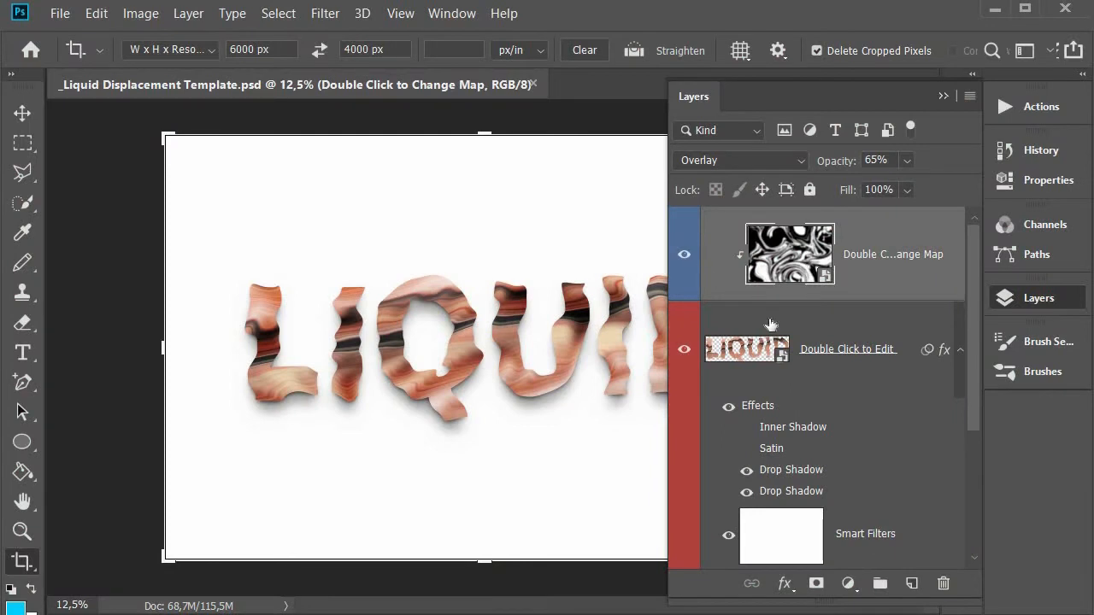
Open the LIQUID smart object, place the once-notebook-117547 sheet music picture in it and enlarge it to cover the canvas.
double_click(751, 342)
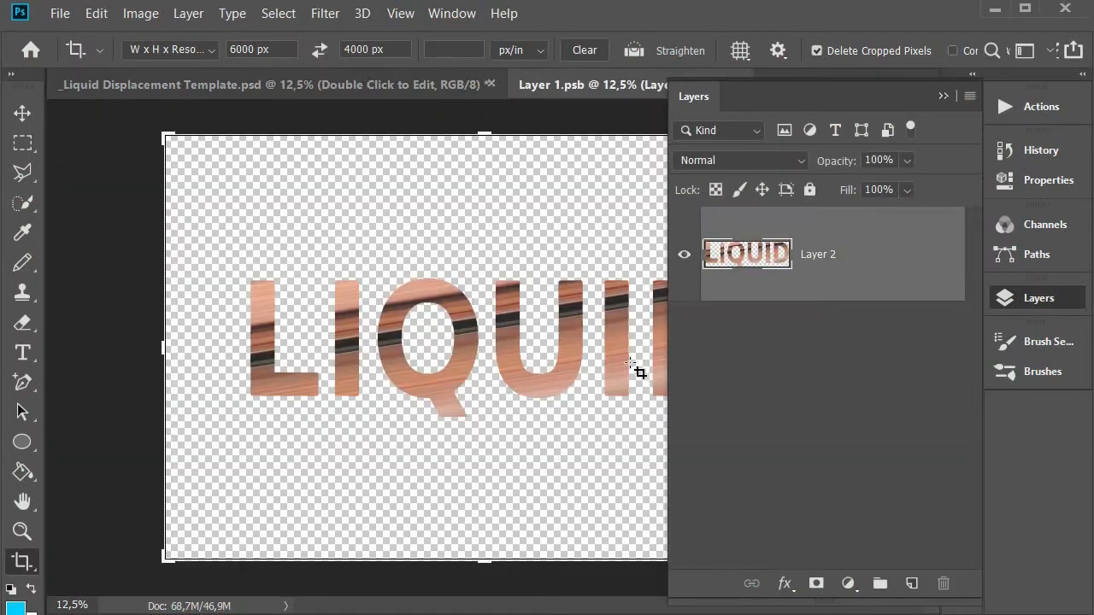
left_click_drag(494, 376, 493, 380)
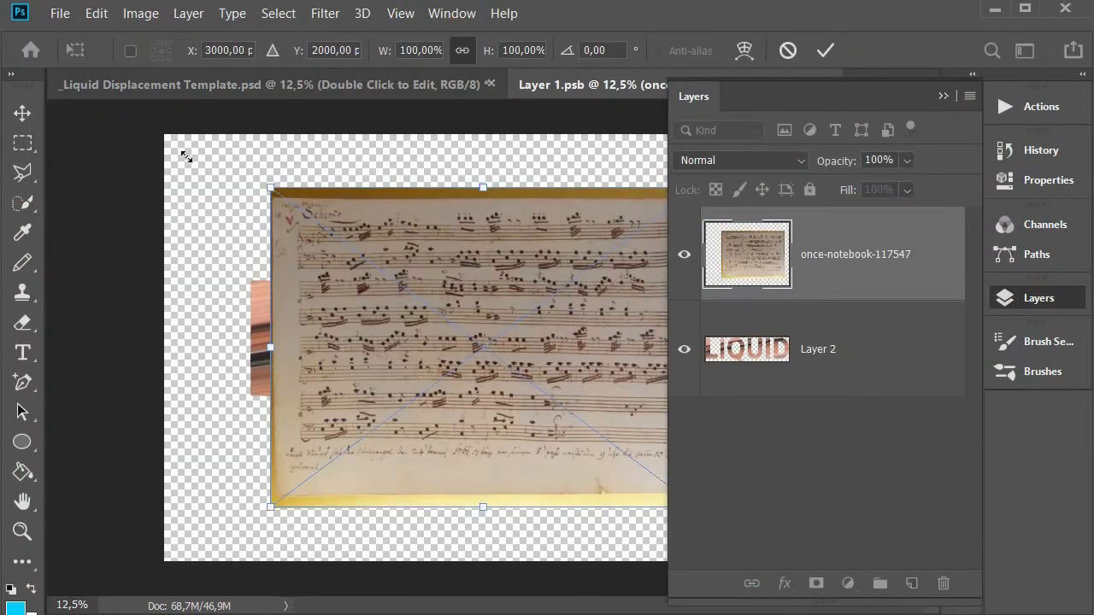
left_click_drag(186, 157, 92, 154)
key("c")
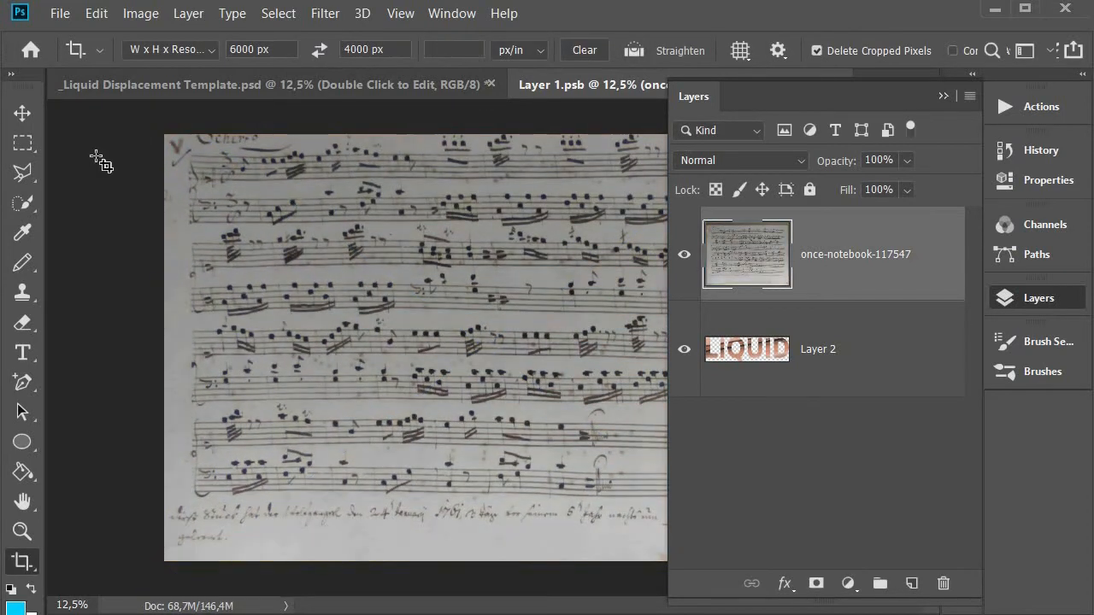
Desaturate the sheet music picture and lighten its shadows by raising the black output level slightly in Levels.
key("ctrl+shift+u")
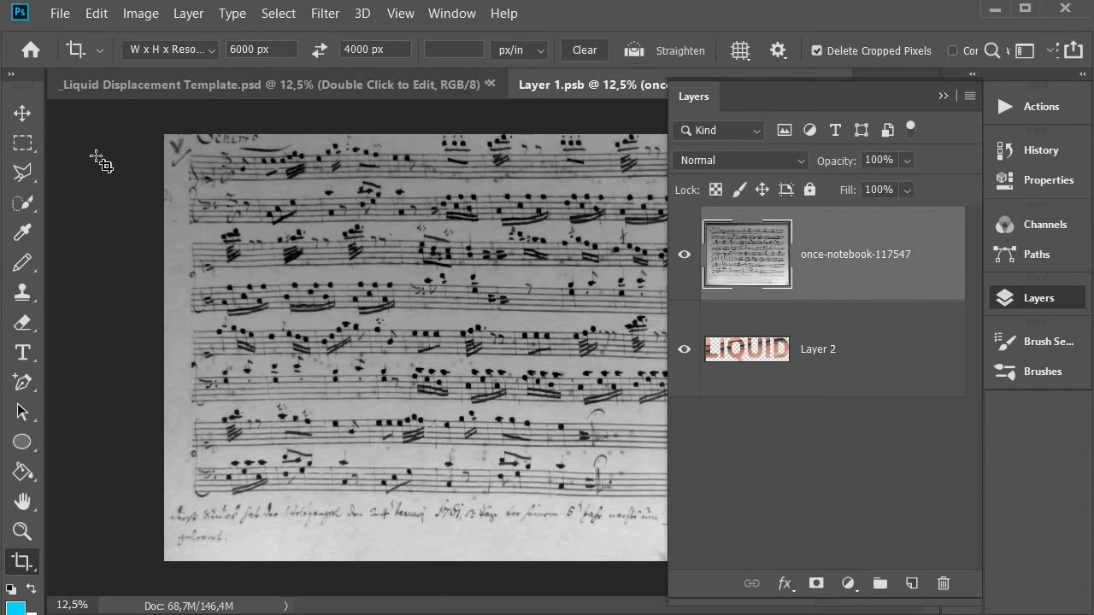
key("ctrl+l")
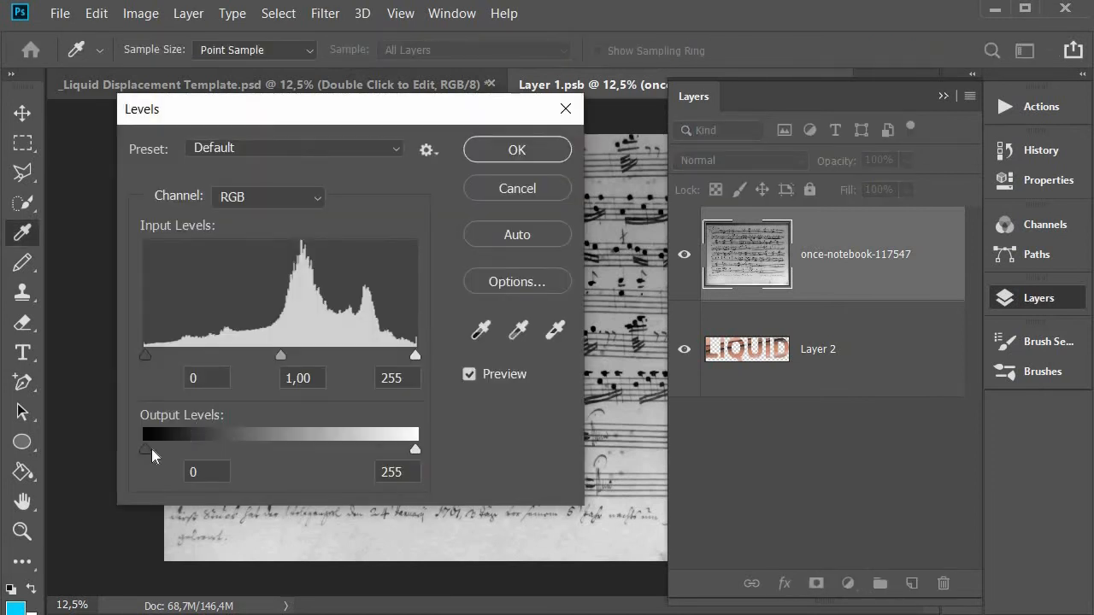
left_click_drag(147, 450, 179, 450)
left_click(517, 150)
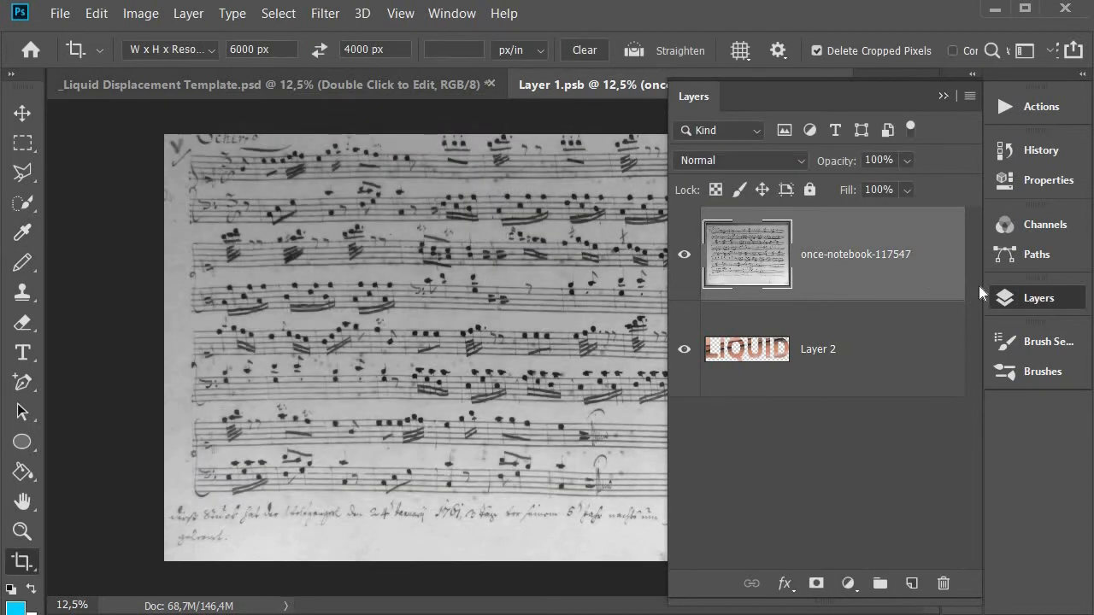
Delete Layer 2 with the LIQUID text and close Layer 1.psb with its changes saved.
left_click(863, 344)
key("Delete")
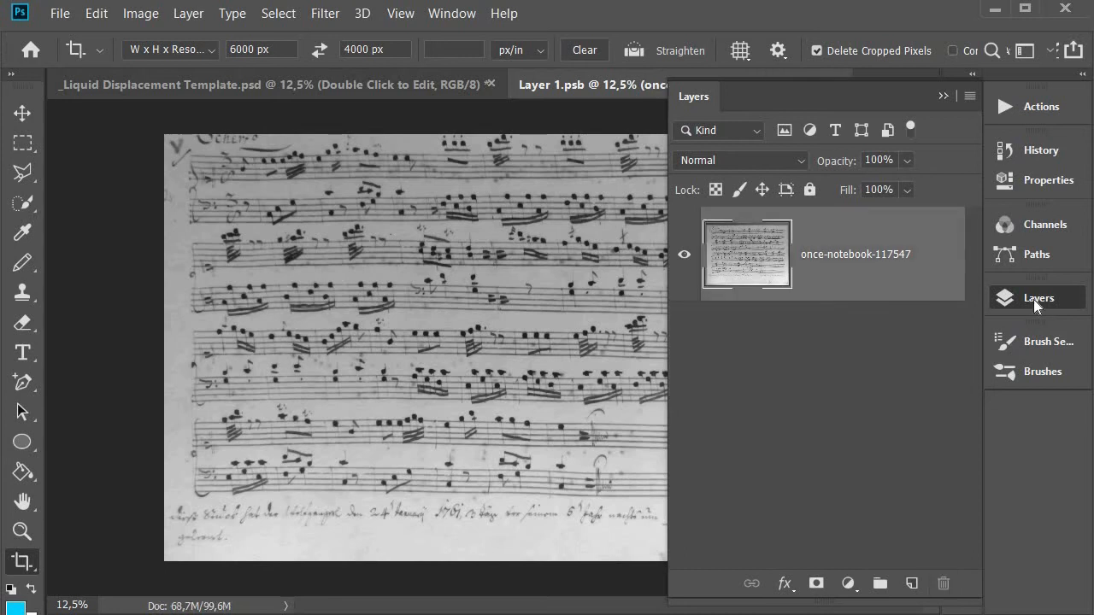
key("ctrl+w")
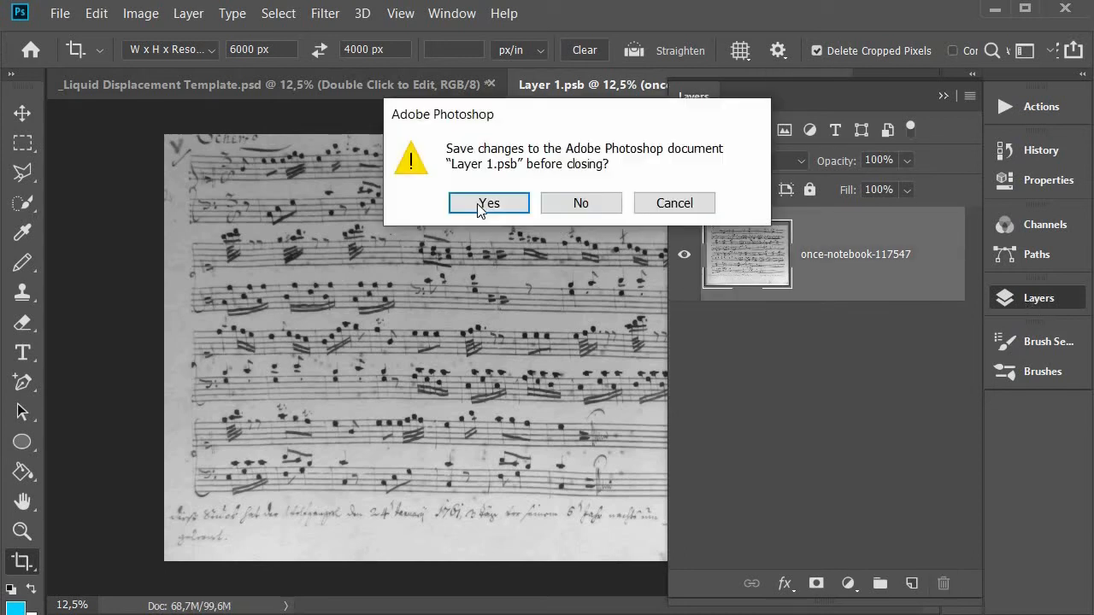
left_click(479, 203)
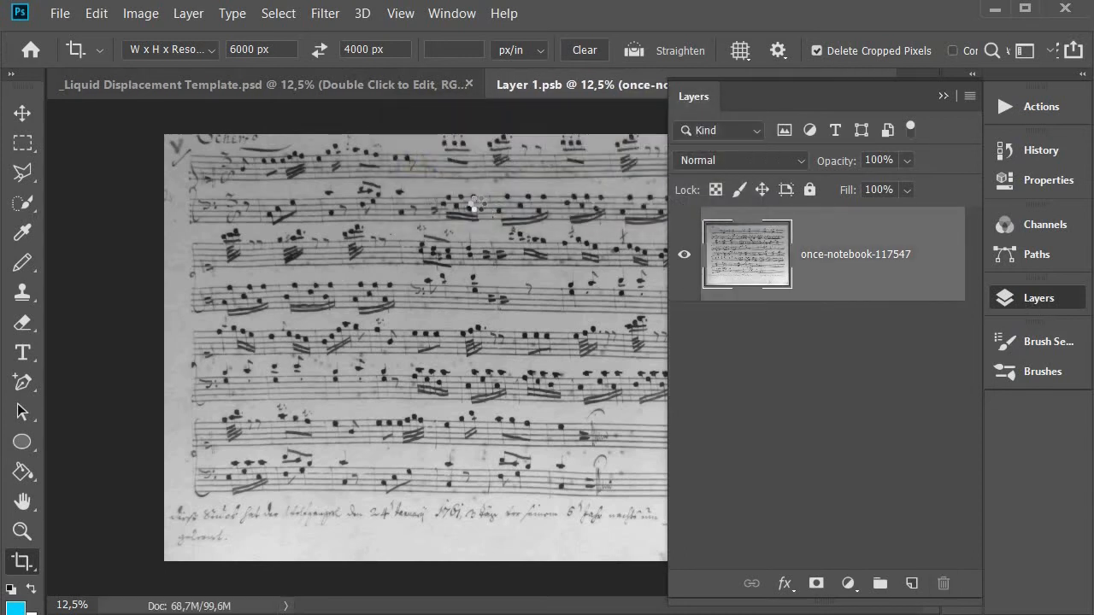
Reapply Displace to the sheet music with a new horizontal scale, using Liquid Displacement Map 9.psd.
scroll(779, 461, "down", 1)
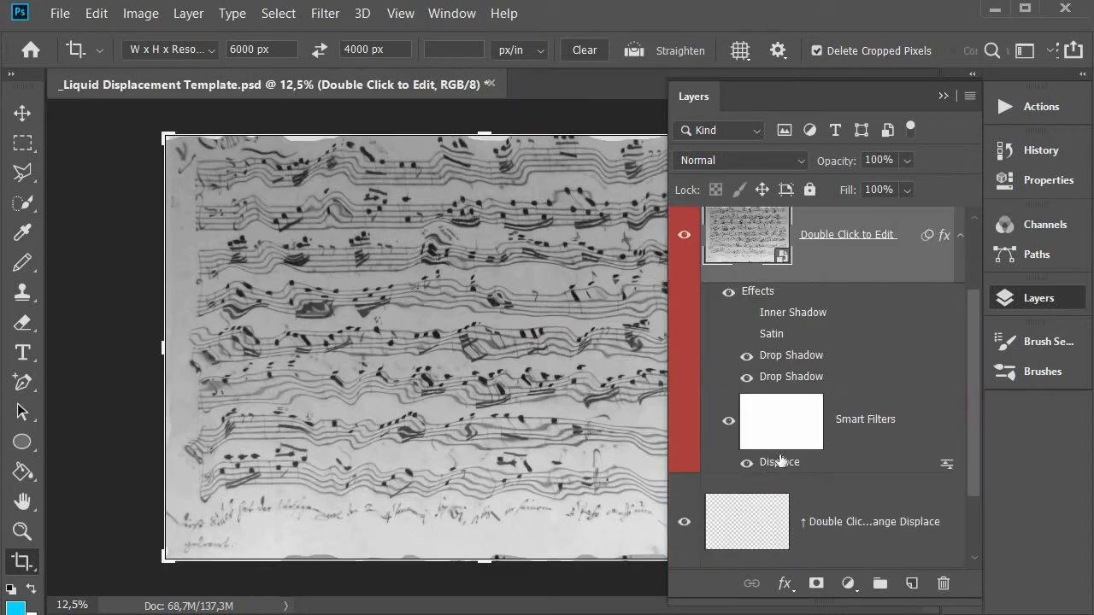
double_click(779, 462)
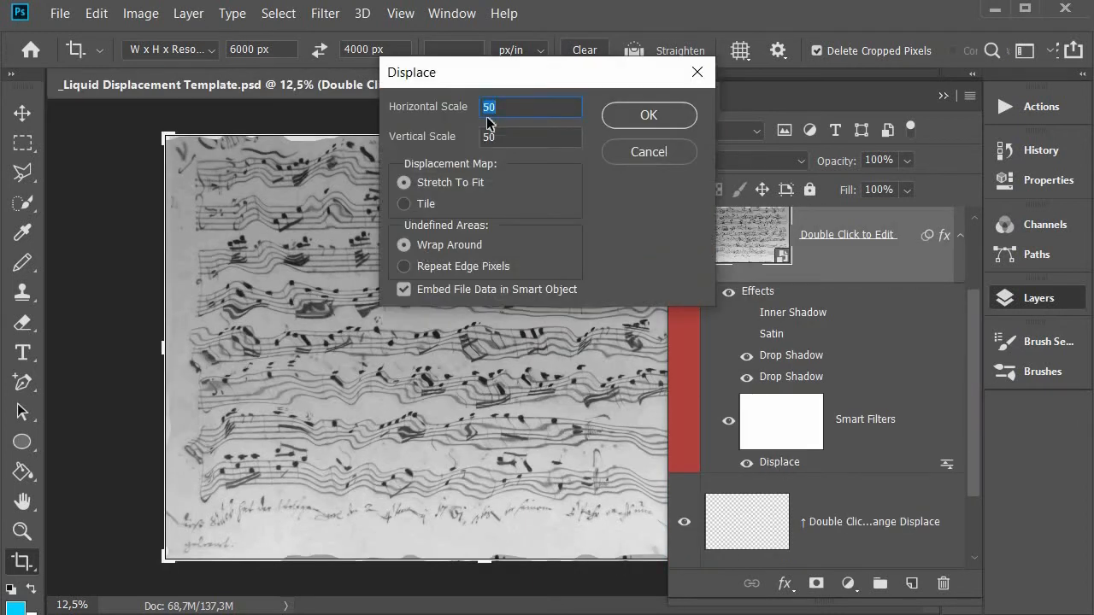
type("1")
left_click(639, 117)
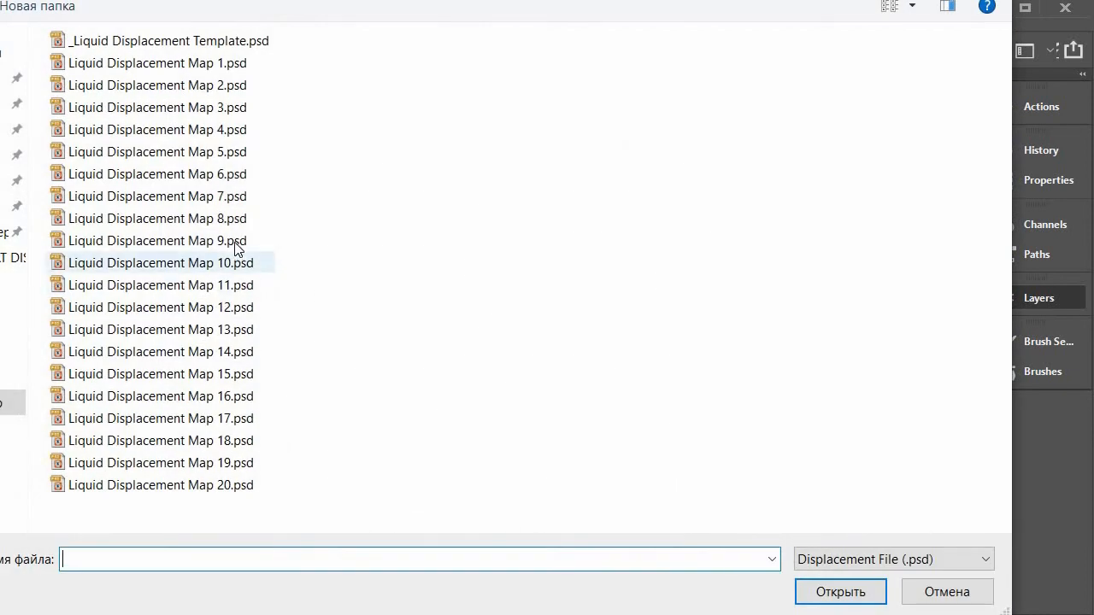
left_click(236, 246)
double_click(236, 248)
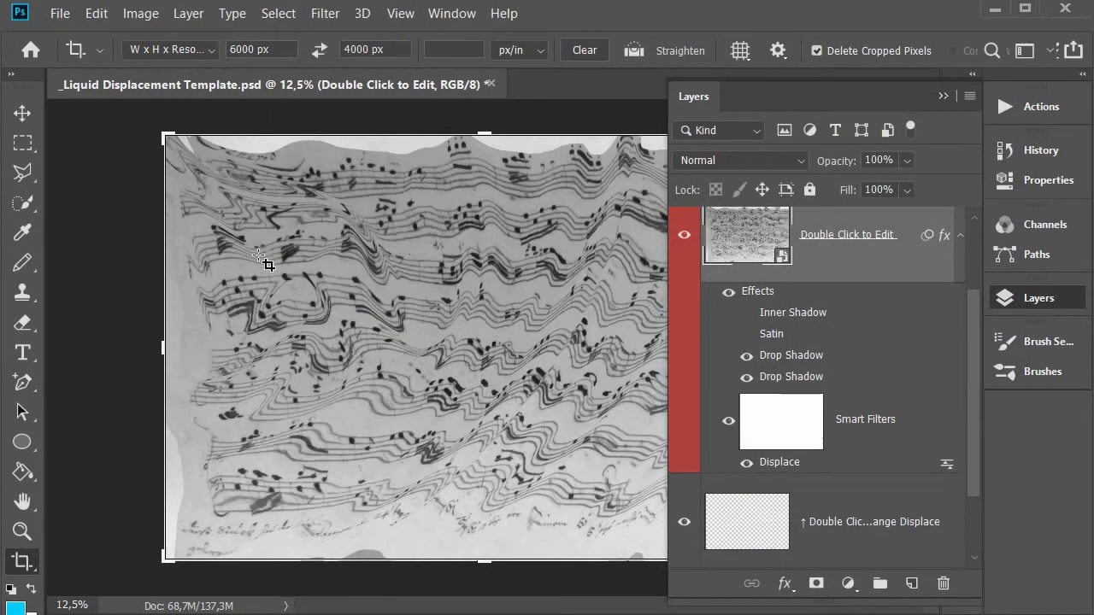
Open the map overlay's smart object, place Liquid Displacement Map 9.psd in it and merge it with the old map.
scroll(792, 276, "up", 3)
double_click(796, 262)
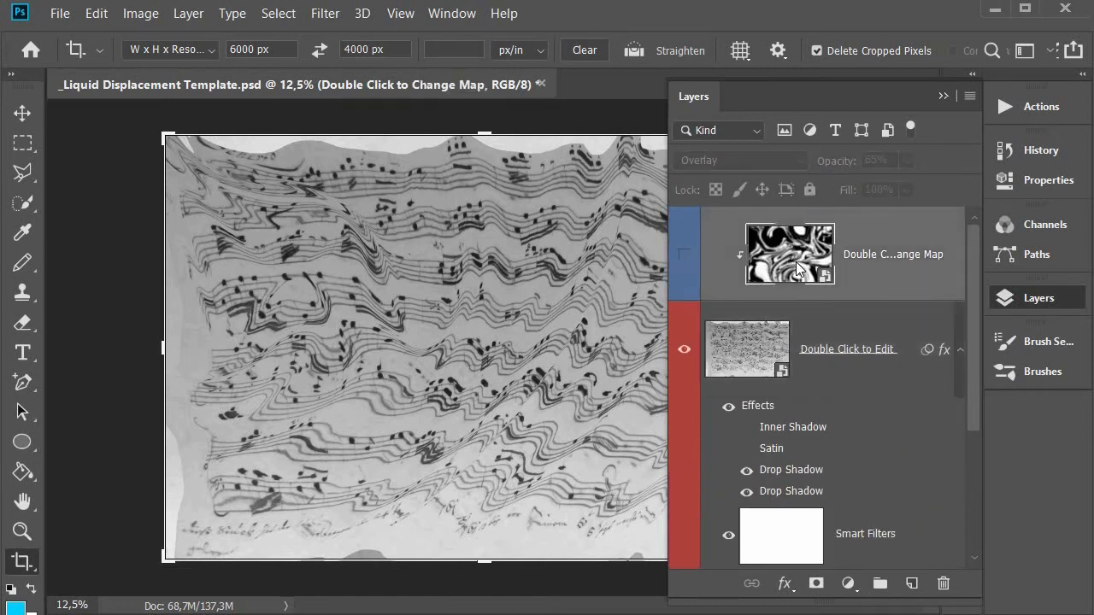
left_click(60, 13)
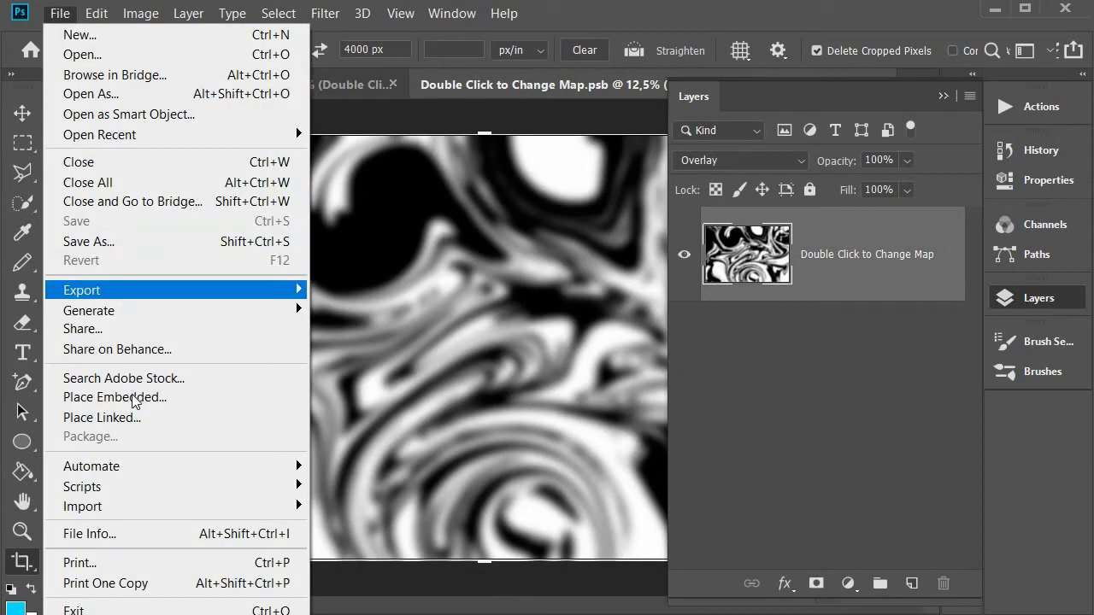
left_click(134, 399)
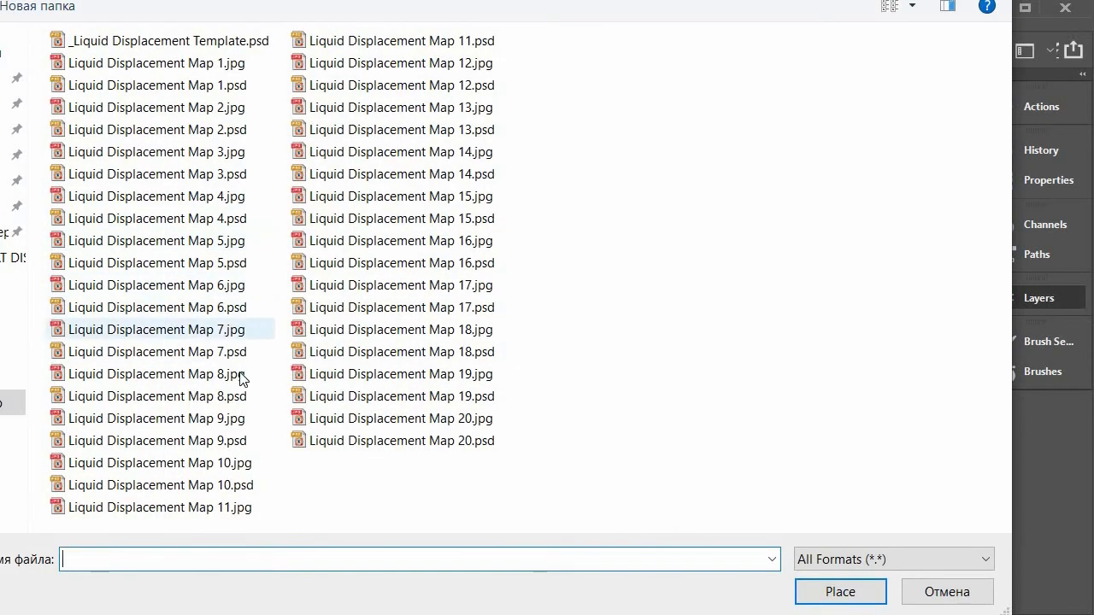
double_click(224, 440)
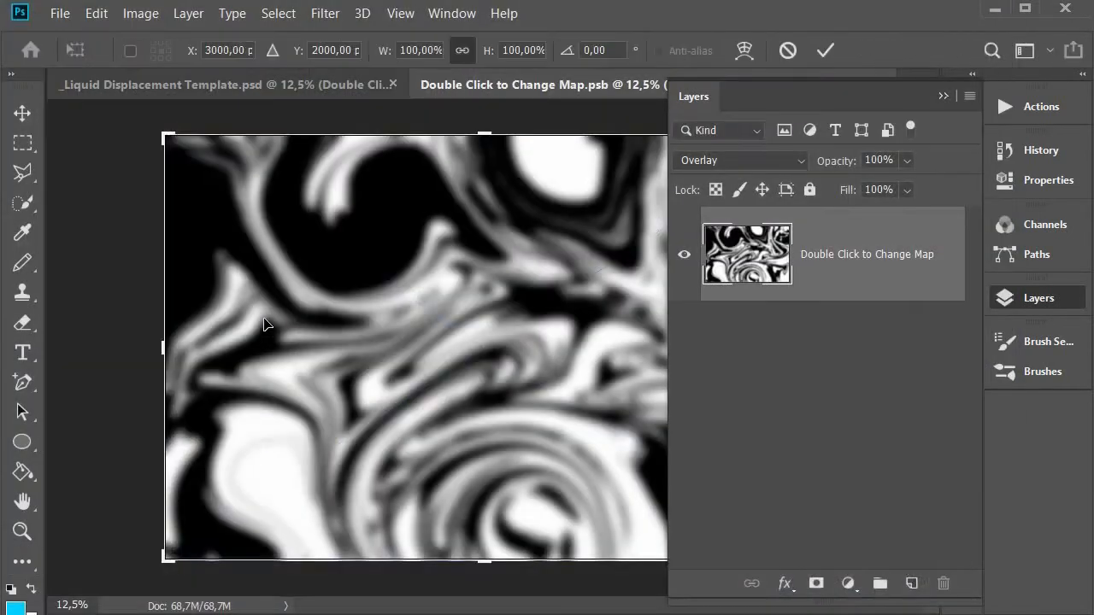
key("Return")
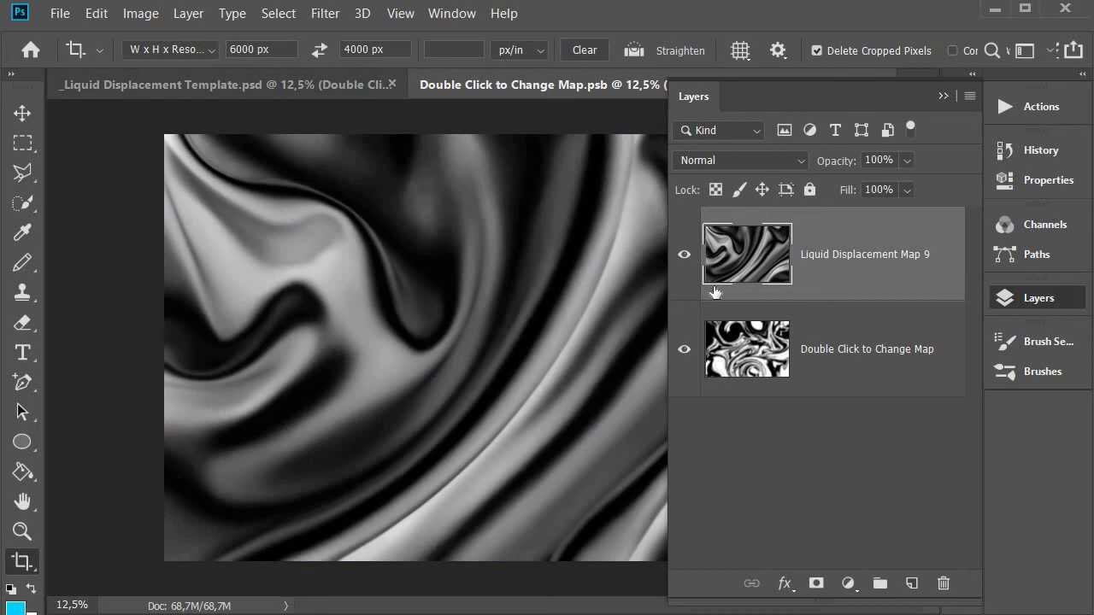
key("ctrl+e")
Save and close the updated map smart object and turn on the overlay's visibility over the sheet music.
key("ctrl+w")
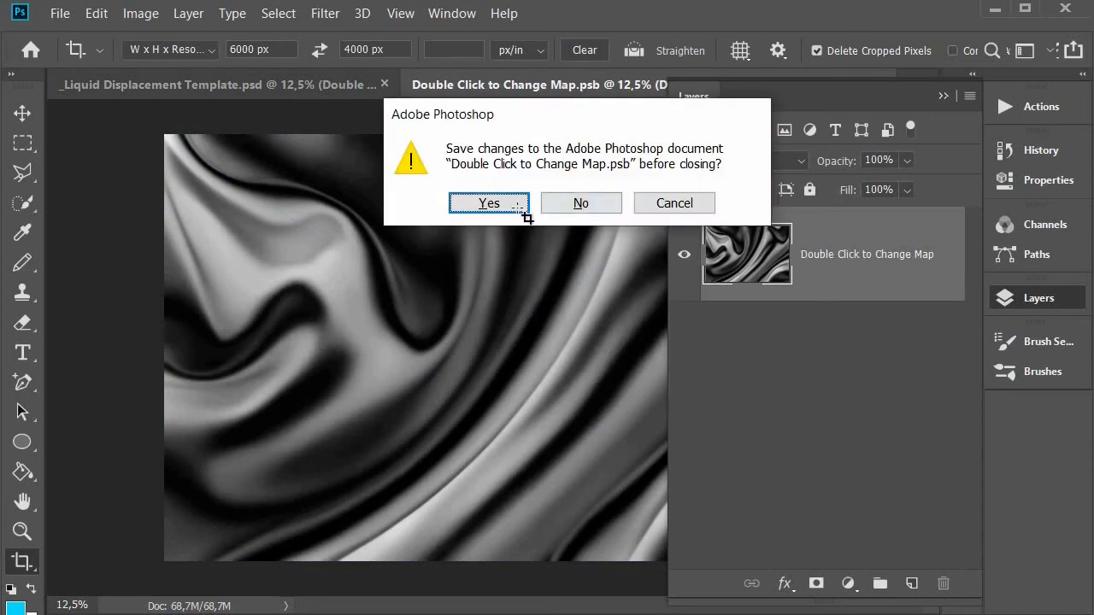
left_click(522, 210)
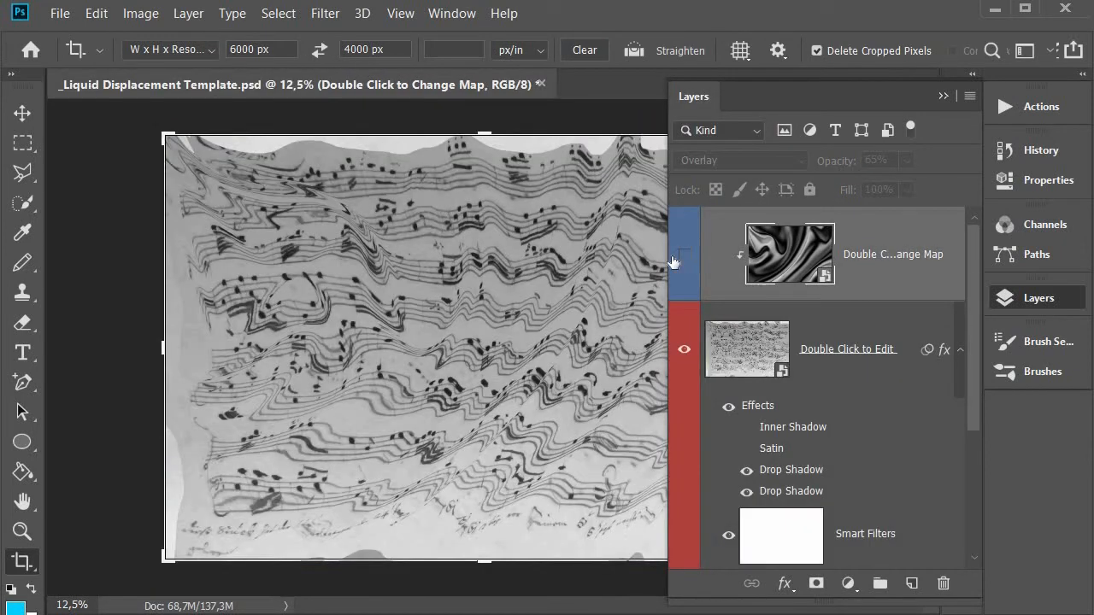
left_click(683, 256)
Lower the opacity of the displacement map overlay above the sheet music and collapse the layer list.
scroll(801, 249, "down", 2)
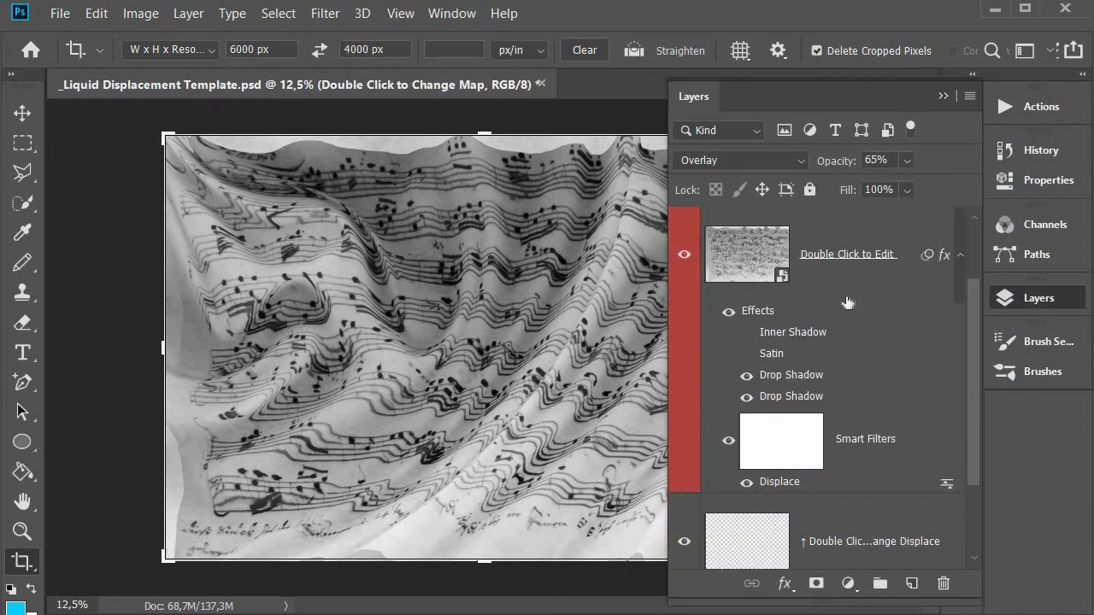
scroll(855, 264, "up", 2)
left_click(906, 160)
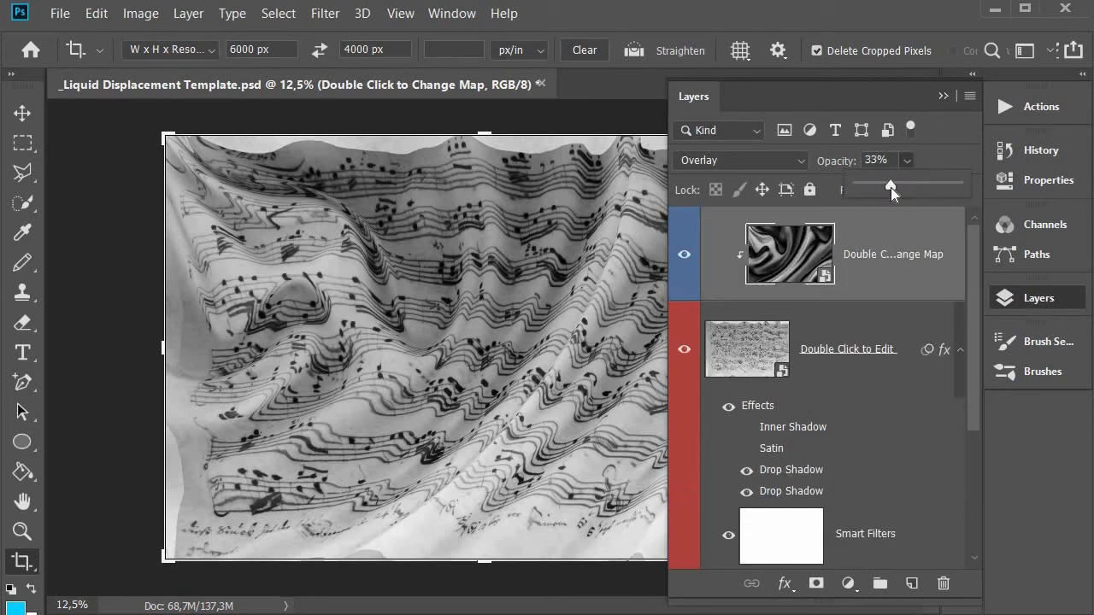
left_click_drag(891, 187, 883, 187)
left_click(1038, 299)
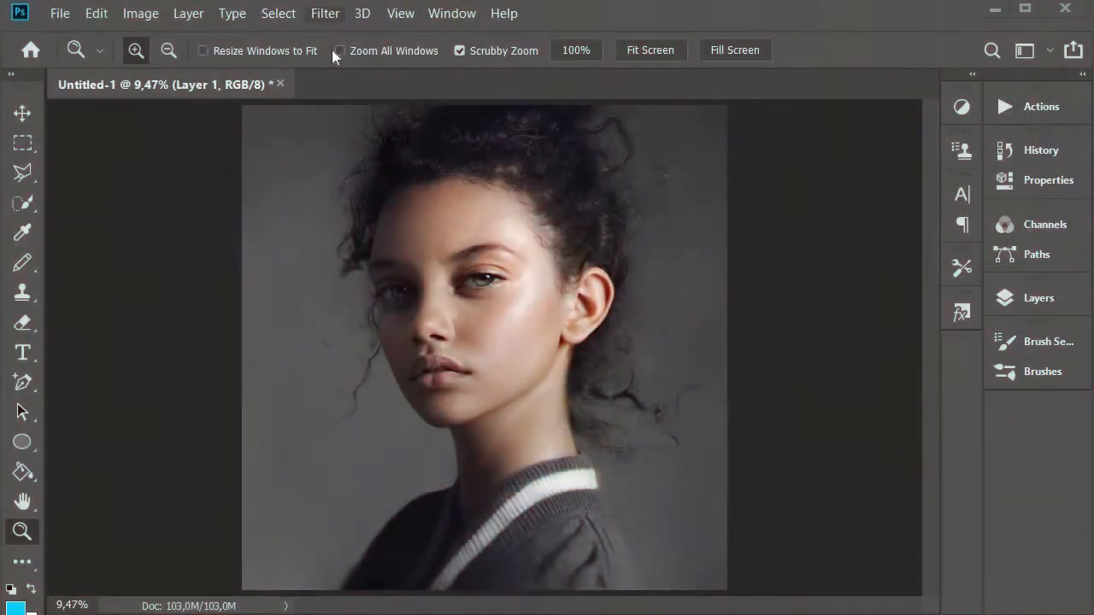
Apply Displace to the portrait with horizontal scale 100, vertical scale 50, Tile and Wrap Around, using a displacement map file.
left_click(325, 13)
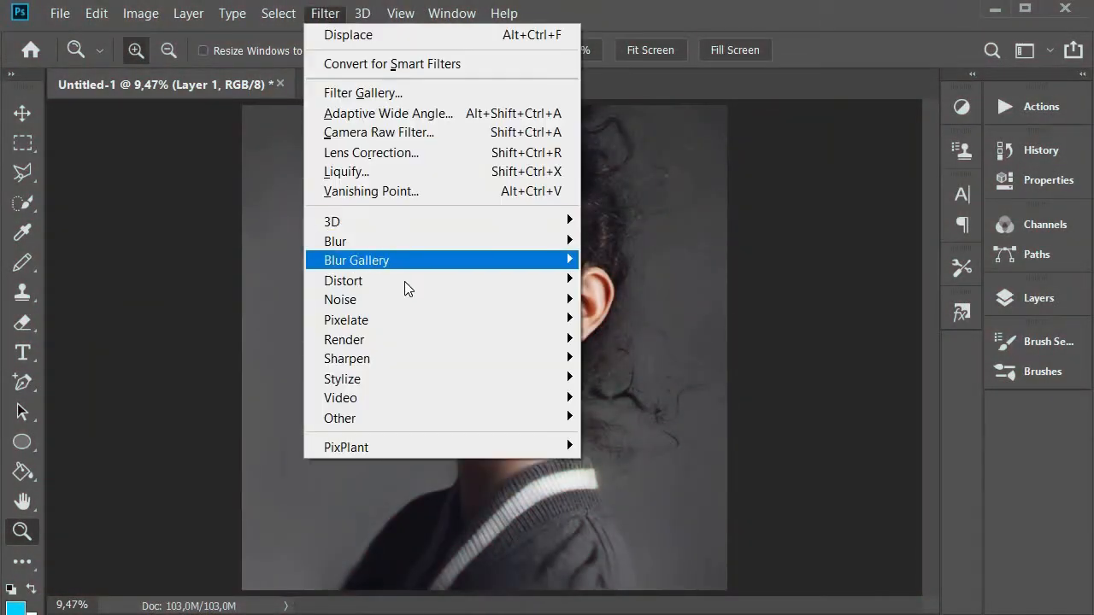
mouse_move(407, 282)
left_click(629, 281)
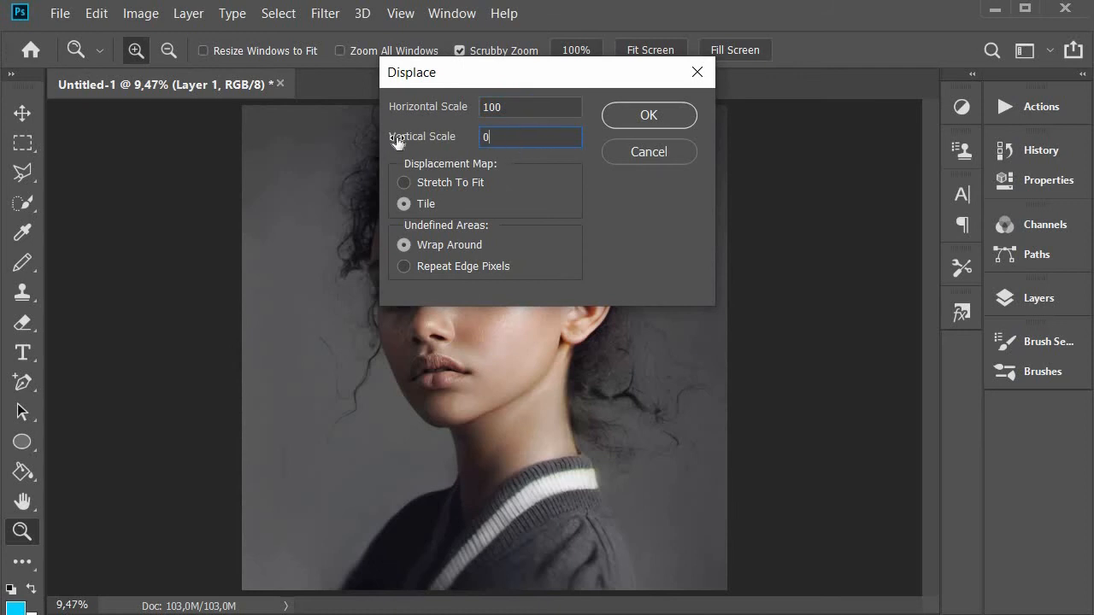
key("BackSpace")
type("50")
left_click(428, 182)
left_click(425, 203)
left_click(647, 117)
left_click(200, 485)
double_click(200, 485)
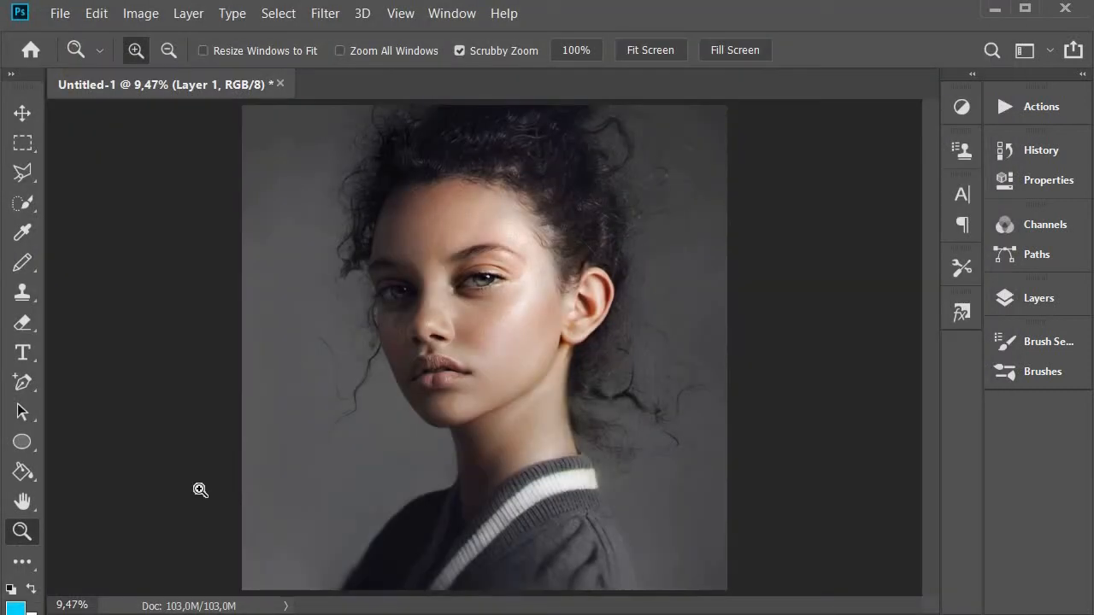
Examine the displaced portrait up close, from the eyes, ear and lips to the neck, hair and collar.
left_click_drag(462, 331, 535, 334)
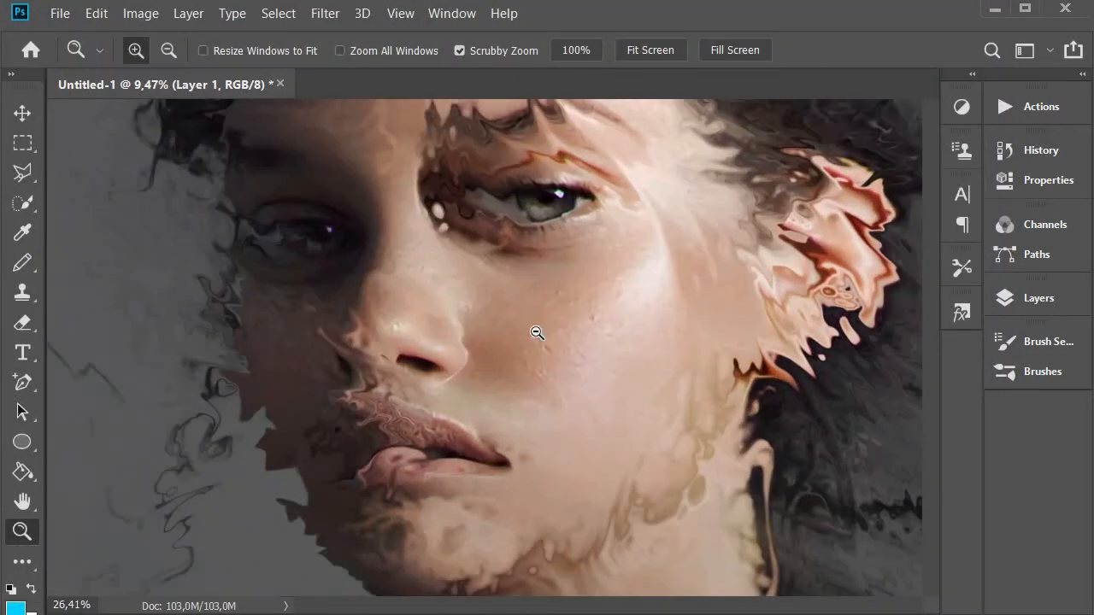
left_click_drag(498, 240, 338, 553)
left_click_drag(611, 282, 749, 206)
left_click_drag(560, 533, 534, 138)
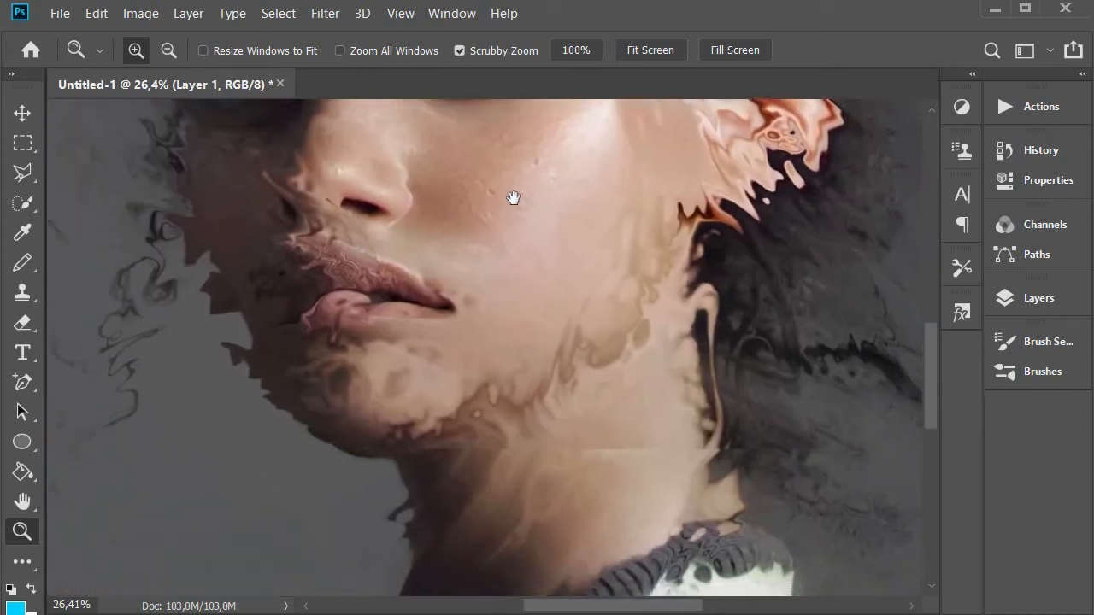
left_click_drag(643, 366, 598, 175)
left_click_drag(446, 264, 624, 149)
left_click_drag(718, 472, 586, 584)
left_click_drag(564, 107, 563, 330)
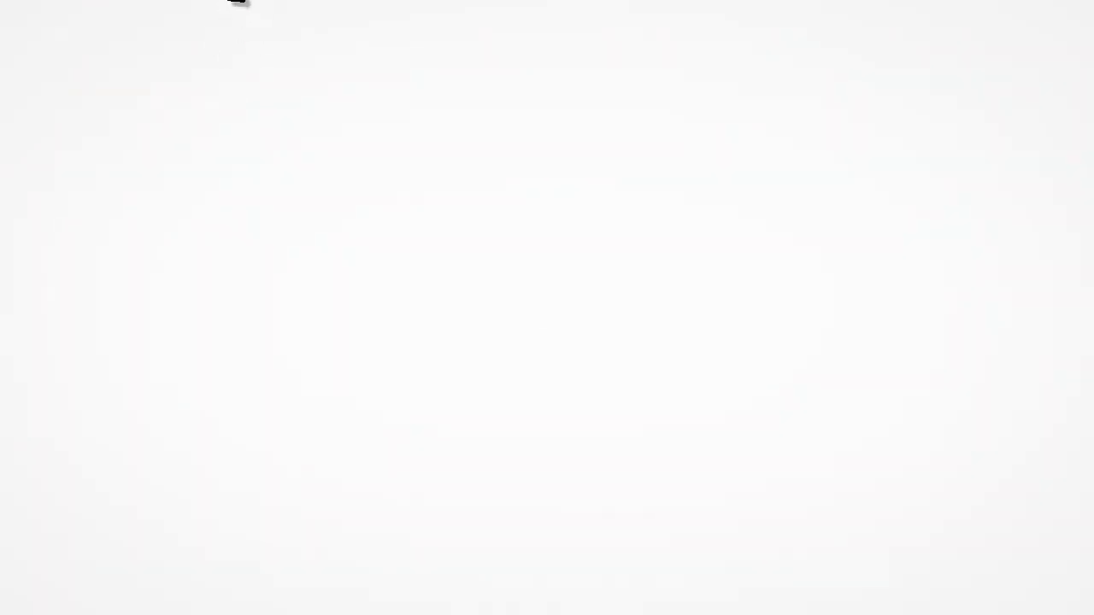
left_click_drag(231, 2, 821, 581)
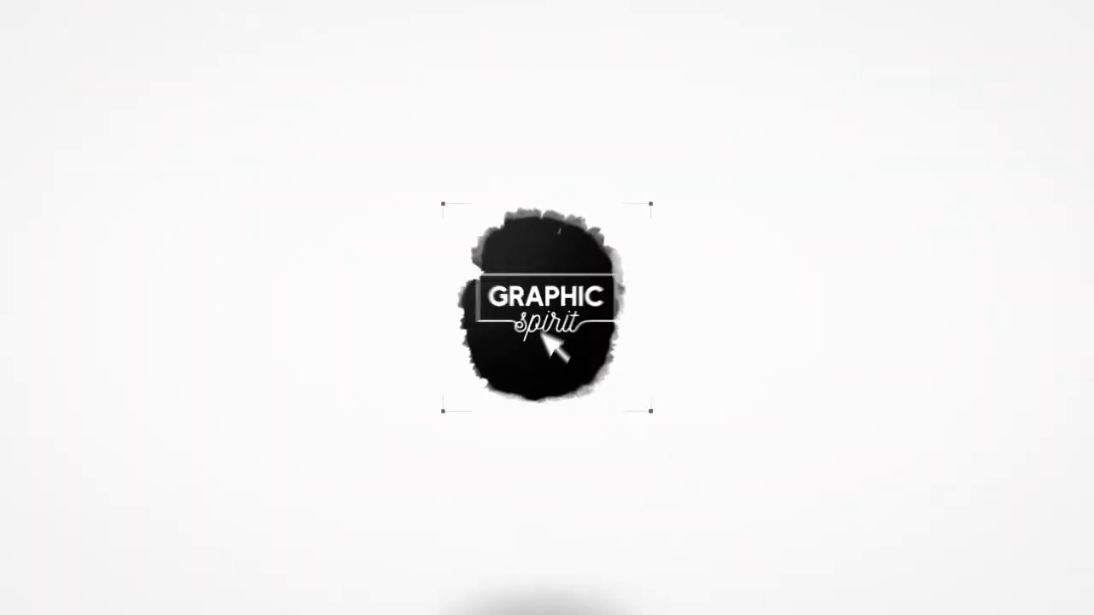